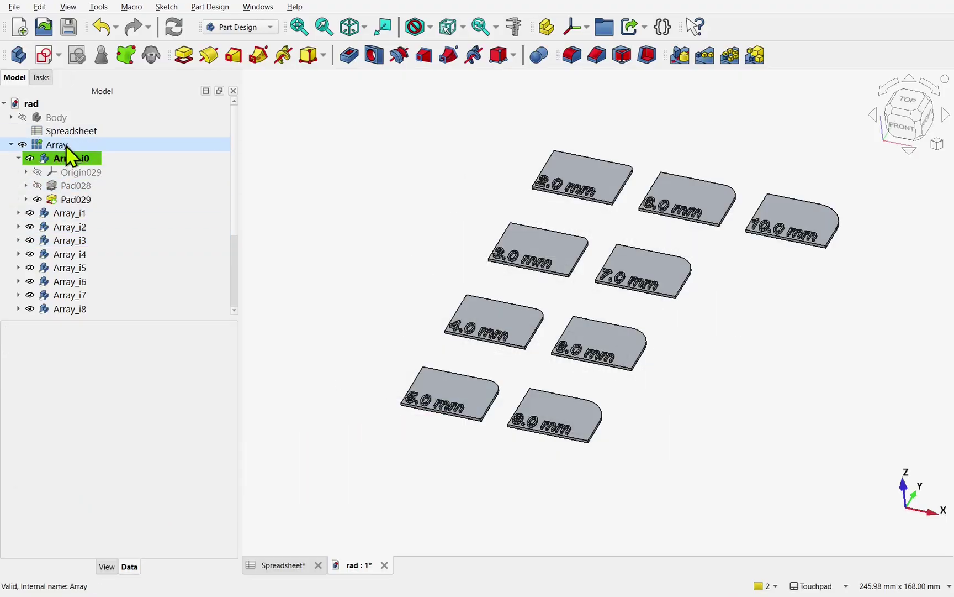
Export the selected plate array from FreeCAD as rad-Array.stl
{"action": "left_click", "coordinate": [65, 145]}
{"action": "left_click", "coordinate": [14, 7]}
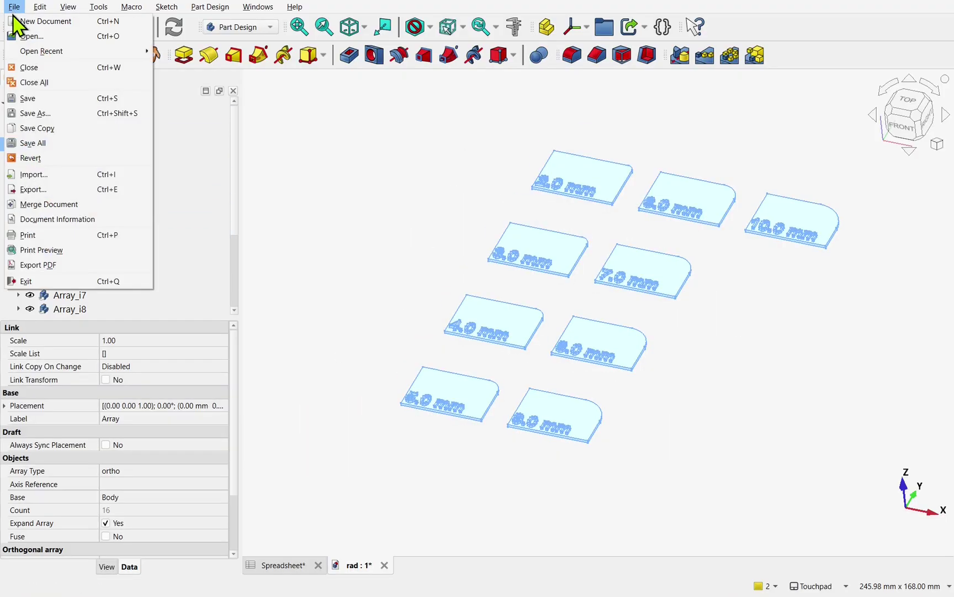
{"action": "left_click", "coordinate": [34, 189]}
{"action": "left_click", "coordinate": [846, 574]}
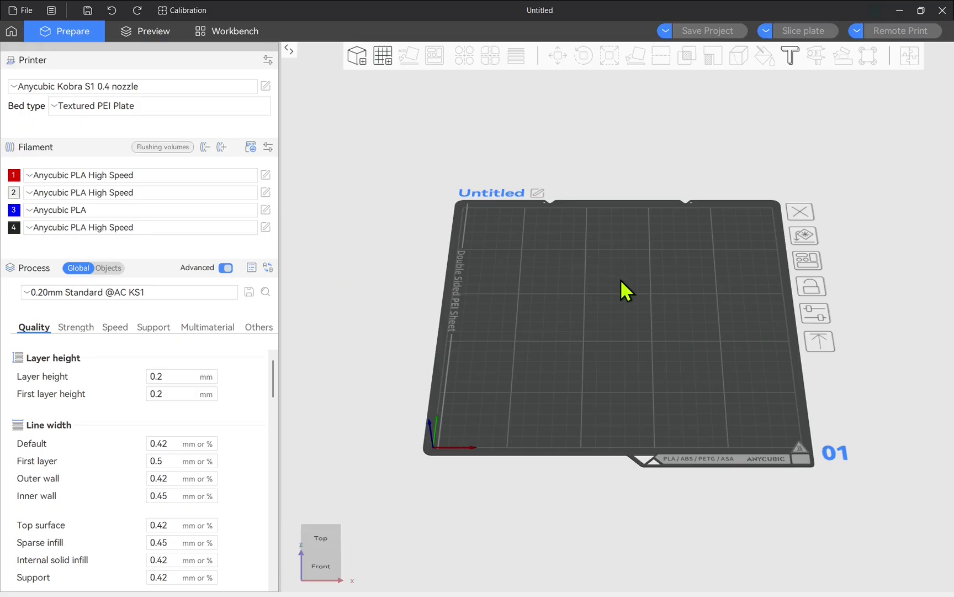
In the slicer, add rad-Array.stl to the build plate as 16 tiles
{"action": "right_click", "coordinate": [622, 281]}
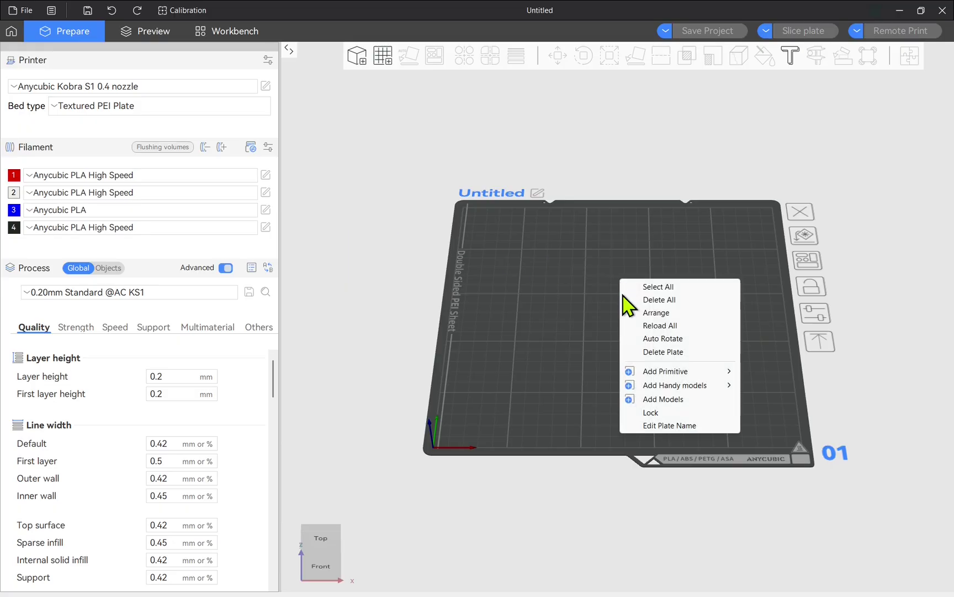
{"action": "left_click", "coordinate": [677, 400]}
{"action": "double_click", "coordinate": [219, 116]}
{"action": "left_click", "coordinate": [221, 118]}
{"action": "left_click", "coordinate": [371, 275]}
{"action": "scroll", "coordinate": [663, 339], "scroll_direction": "up", "scroll_amount": 5}
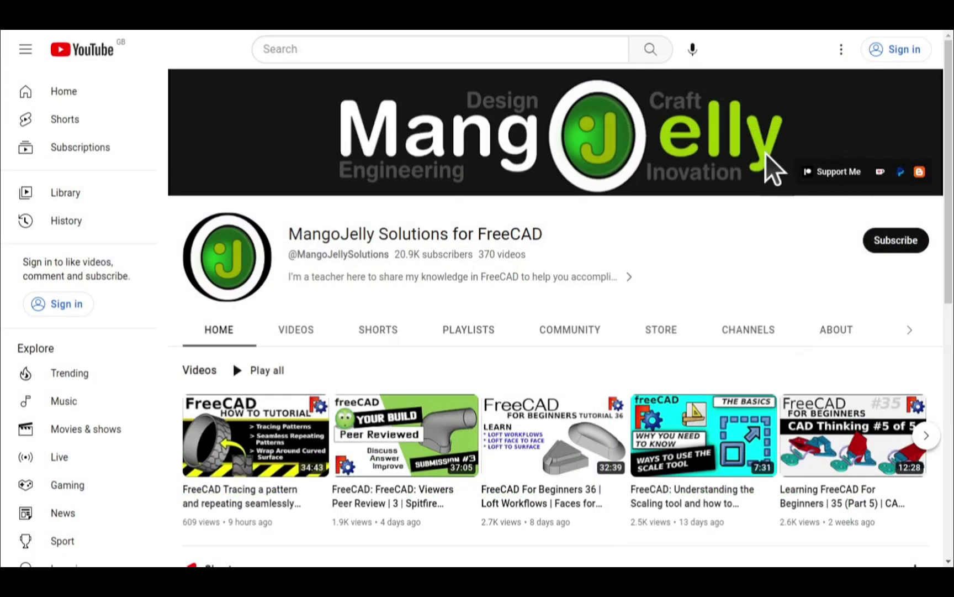
Open the tutorial channel's About page and scroll through its description
{"action": "left_click", "coordinate": [834, 330]}
{"action": "scroll", "coordinate": [205, 438], "scroll_direction": "down", "scroll_amount": 3}
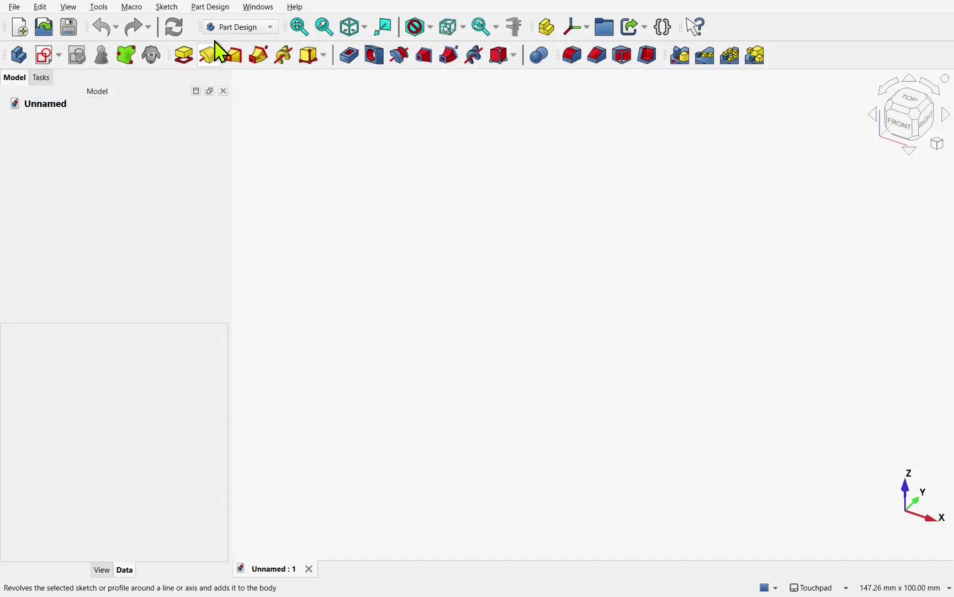
Create a new body with a sketch attached to the XY plane
{"action": "left_click", "coordinate": [15, 62]}
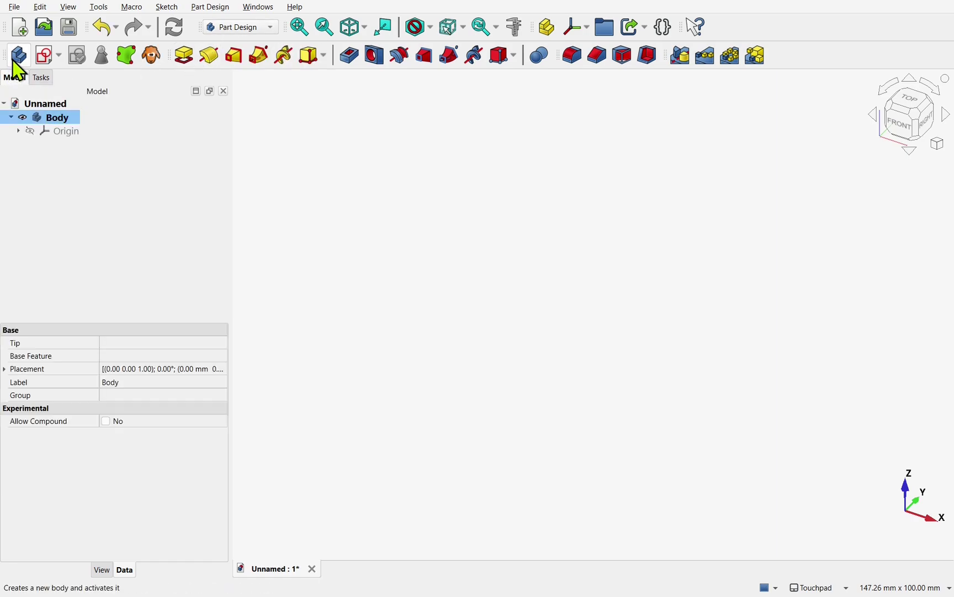
{"action": "left_click", "coordinate": [47, 58]}
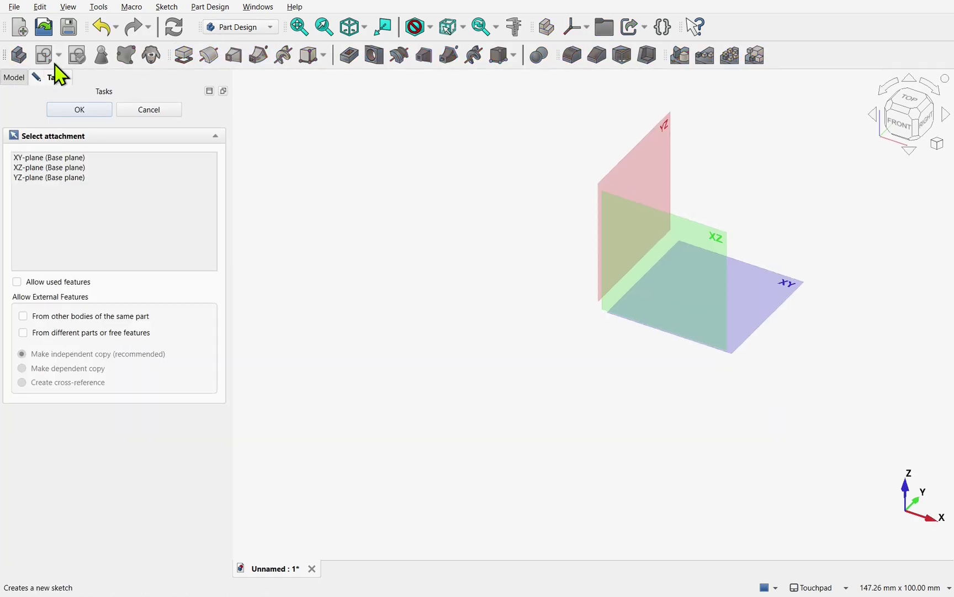
{"action": "left_click", "coordinate": [773, 303]}
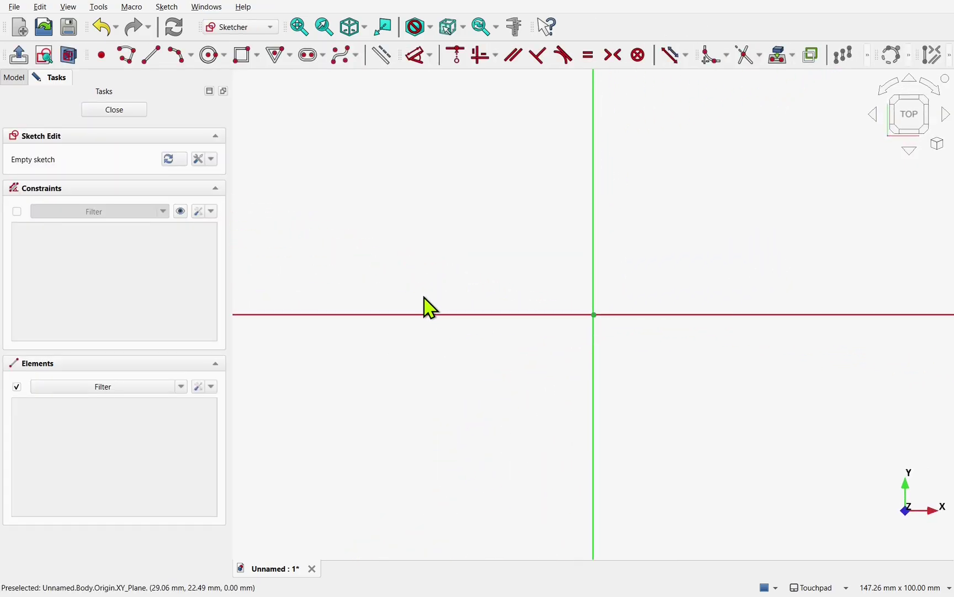
Draw a rectangle from the origin to a corner up and to the left
{"action": "left_click", "coordinate": [246, 58]}
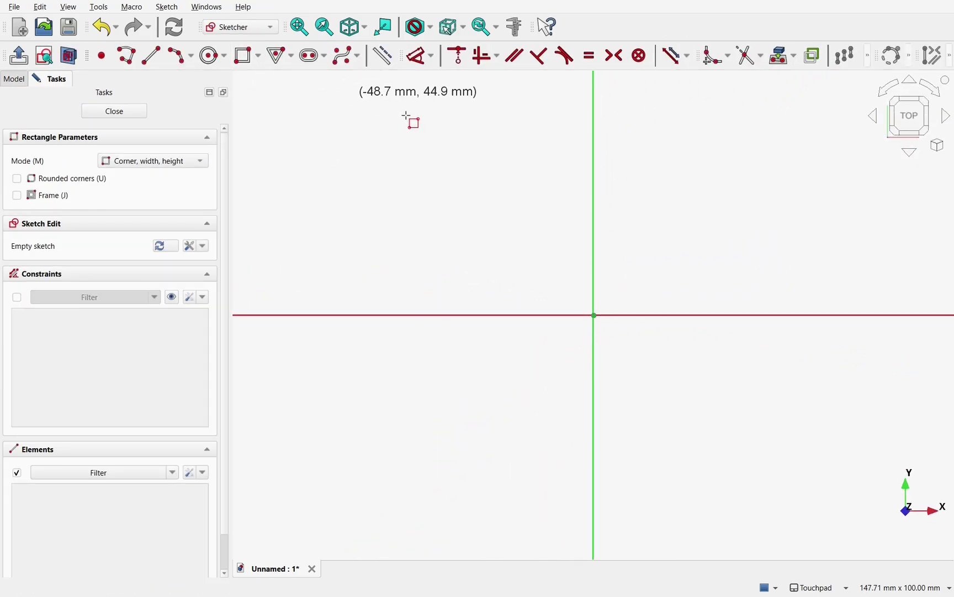
{"action": "left_click", "coordinate": [594, 315]}
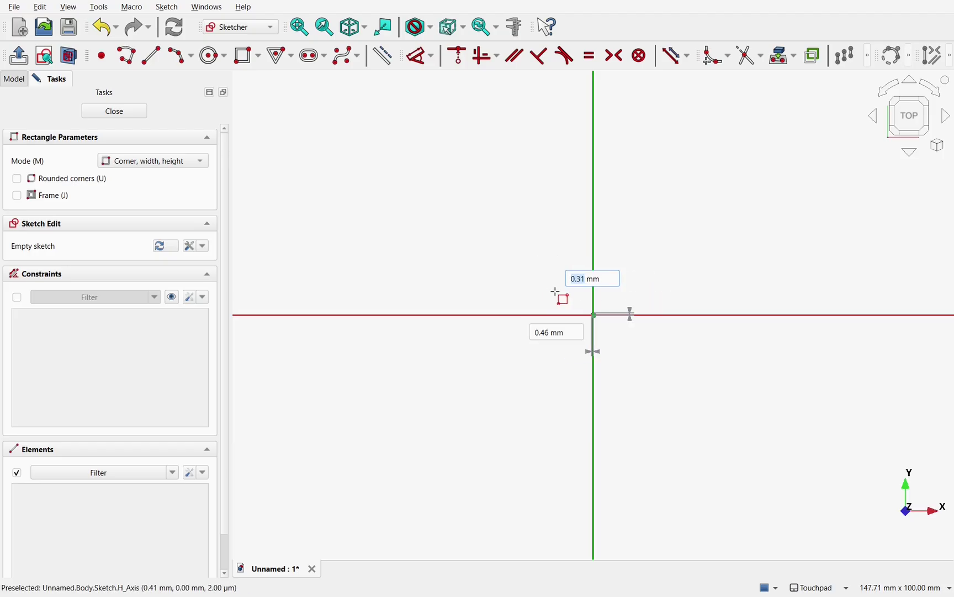
{"action": "left_click", "coordinate": [263, 134]}
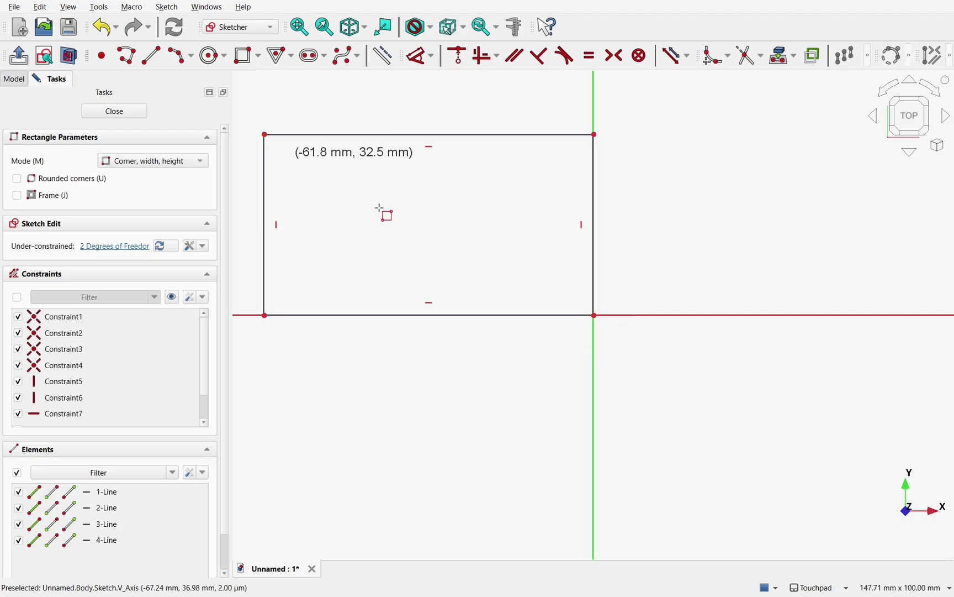
Fillet the rectangle's top-right corner between the top and right edges
{"action": "key", "text": "Escape"}
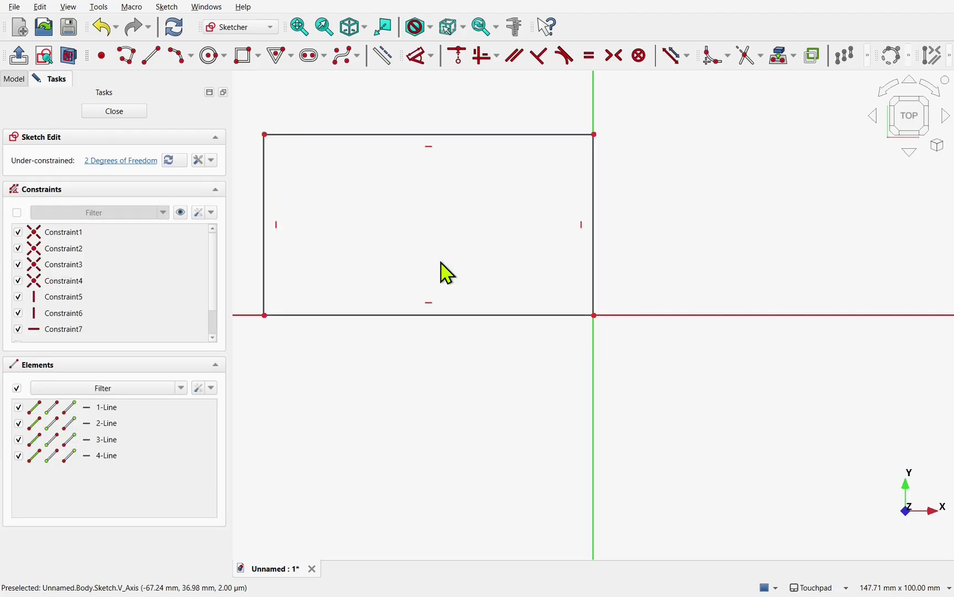
{"action": "left_click", "coordinate": [730, 60]}
{"action": "left_click", "coordinate": [730, 77]}
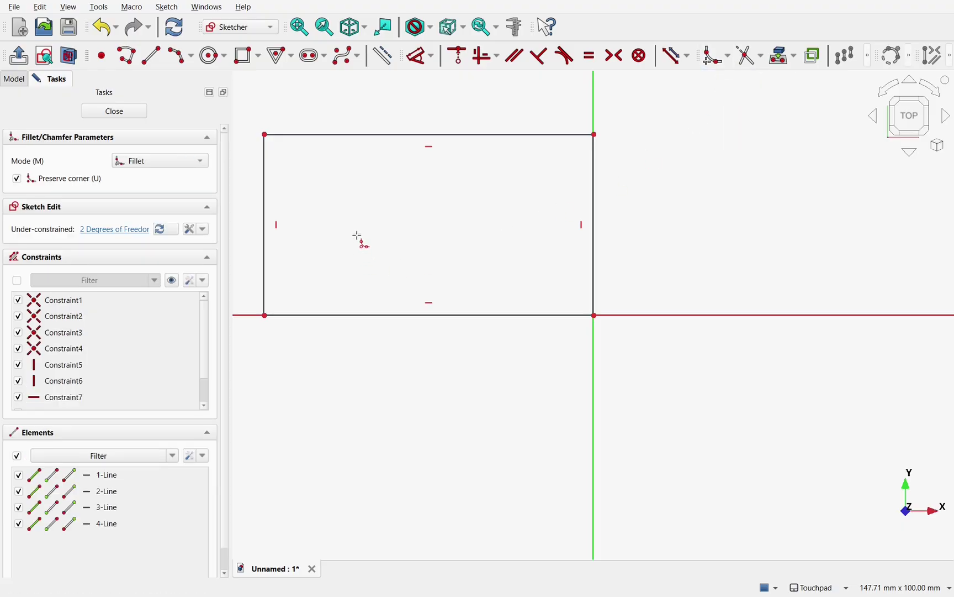
{"action": "left_click", "coordinate": [445, 135]}
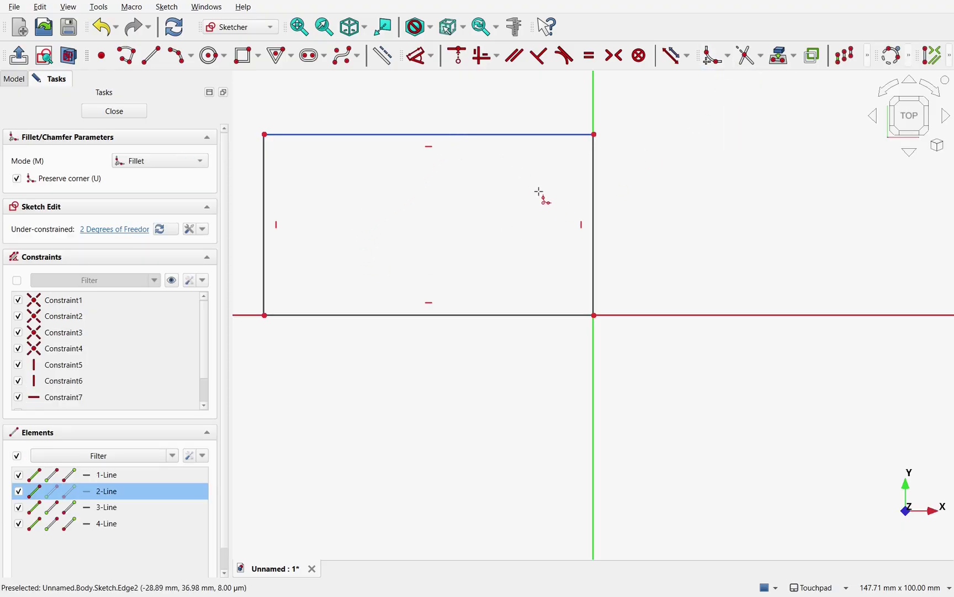
{"action": "left_click", "coordinate": [587, 229]}
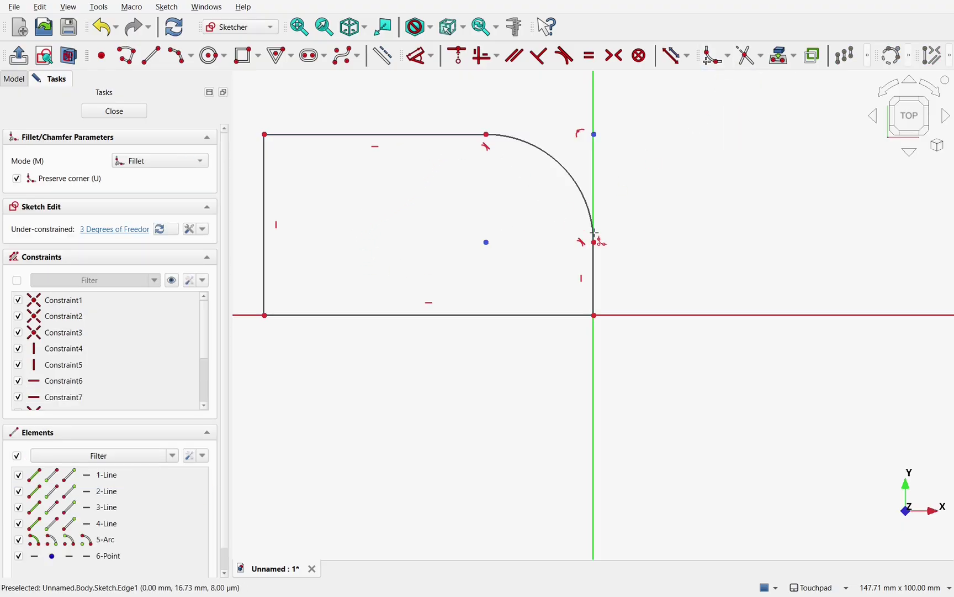
{"action": "right_click", "coordinate": [686, 249]}
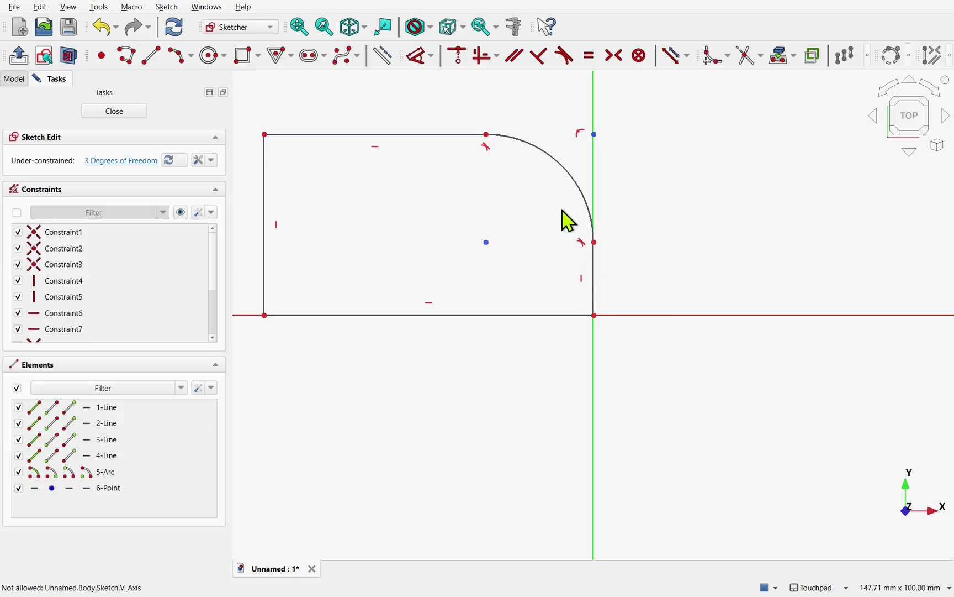
Constrain the corner arc to a 10 mm radius
{"action": "left_click", "coordinate": [573, 184]}
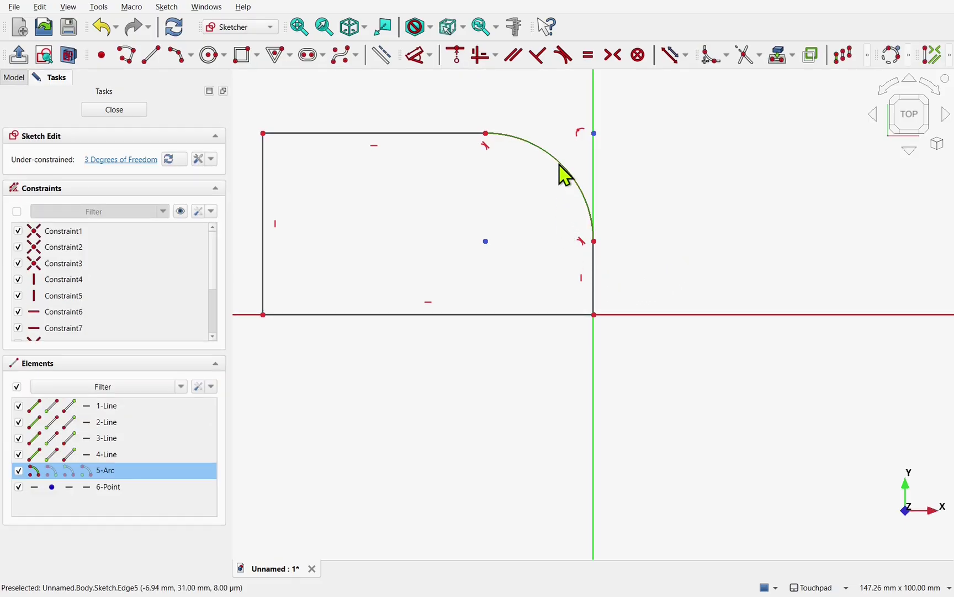
{"action": "left_click", "coordinate": [419, 65]}
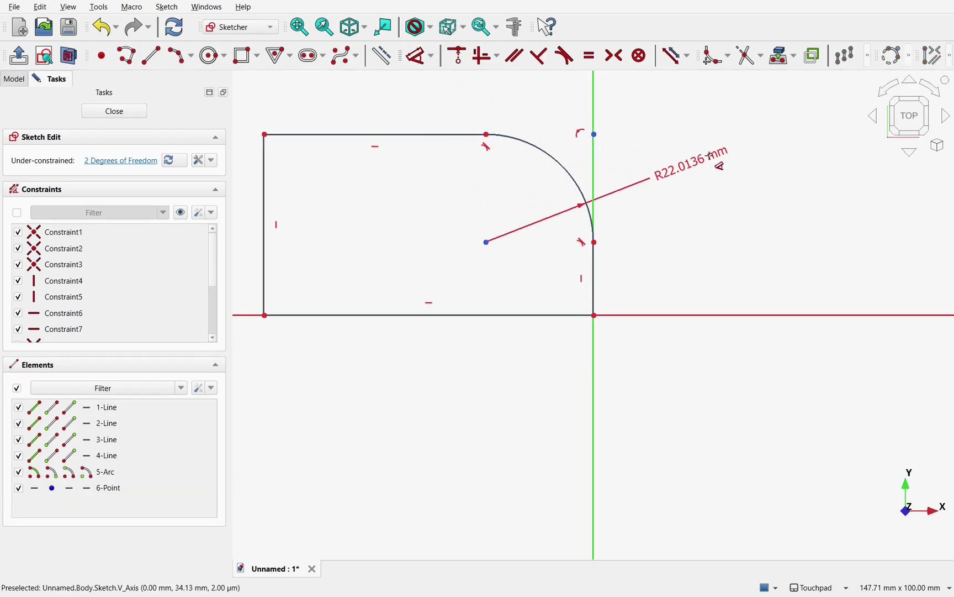
{"action": "left_click", "coordinate": [720, 165]}
{"action": "type", "text": "10"}
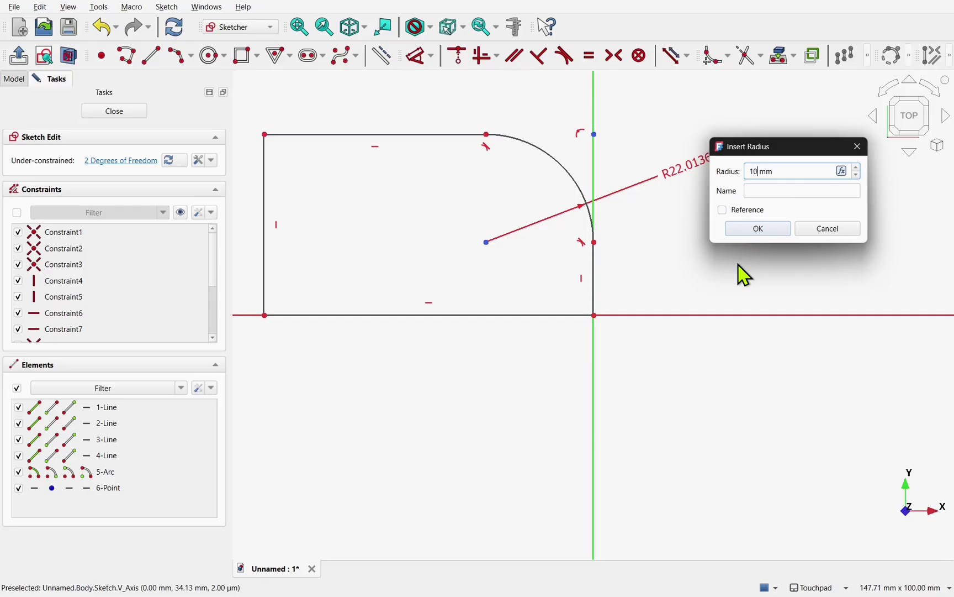
{"action": "key", "text": "Return"}
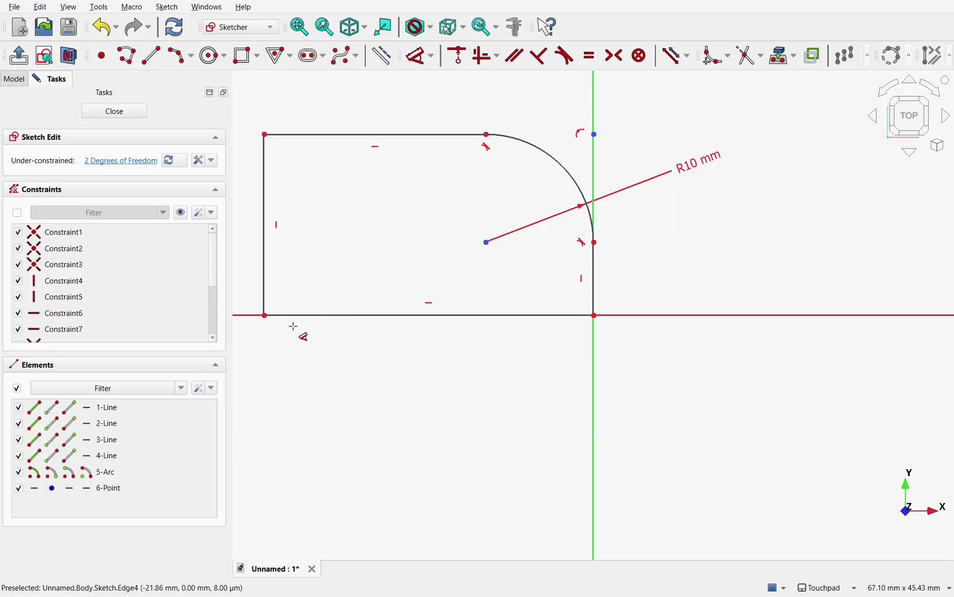
Dimension the left edge to 20 mm height and the bottom edge to 30 mm width
{"action": "left_click", "coordinate": [263, 285]}
{"action": "left_click", "coordinate": [237, 208]}
{"action": "type", "text": "20"}
{"action": "key", "text": "Return"}
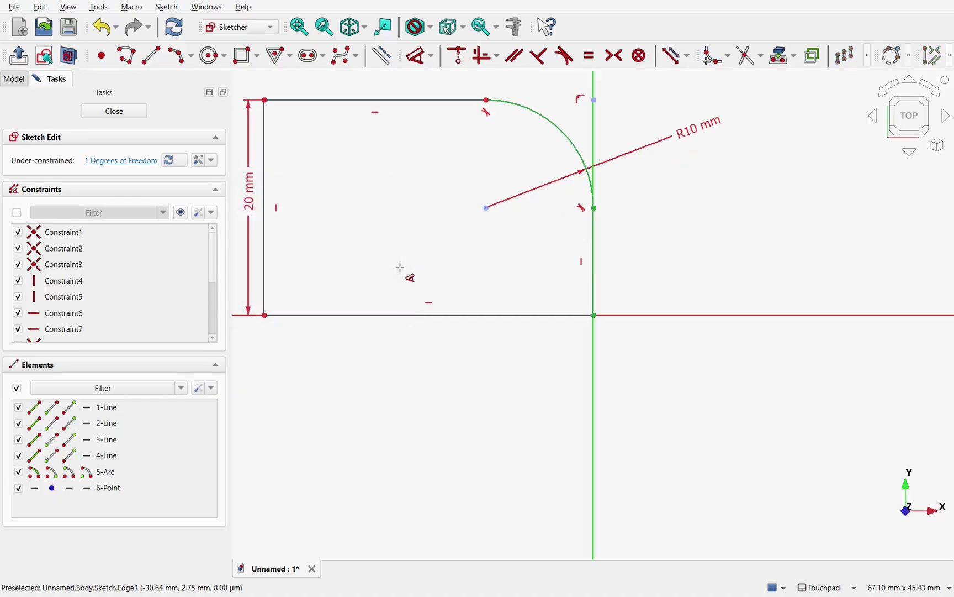
{"action": "left_click", "coordinate": [401, 315]}
{"action": "left_click", "coordinate": [401, 413]}
{"action": "type", "text": "30"}
{"action": "key", "text": "Return"}
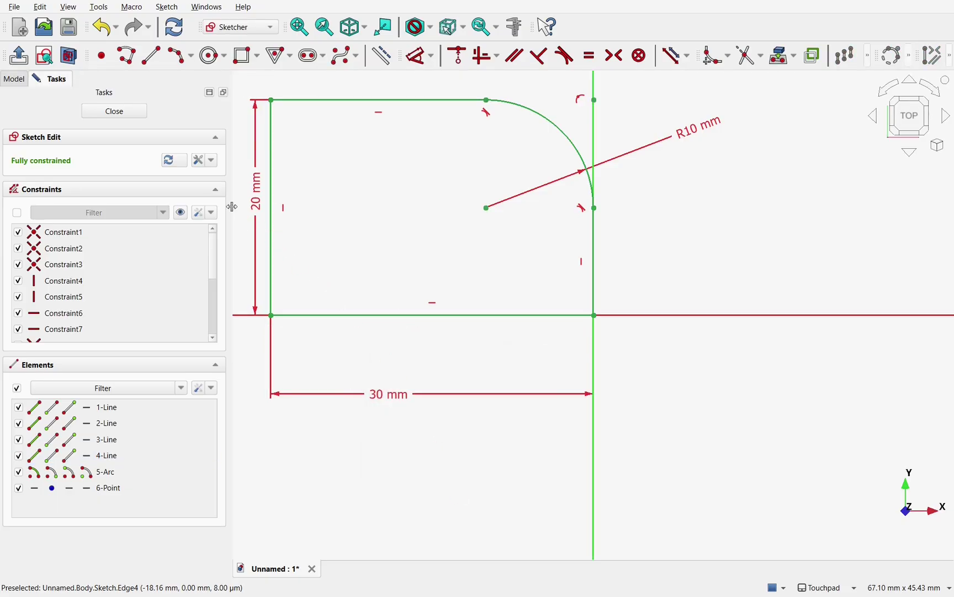
Close the sketch and pad it into a 1 mm thick plate, then go to the Draft workbench
{"action": "left_click", "coordinate": [135, 114]}
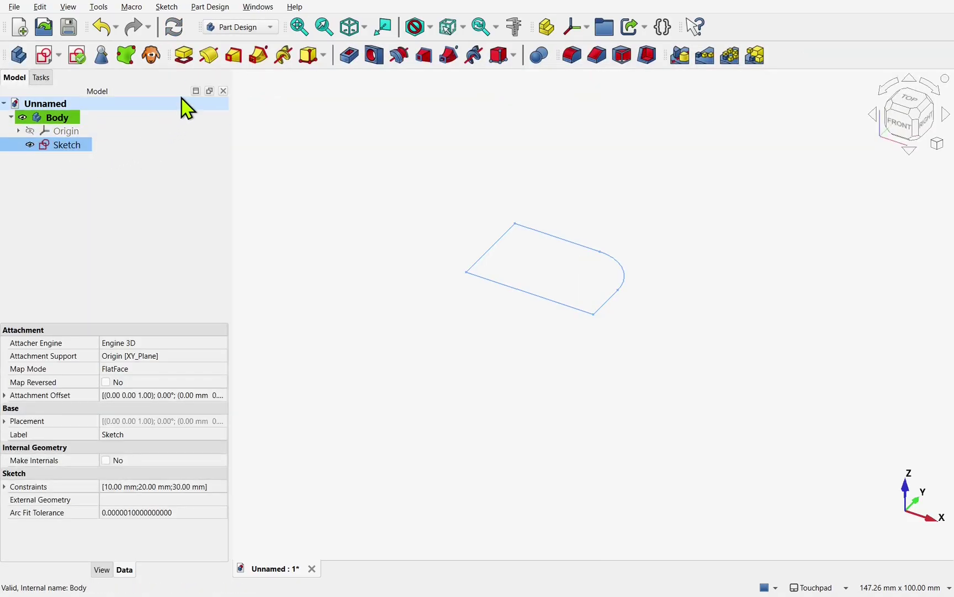
{"action": "left_click", "coordinate": [187, 57]}
{"action": "type", "text": "1"}
{"action": "left_click", "coordinate": [80, 110]}
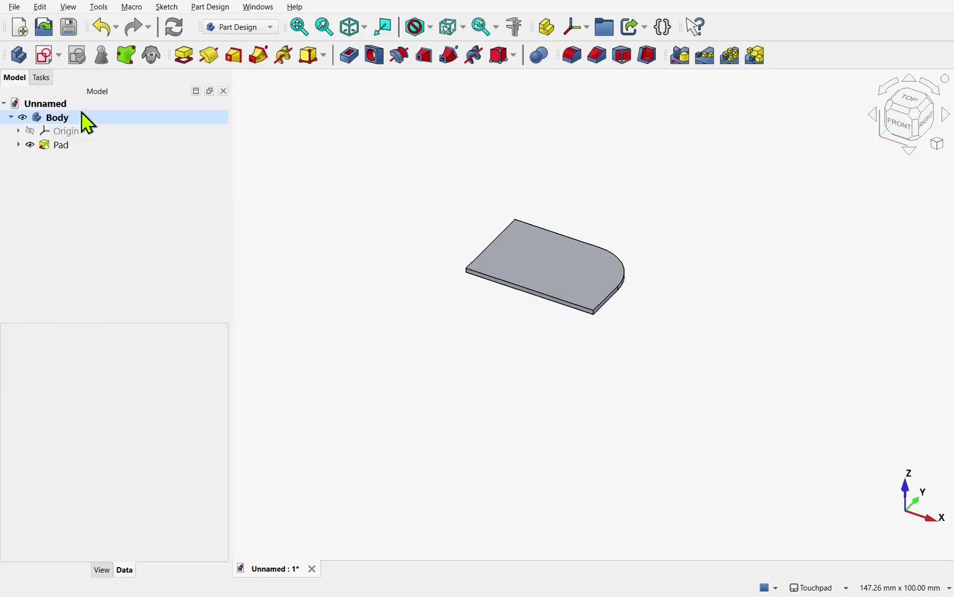
{"action": "scroll", "coordinate": [517, 253], "scroll_direction": "up", "scroll_amount": 2}
{"action": "scroll", "coordinate": [517, 253], "scroll_direction": "up", "scroll_amount": 1}
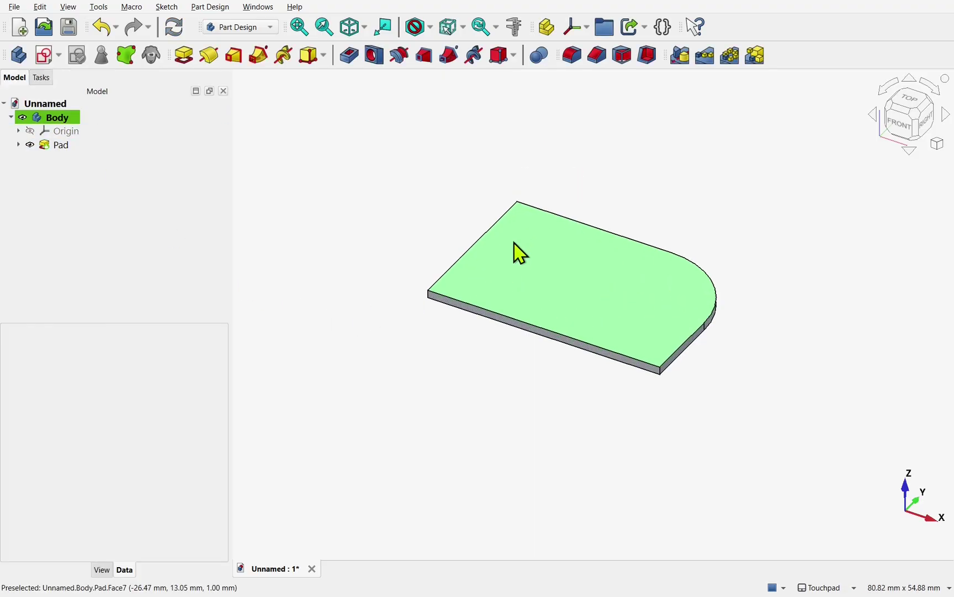
{"action": "left_click", "coordinate": [253, 28]}
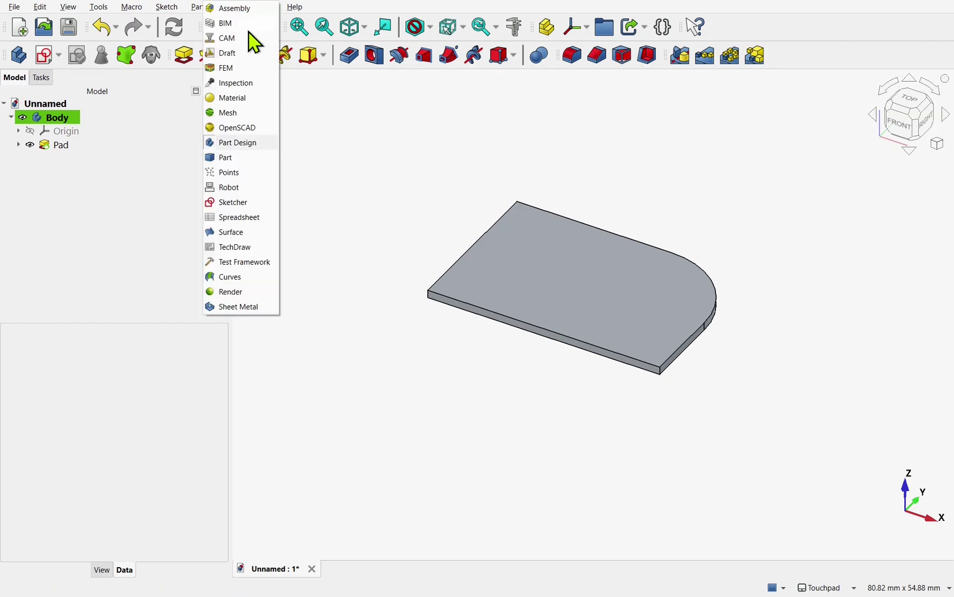
In the Draft workbench, start a ShapeString positioned on the plate face
{"action": "left_click", "coordinate": [230, 54]}
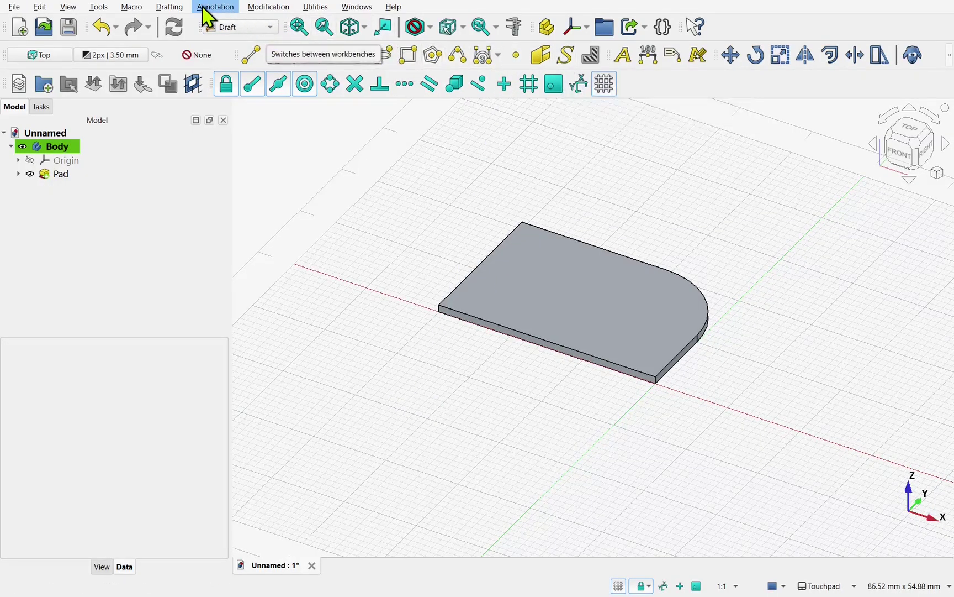
{"action": "left_click", "coordinate": [183, 8]}
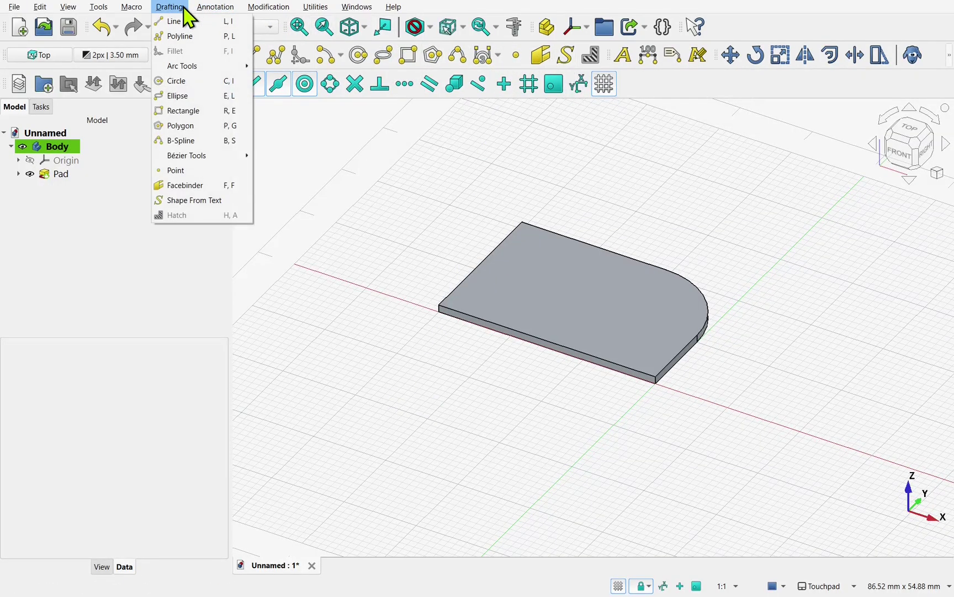
{"action": "left_click", "coordinate": [208, 200]}
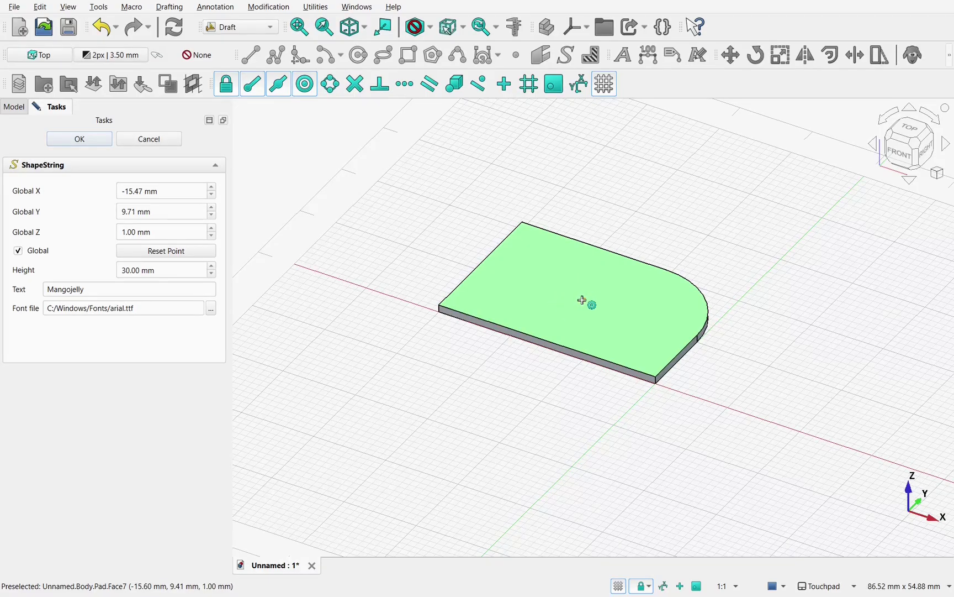
{"action": "left_click", "coordinate": [584, 300]}
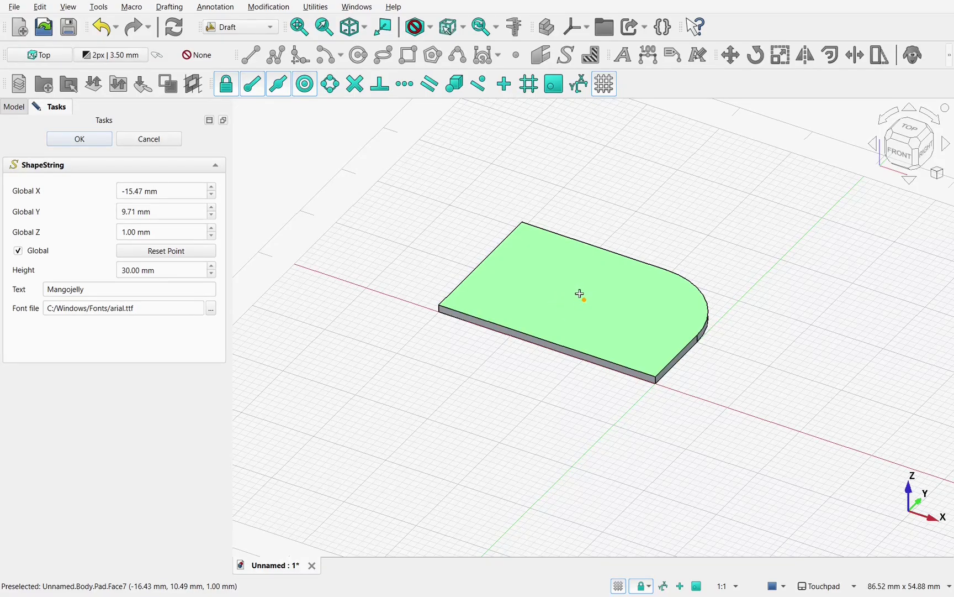
Review the snap options and toggle Snap Lock off and back on
{"action": "left_click", "coordinate": [651, 588]}
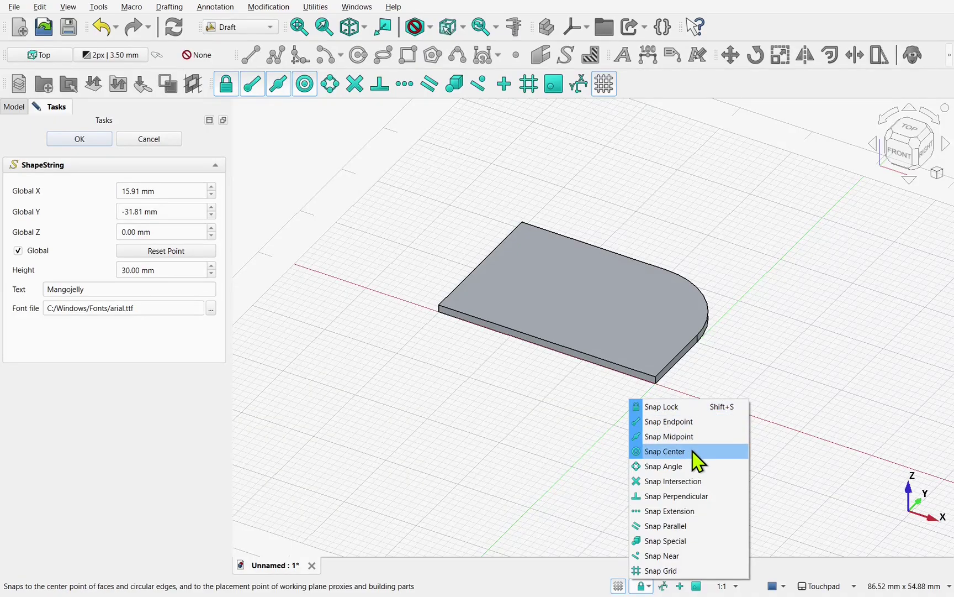
{"action": "left_click", "coordinate": [583, 559]}
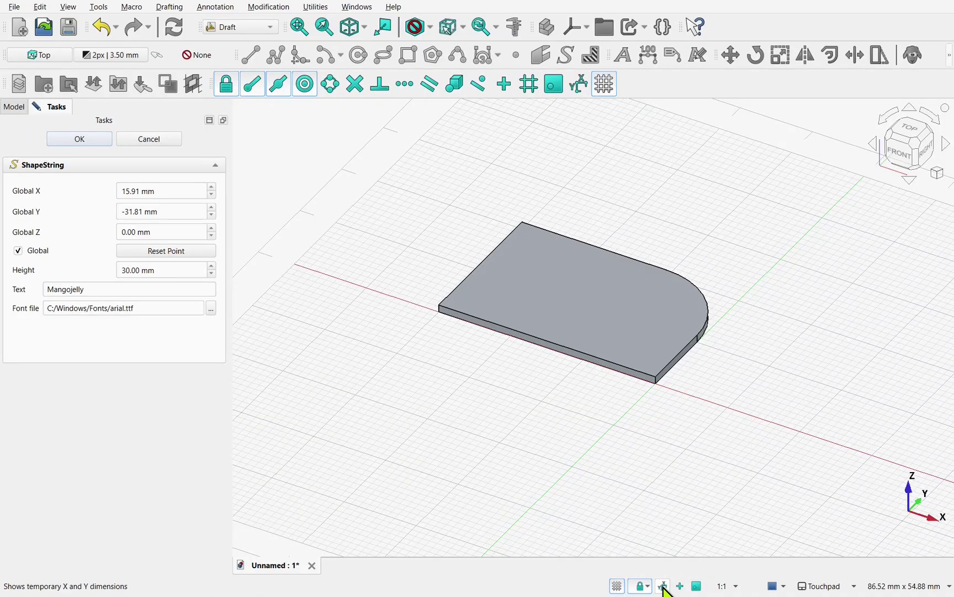
{"action": "left_click", "coordinate": [642, 588]}
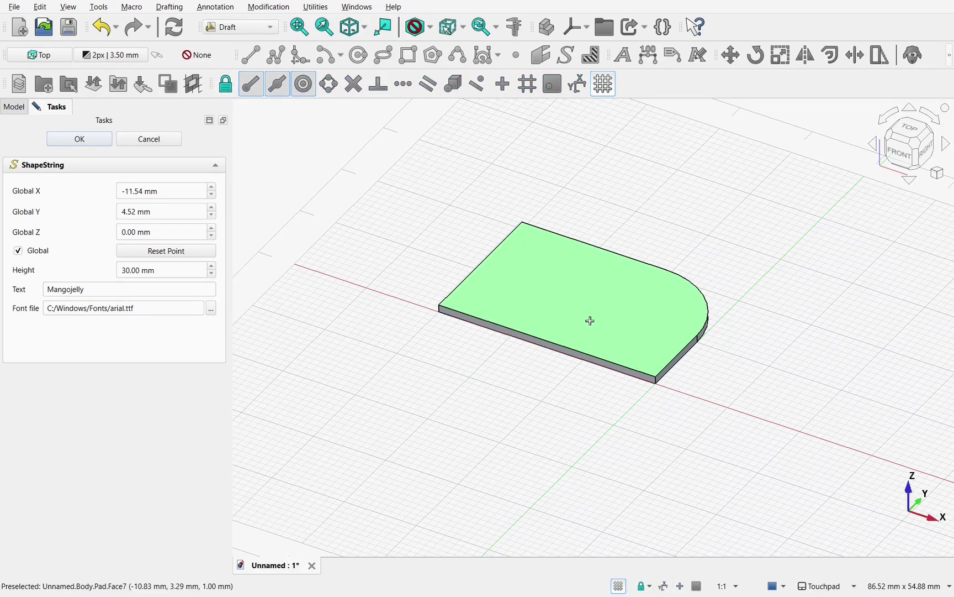
{"action": "left_click", "coordinate": [642, 586]}
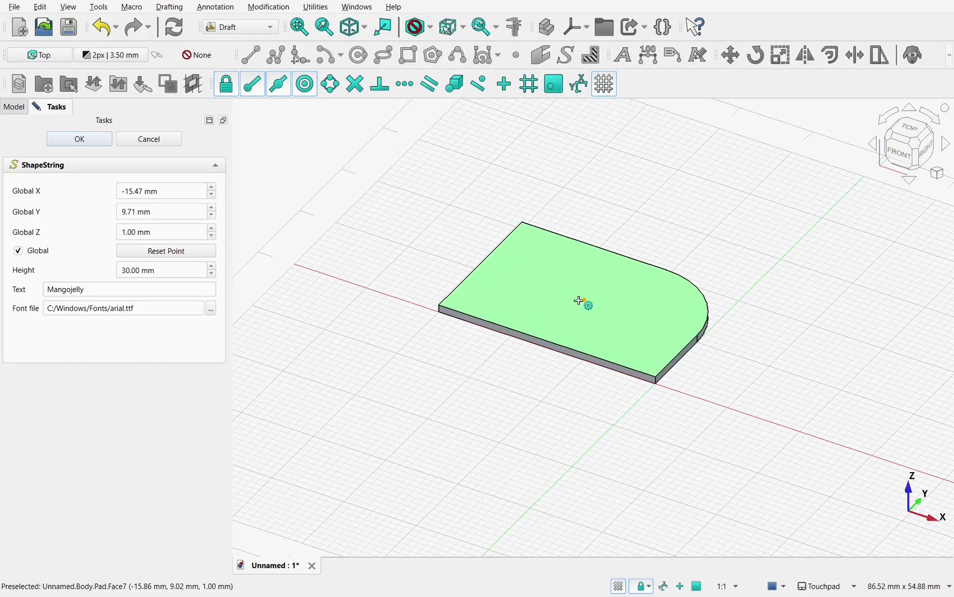
Create the text 'xx.xxmm' in arial.ttf, 10 mm high, anchored at the plate's front-left corner
{"action": "left_click", "coordinate": [440, 304]}
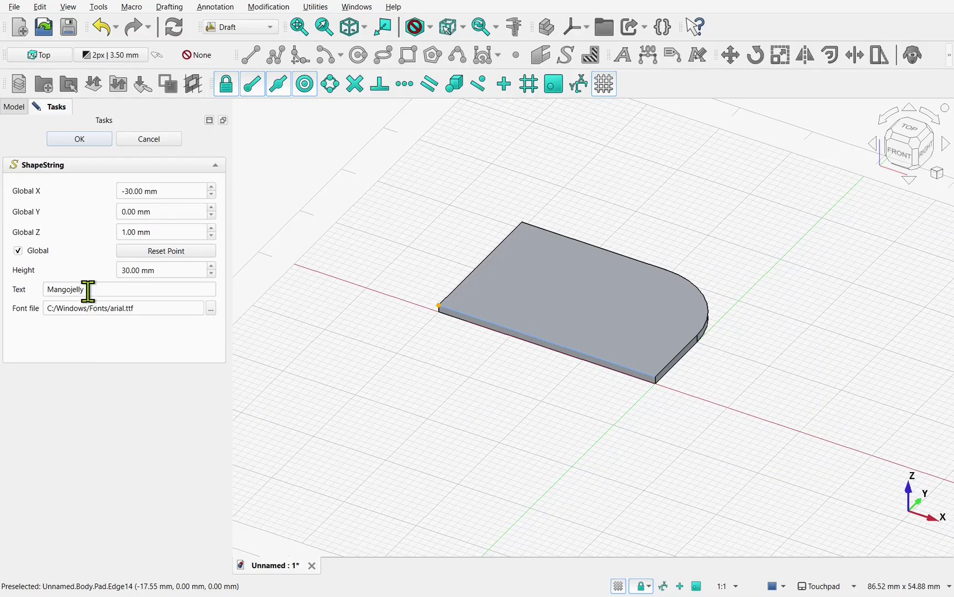
{"action": "left_click_drag", "start_coordinate": [91, 289], "coordinate": [43, 287]}
{"action": "key", "text": "BackSpace"}
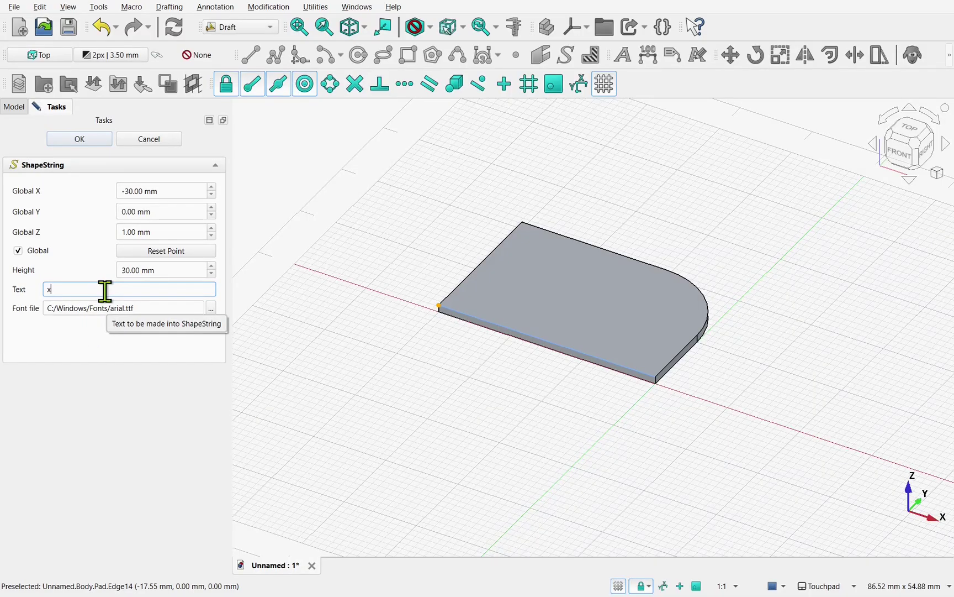
{"action": "type", "text": "xx.xxmm"}
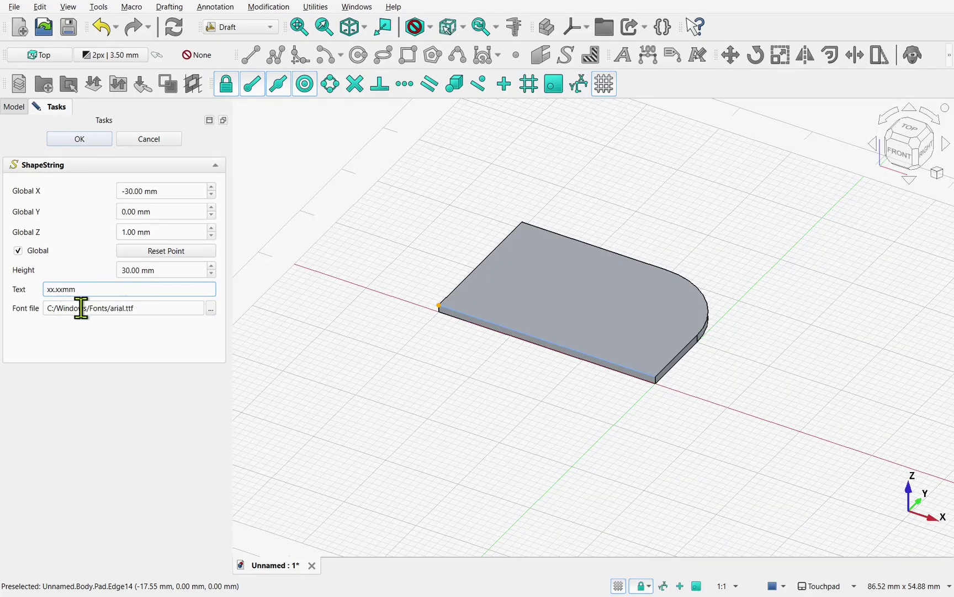
{"action": "left_click", "coordinate": [212, 309]}
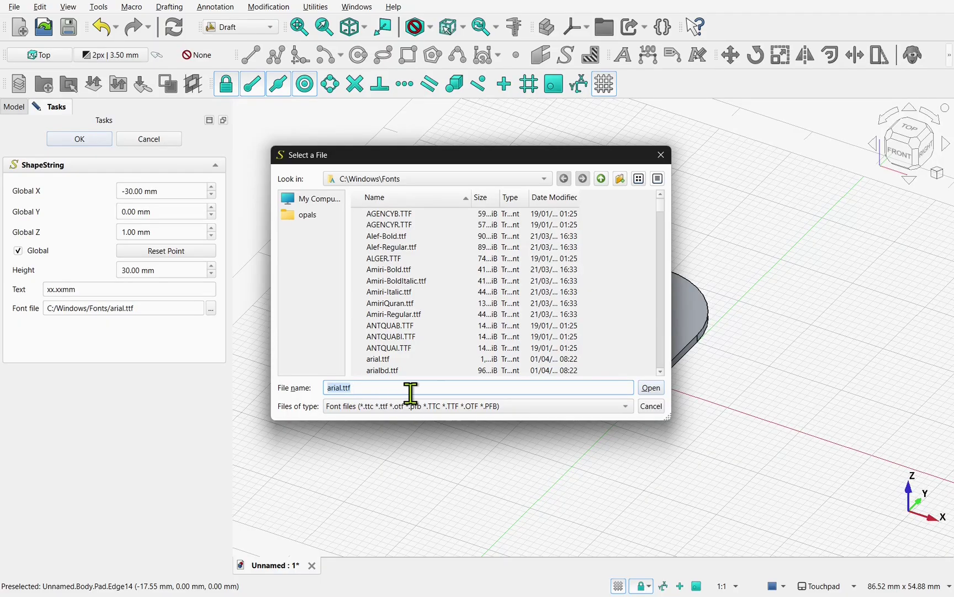
{"action": "left_click", "coordinate": [661, 409]}
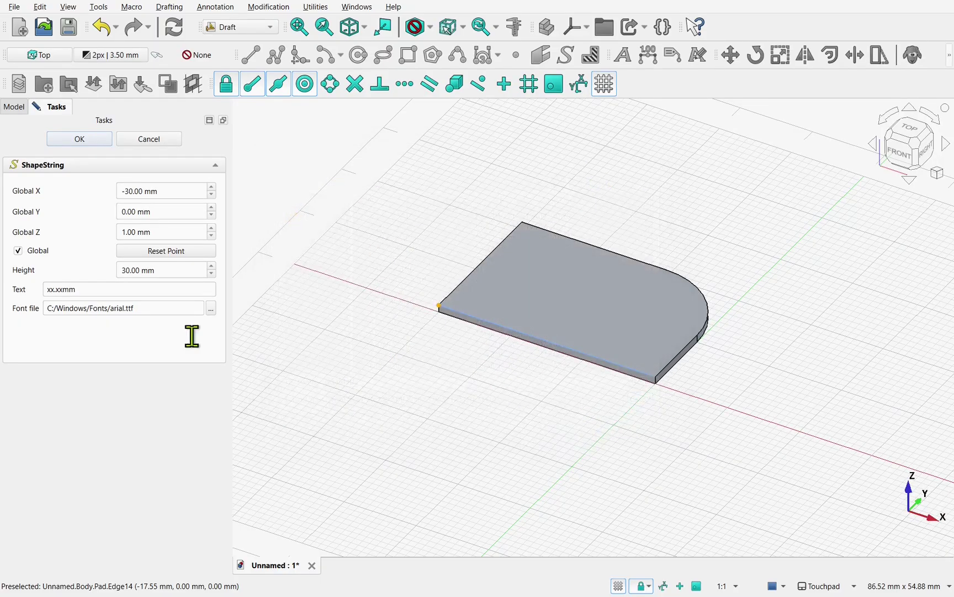
{"action": "left_click", "coordinate": [123, 270]}
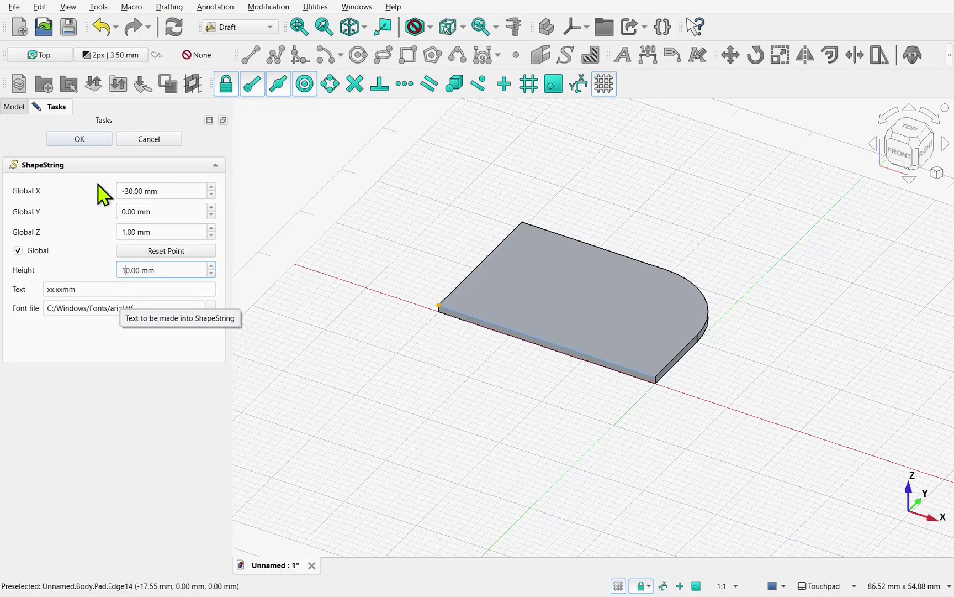
{"action": "left_click", "coordinate": [79, 141]}
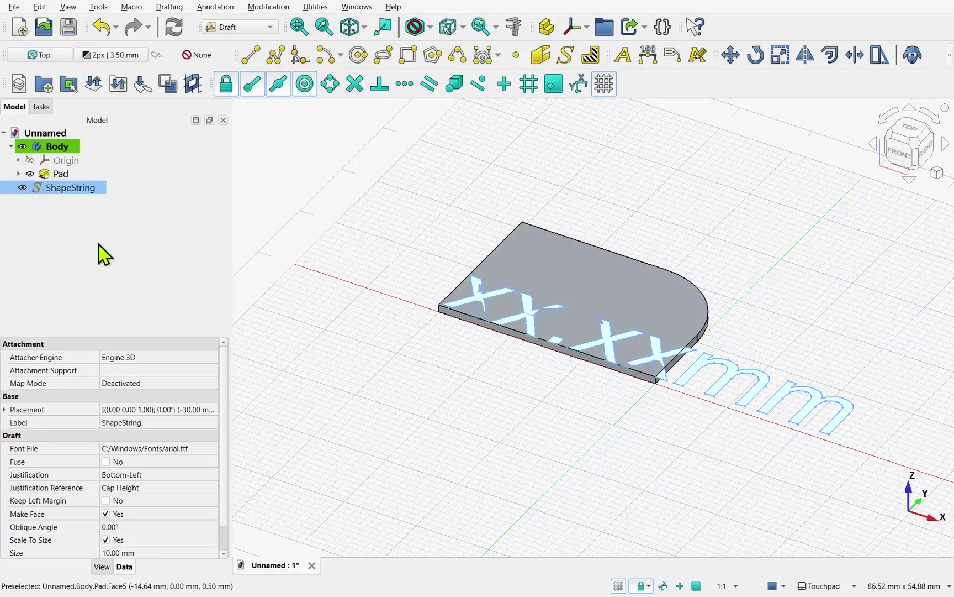
Set Scale To Size to No and the text Size to 5 mm
{"action": "left_click", "coordinate": [153, 555]}
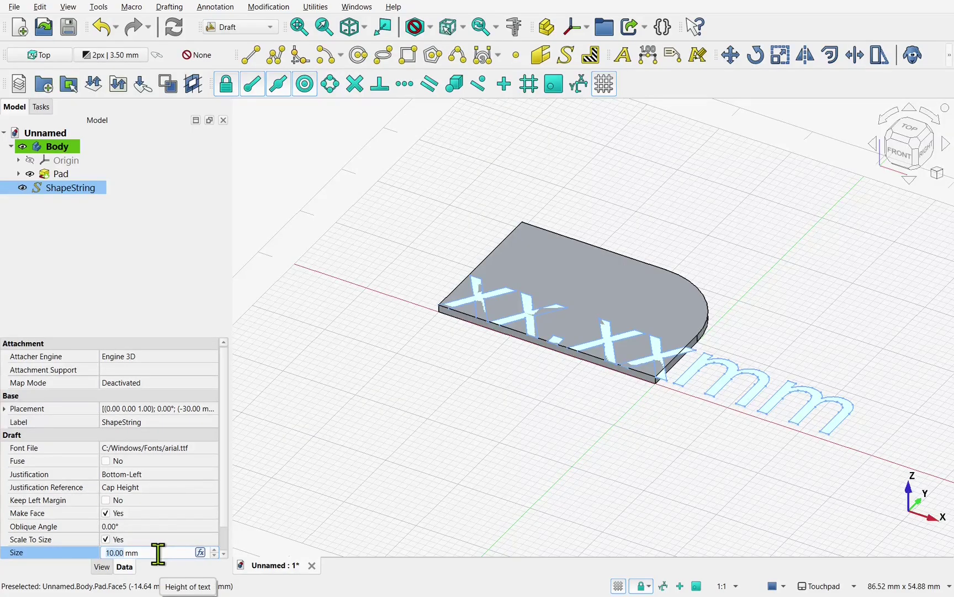
{"action": "left_click", "coordinate": [157, 544]}
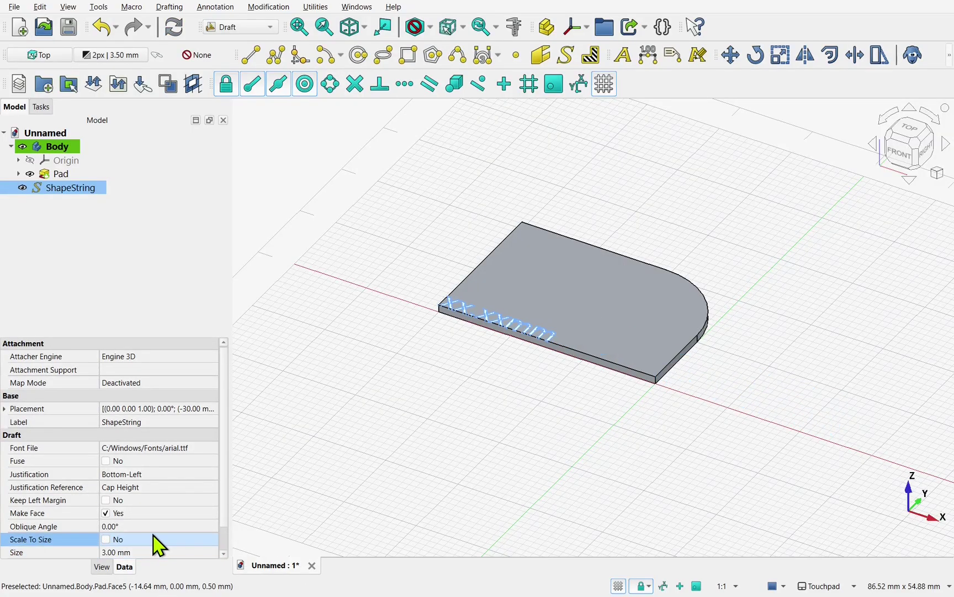
{"action": "left_click", "coordinate": [181, 549]}
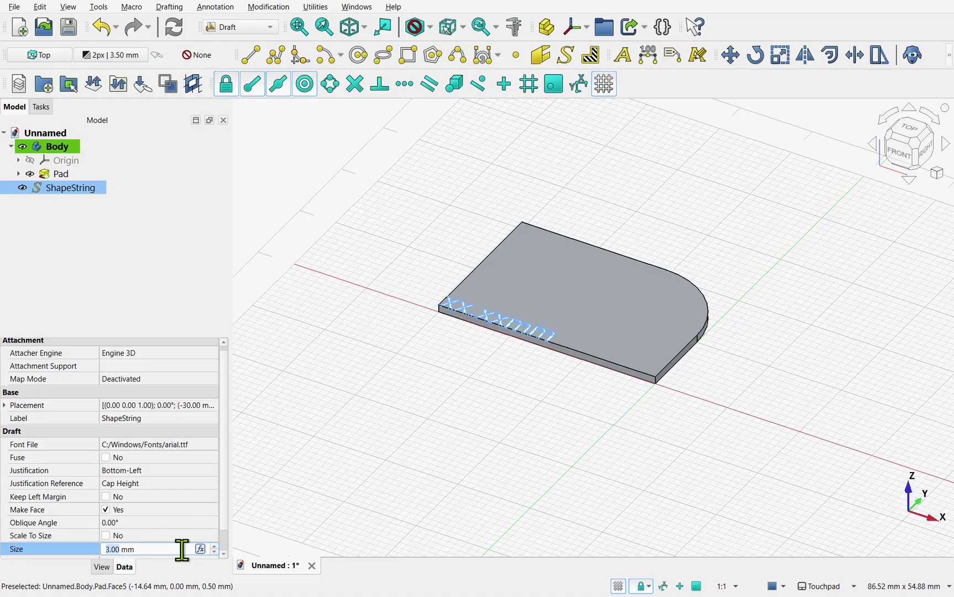
{"action": "key", "text": "BackSpace"}
{"action": "key", "text": "BackSpace"}
{"action": "key", "text": "BackSpace"}
{"action": "key", "text": "BackSpace"}
{"action": "type", "text": "5"}
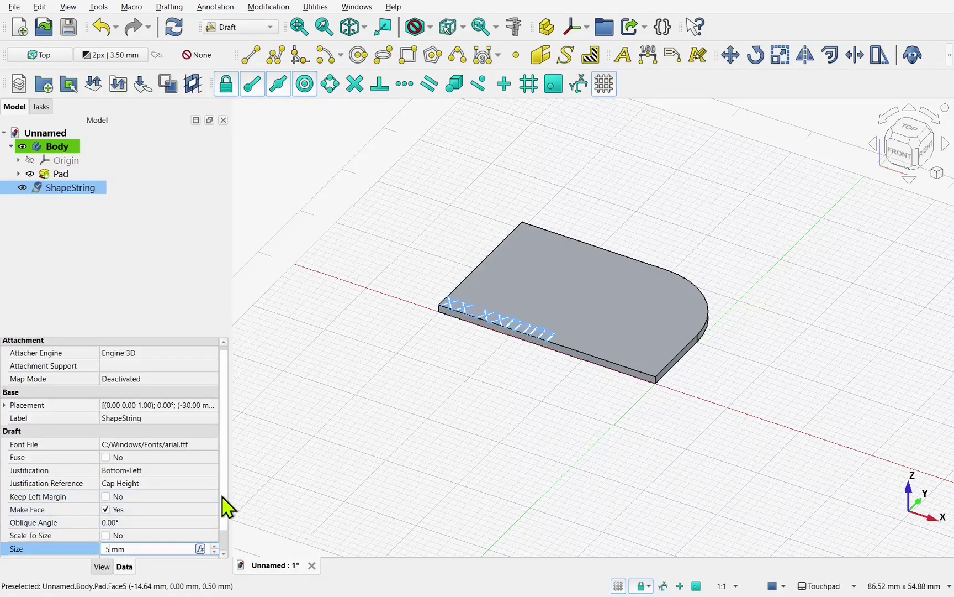
{"action": "key", "text": "Return"}
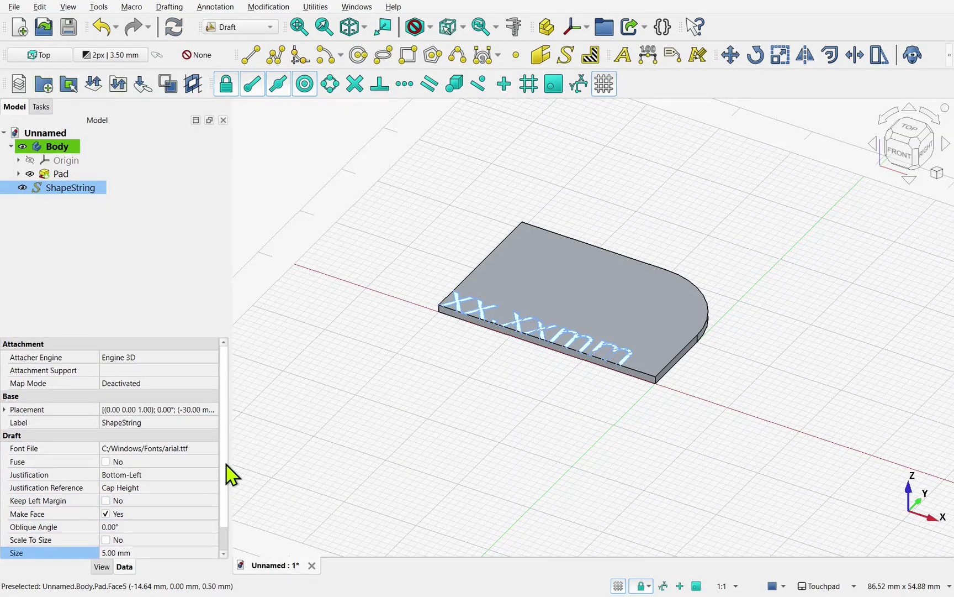
Move the text's placement position to x −29 mm, y 1 mm
{"action": "left_click", "coordinate": [4, 409]}
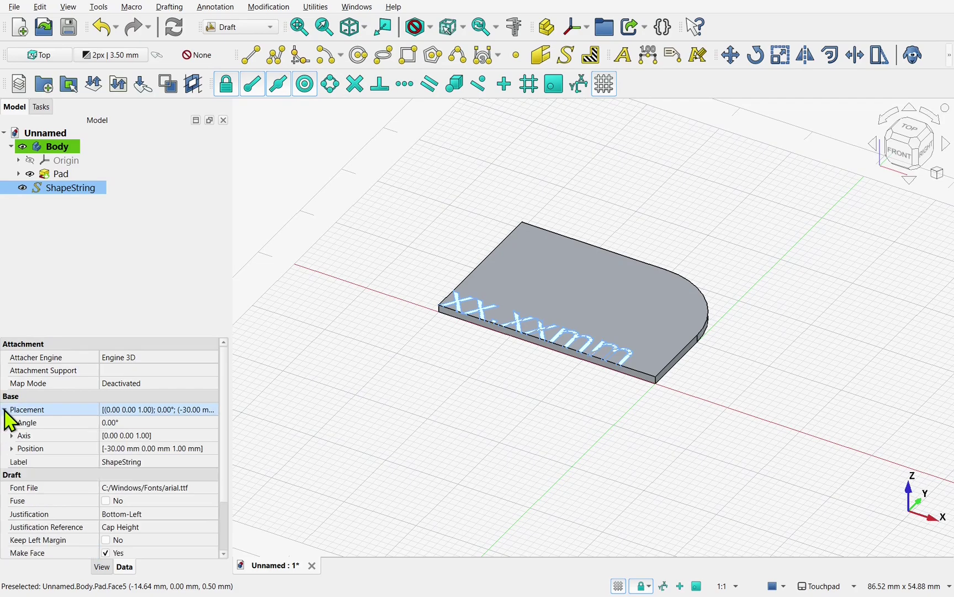
{"action": "left_click", "coordinate": [12, 449]}
{"action": "left_click", "coordinate": [213, 478]}
{"action": "left_click", "coordinate": [214, 471]}
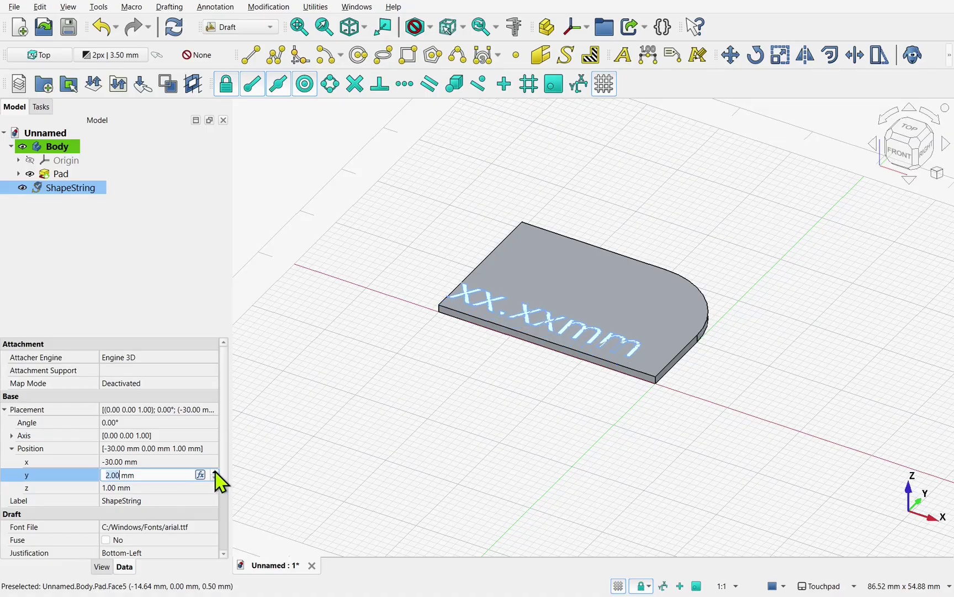
{"action": "left_click", "coordinate": [173, 461]}
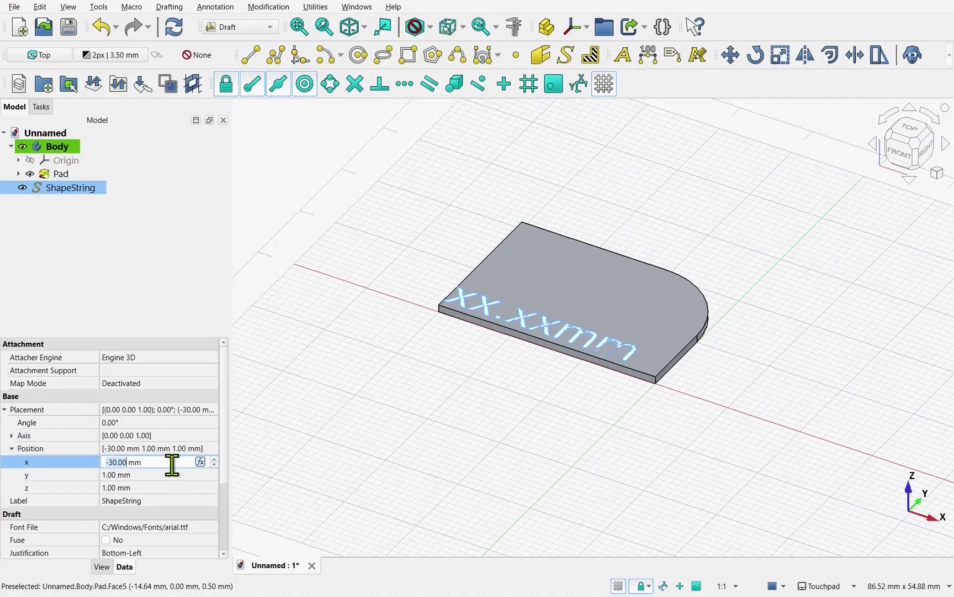
{"action": "left_click", "coordinate": [215, 464]}
{"action": "left_click", "coordinate": [214, 465]}
{"action": "left_click", "coordinate": [215, 465]}
{"action": "left_click", "coordinate": [493, 426]}
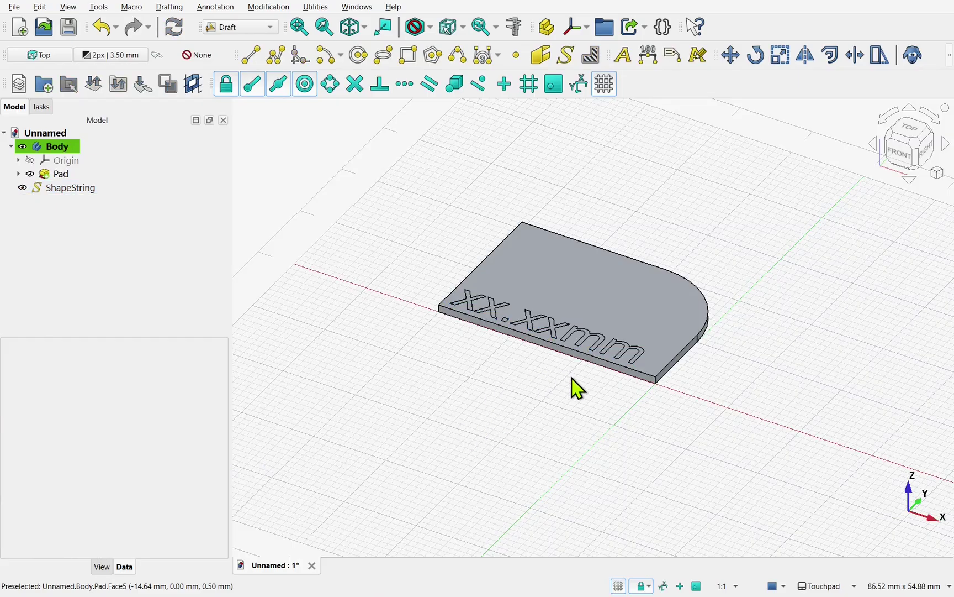
Switch to Part Design, drag ShapeString into the Body, and expand Pad
{"action": "left_click", "coordinate": [254, 42]}
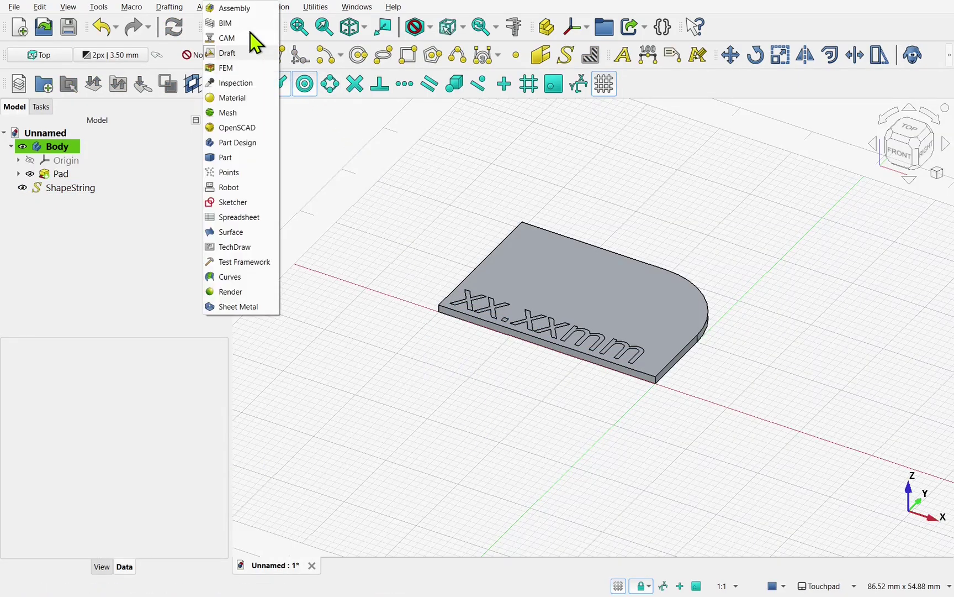
{"action": "left_click", "coordinate": [239, 143]}
{"action": "left_click", "coordinate": [11, 78]}
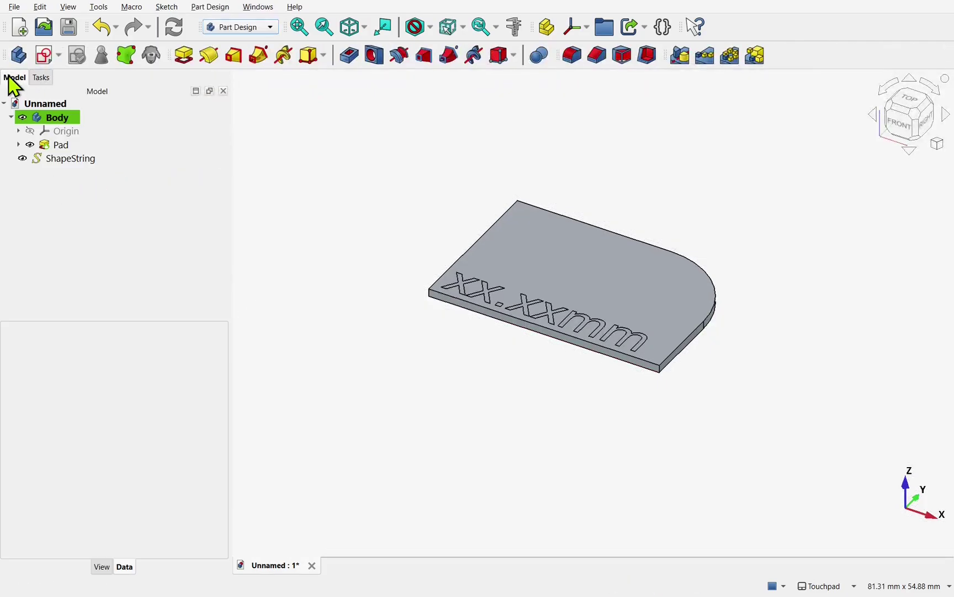
{"action": "left_click", "coordinate": [64, 162]}
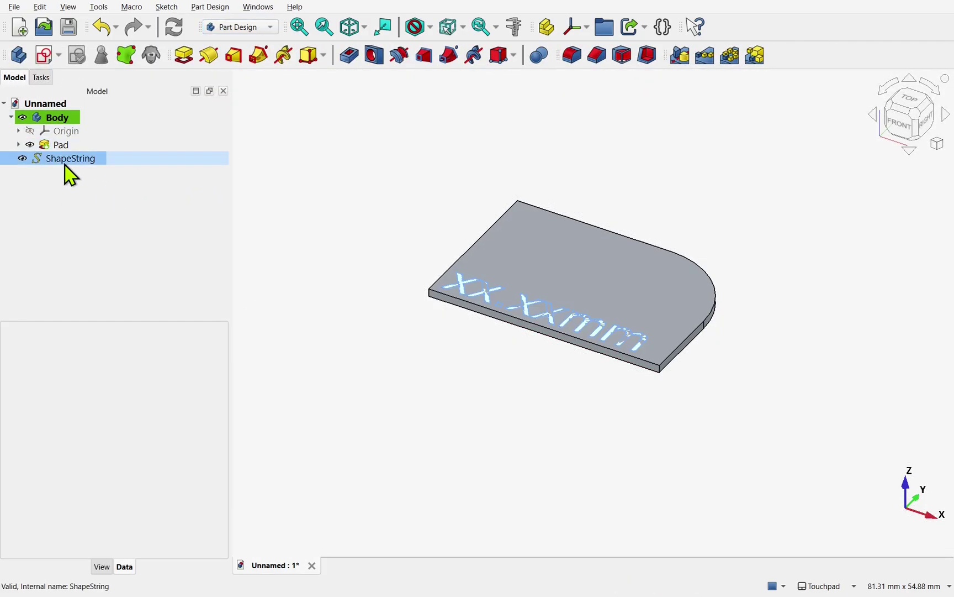
{"action": "left_click_drag", "start_coordinate": [65, 164], "coordinate": [99, 123]}
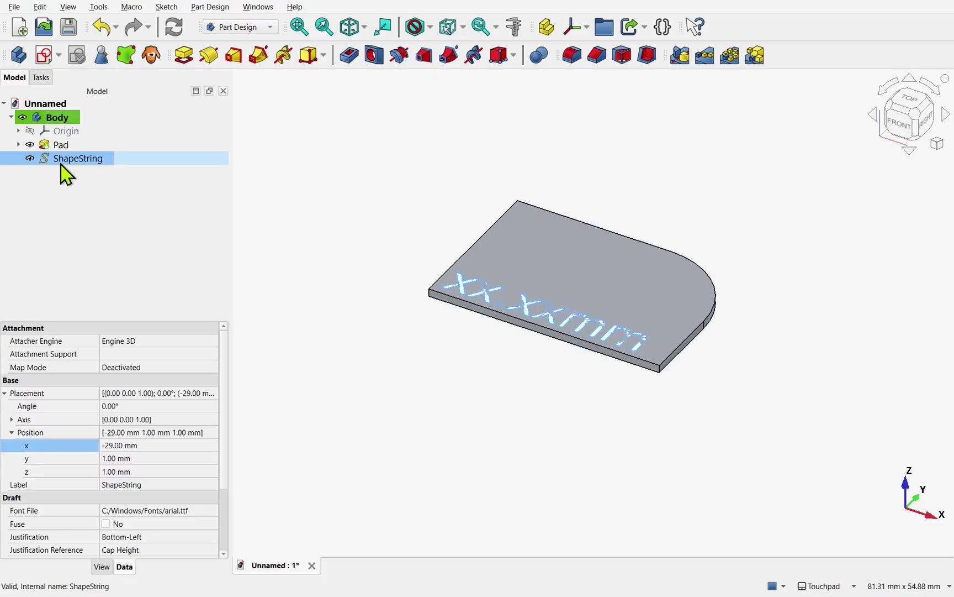
{"action": "left_click_drag", "start_coordinate": [226, 360], "coordinate": [227, 433]}
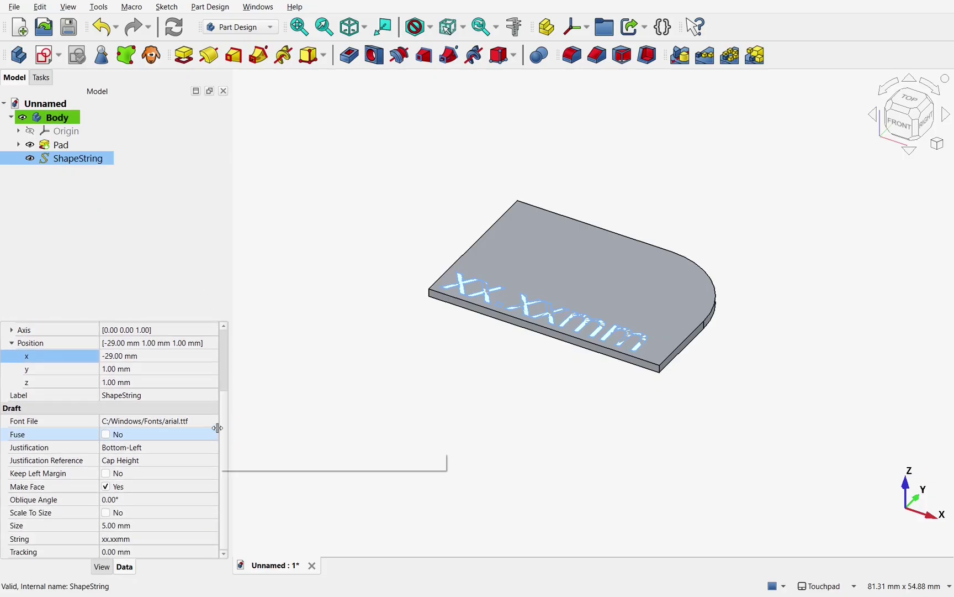
{"action": "left_click", "coordinate": [120, 541]}
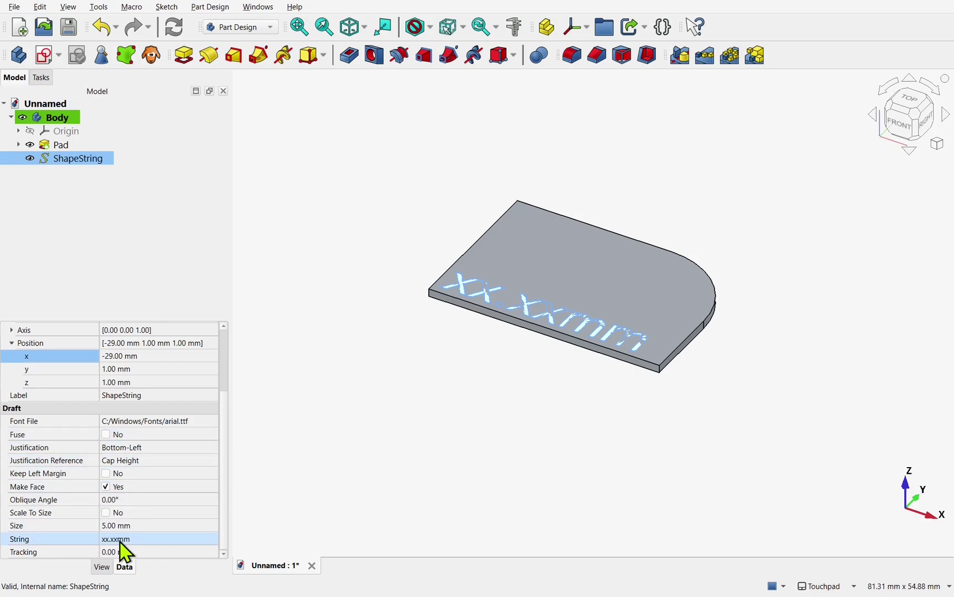
{"action": "left_click", "coordinate": [18, 145]}
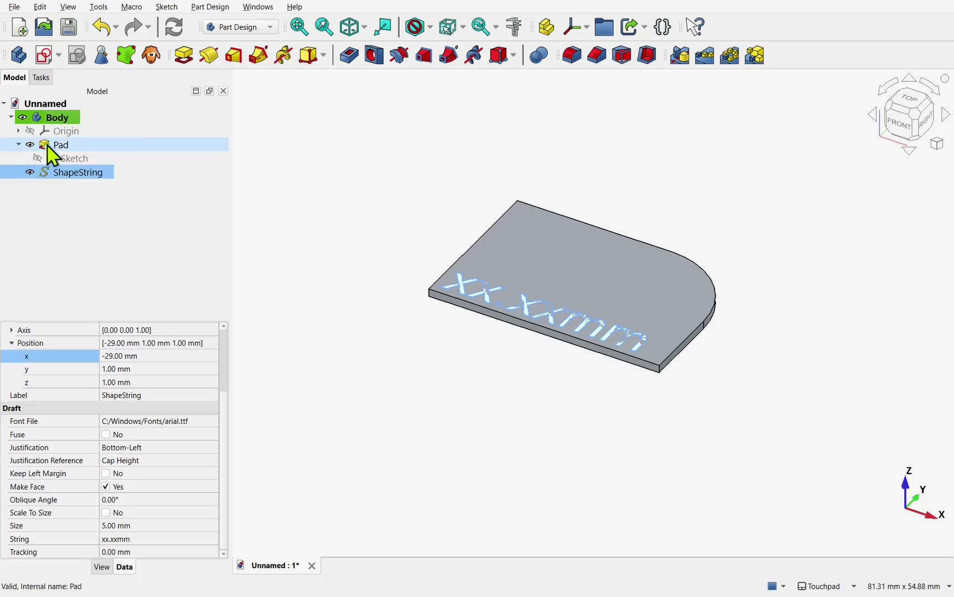
Name the sketch's 10 mm corner radius constraint 'Rad' and close the sketch
{"action": "double_click", "coordinate": [65, 158]}
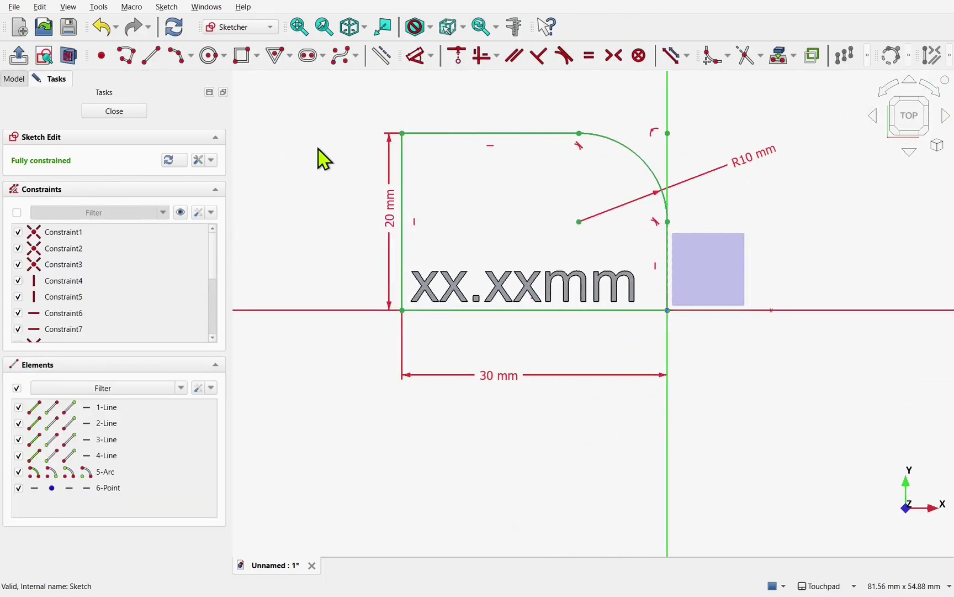
{"action": "double_click", "coordinate": [750, 165]}
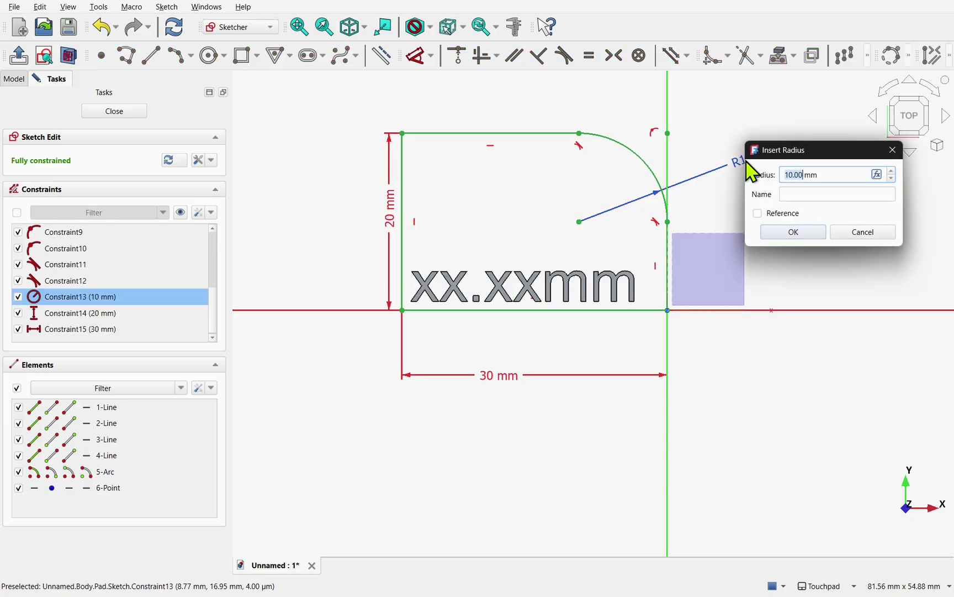
{"action": "left_click", "coordinate": [788, 193]}
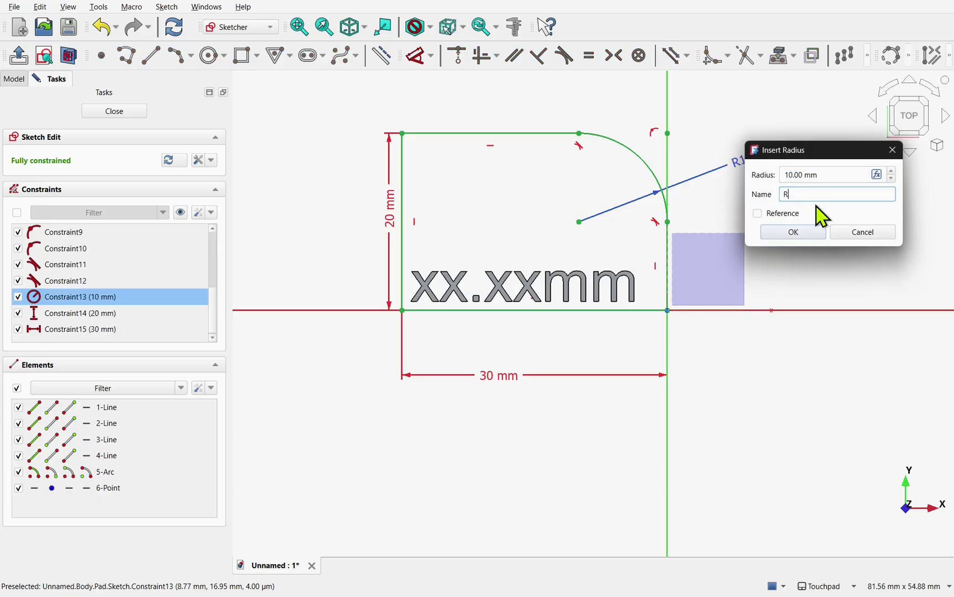
{"action": "left_click", "coordinate": [806, 233]}
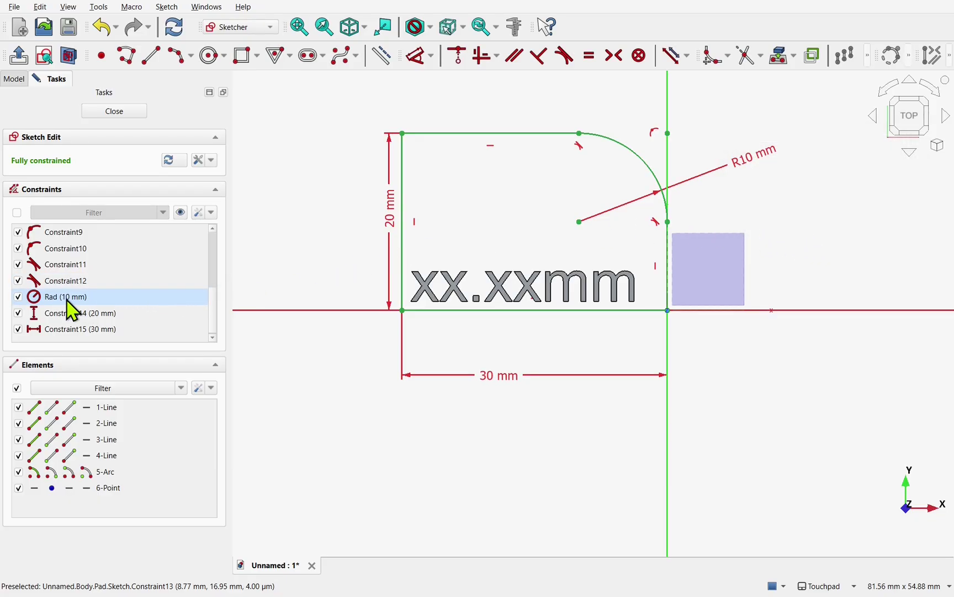
{"action": "left_click", "coordinate": [111, 114]}
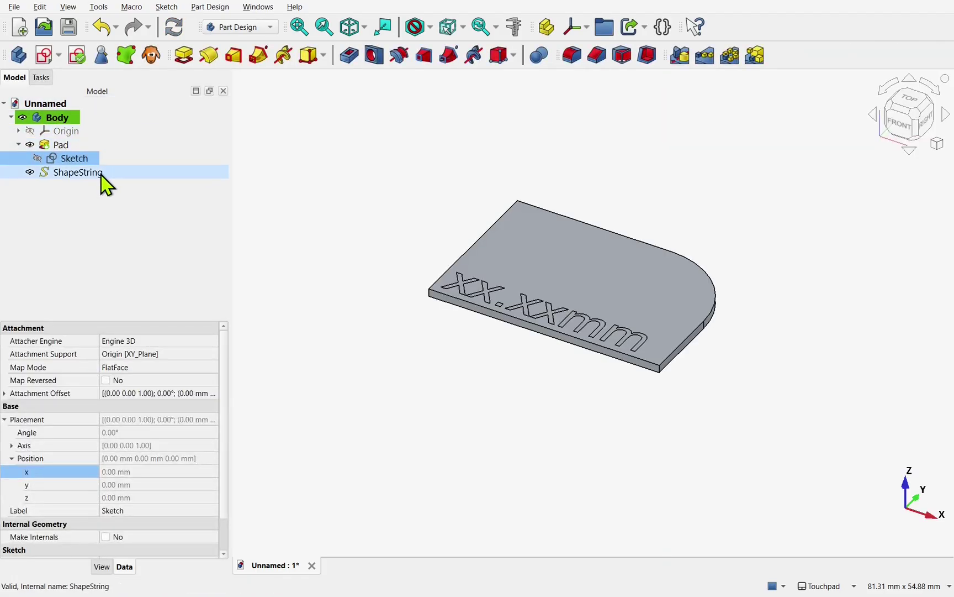
Start an expression for the ShapeString's String property referencing Sketch.Constraints.Rad
{"action": "left_click", "coordinate": [83, 172]}
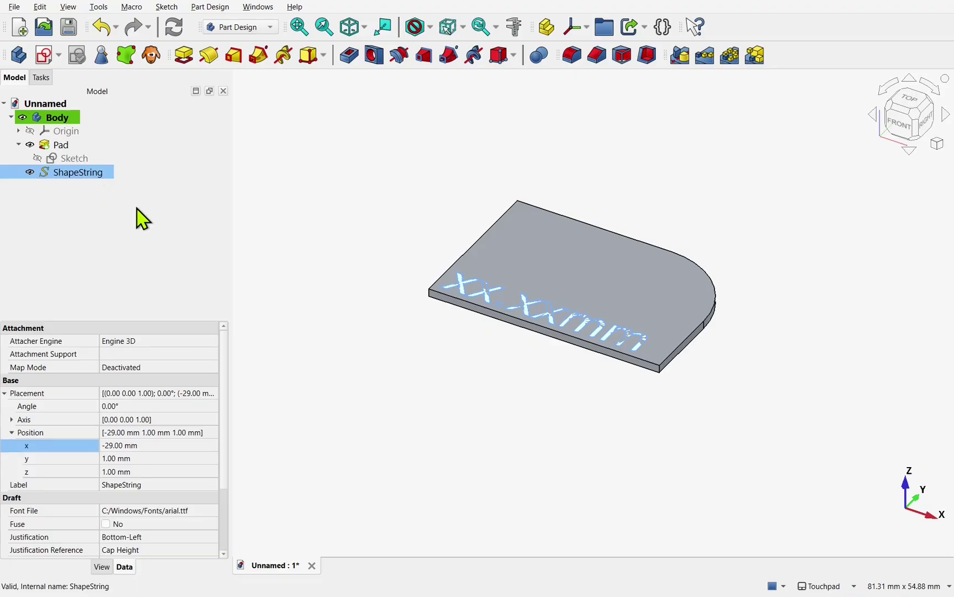
{"action": "scroll", "coordinate": [223, 544], "scroll_direction": "down", "scroll_amount": 3}
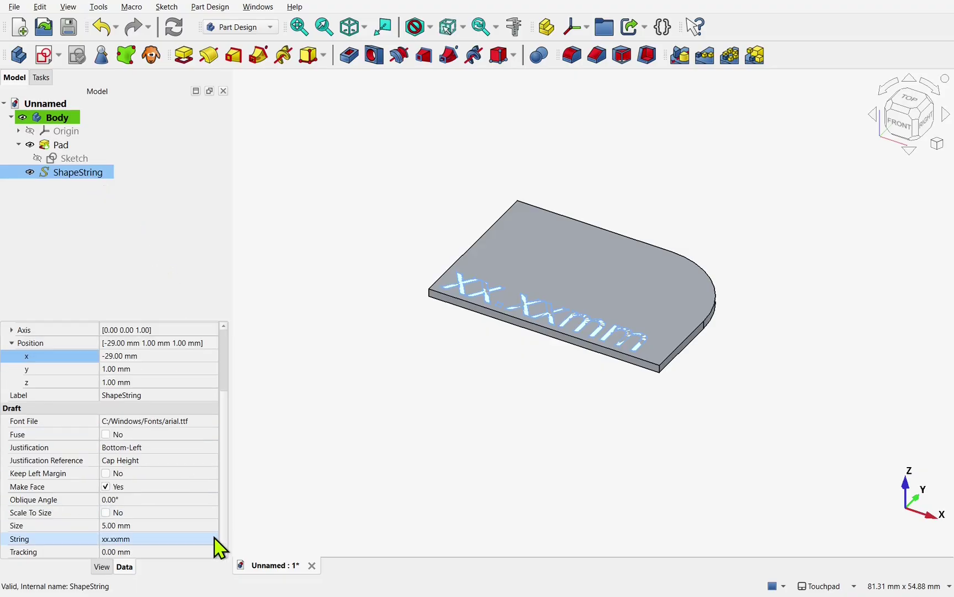
{"action": "left_click", "coordinate": [208, 538]}
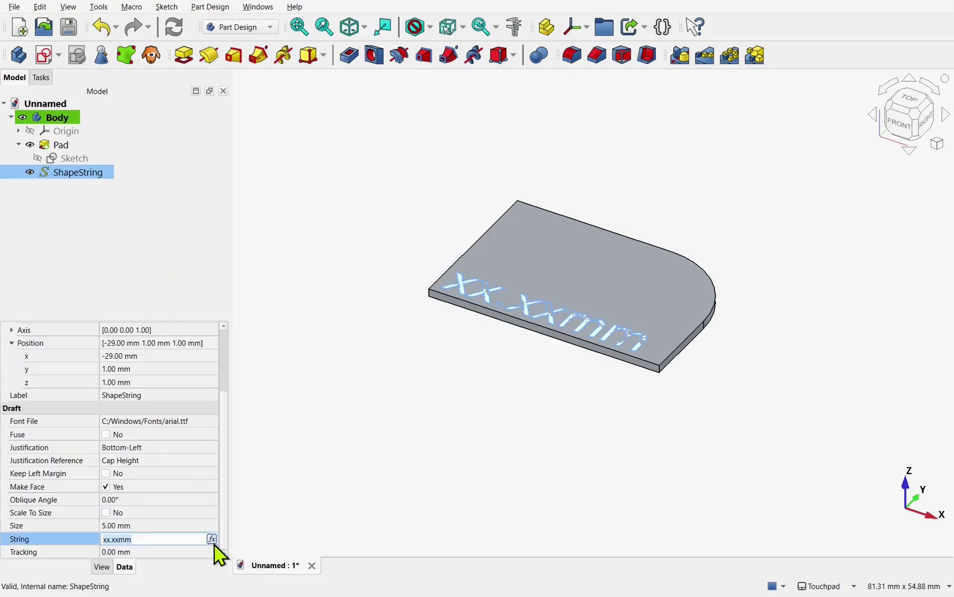
{"action": "left_click", "coordinate": [211, 538]}
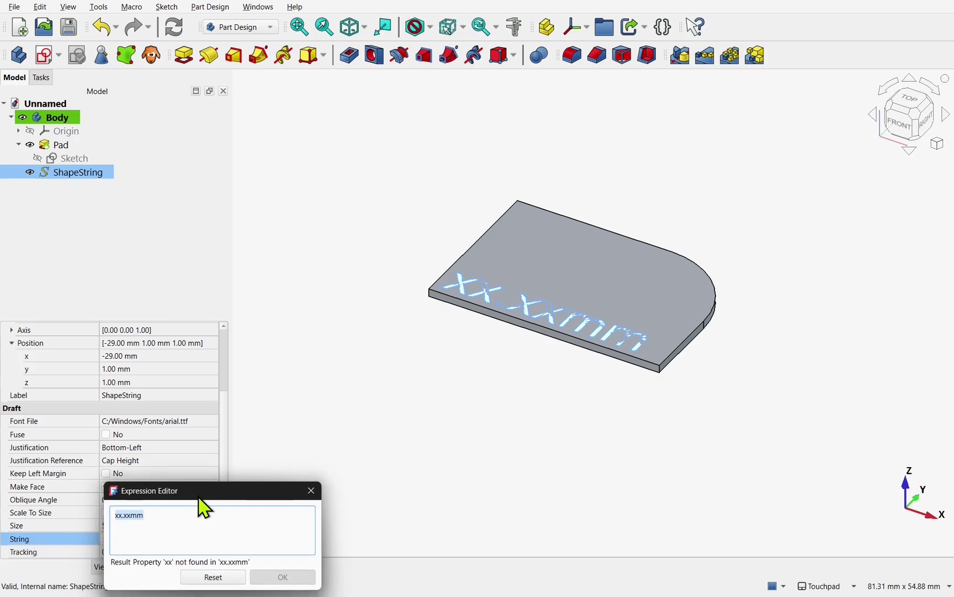
{"action": "left_click_drag", "start_coordinate": [207, 498], "coordinate": [335, 309]}
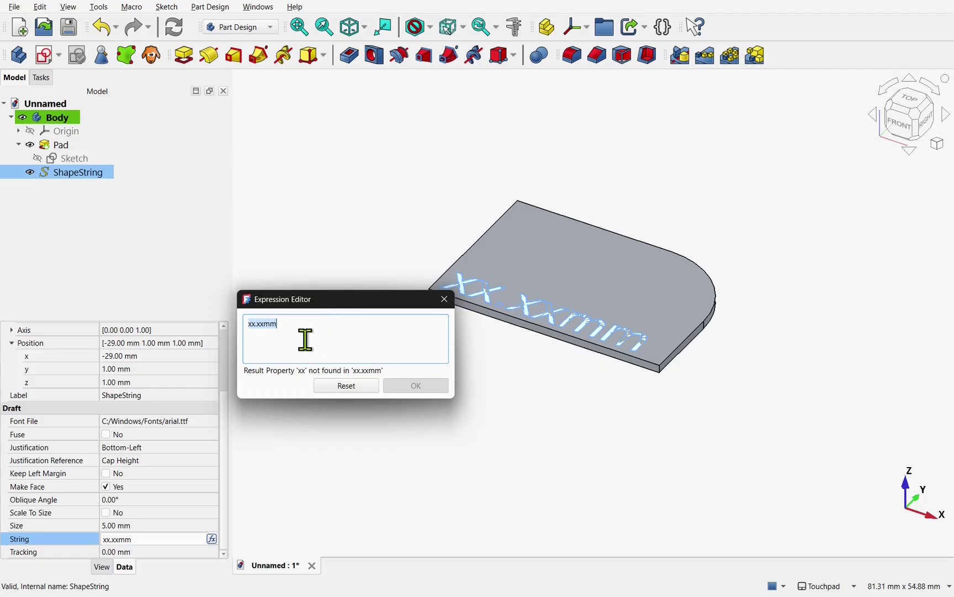
{"action": "type", "text": "sk"}
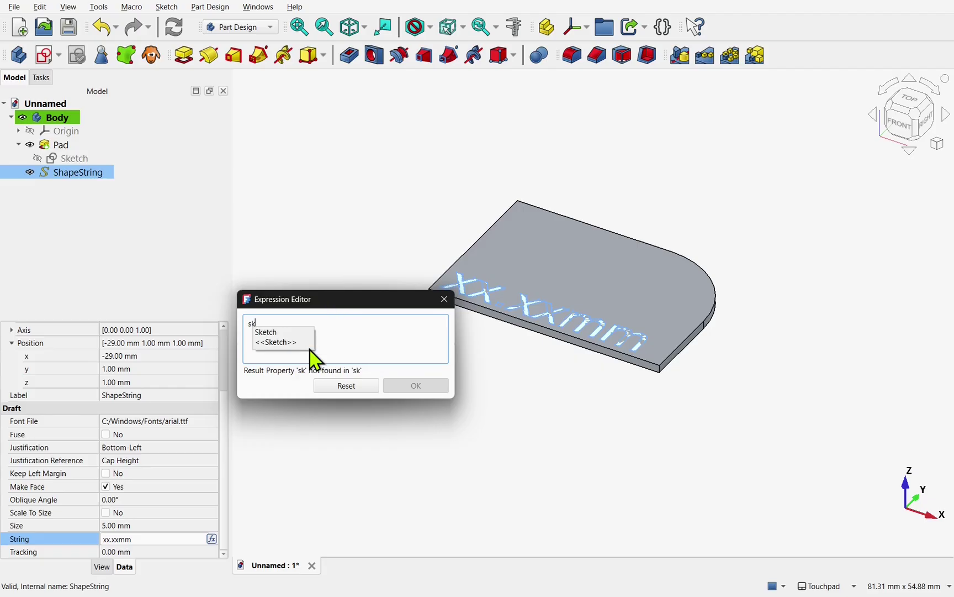
{"action": "left_click", "coordinate": [273, 333]}
{"action": "type", "text": "."}
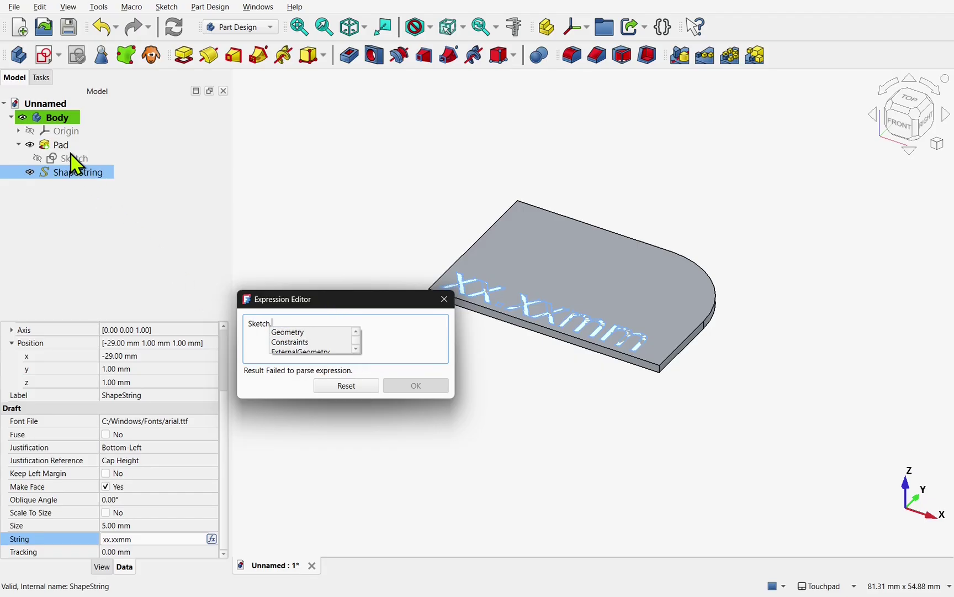
{"action": "left_click", "coordinate": [298, 342]}
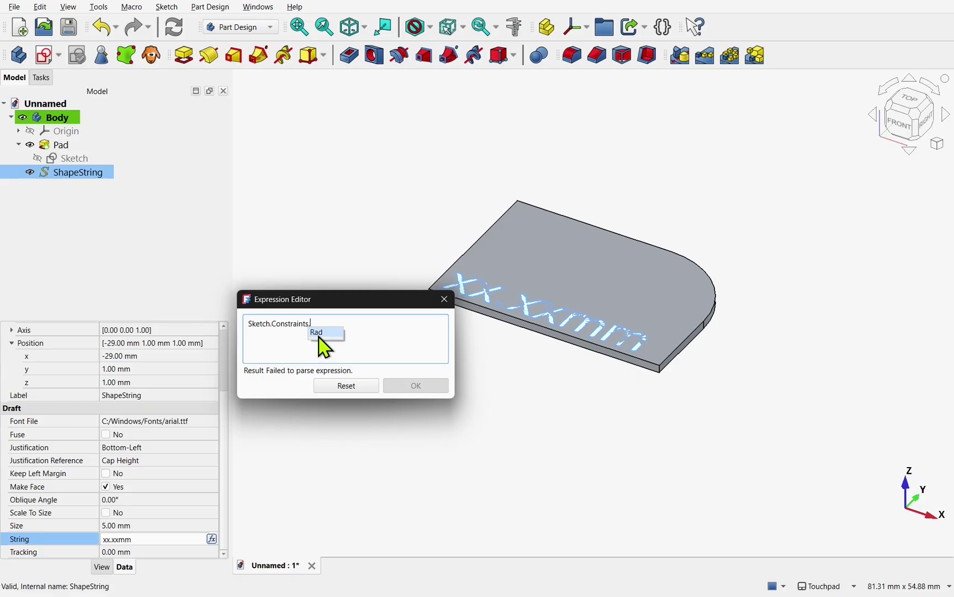
{"action": "left_click", "coordinate": [319, 335]}
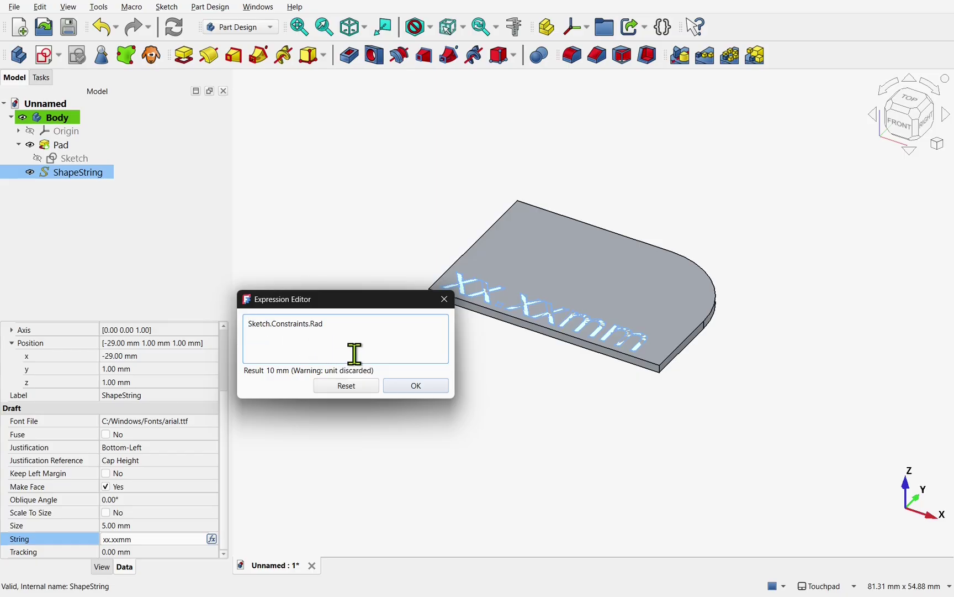
Wrap it as str(Sketch.Constraints.Rad) and accept, so the label reads 10.0 mm
{"action": "type", "text": "str"}
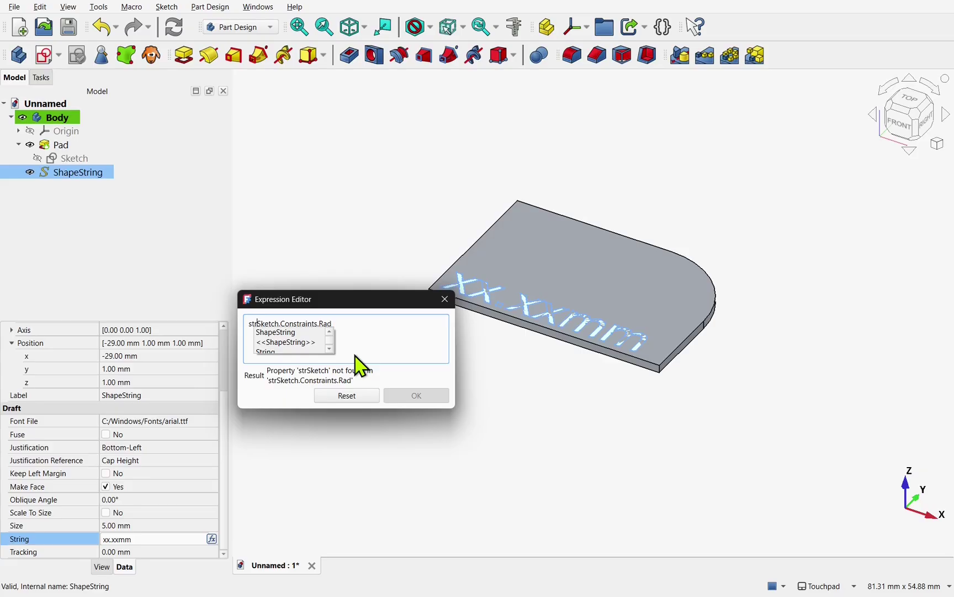
{"action": "type", "text": "("}
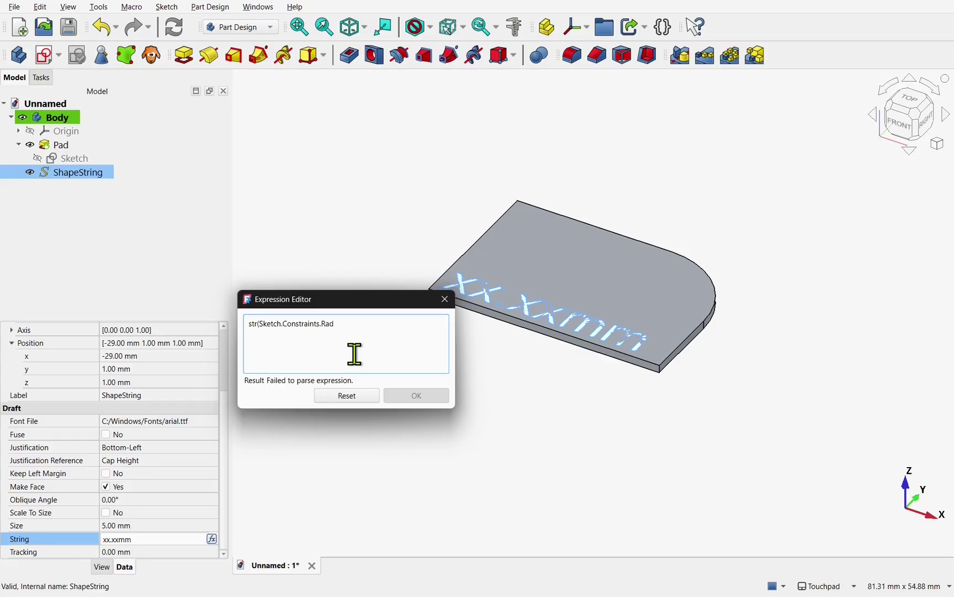
{"action": "key", "text": "End"}
{"action": "type", "text": ")"}
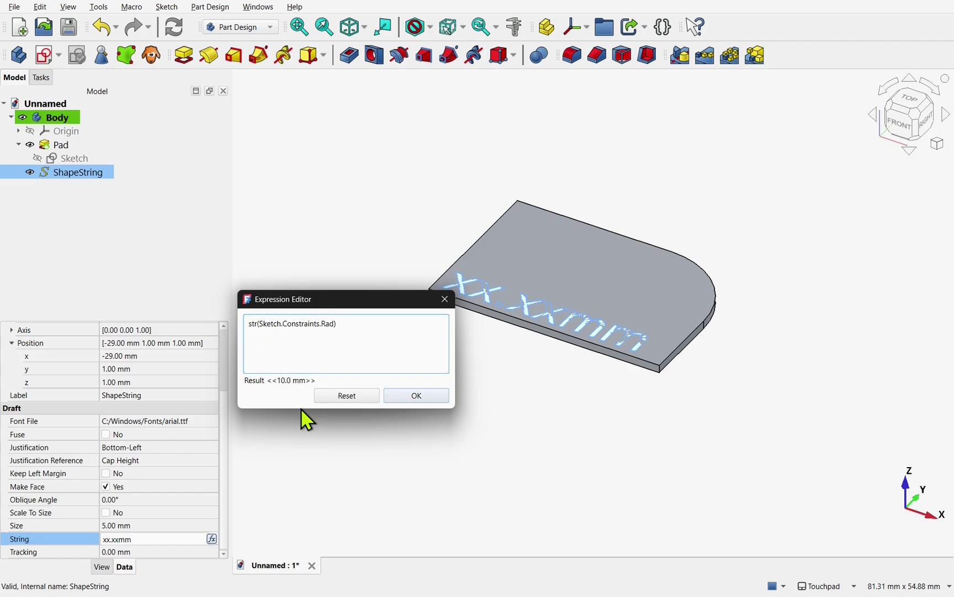
{"action": "left_click", "coordinate": [413, 397]}
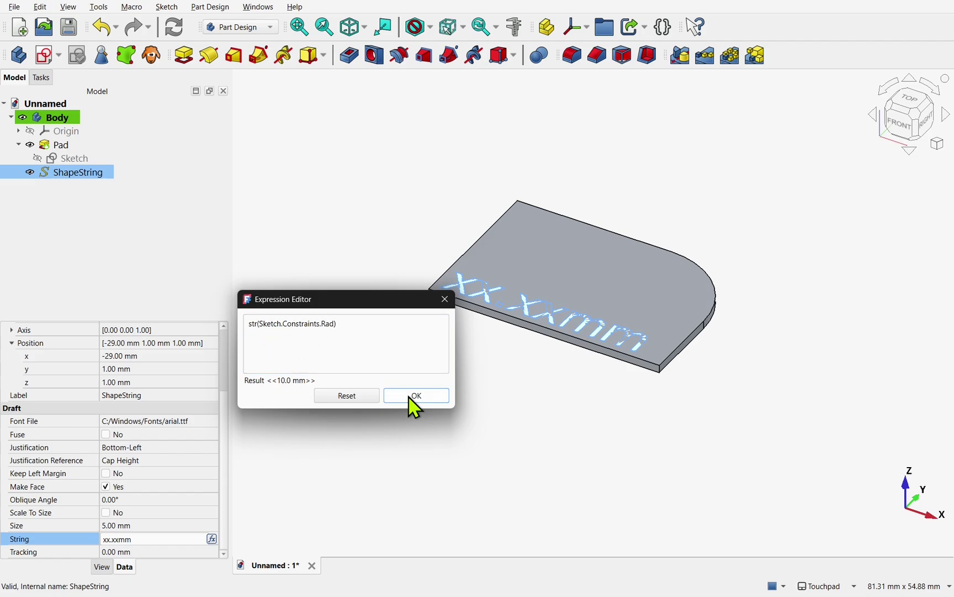
{"action": "left_click", "coordinate": [462, 449]}
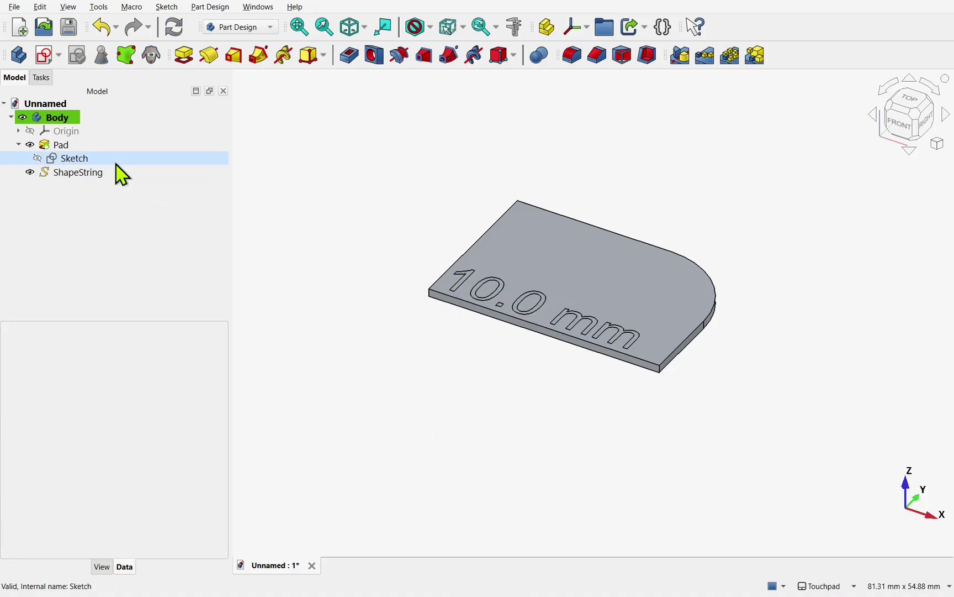
Change the sketch's Rad corner radius from 10 mm to 15 mm and close the sketch
{"action": "double_click", "coordinate": [89, 159]}
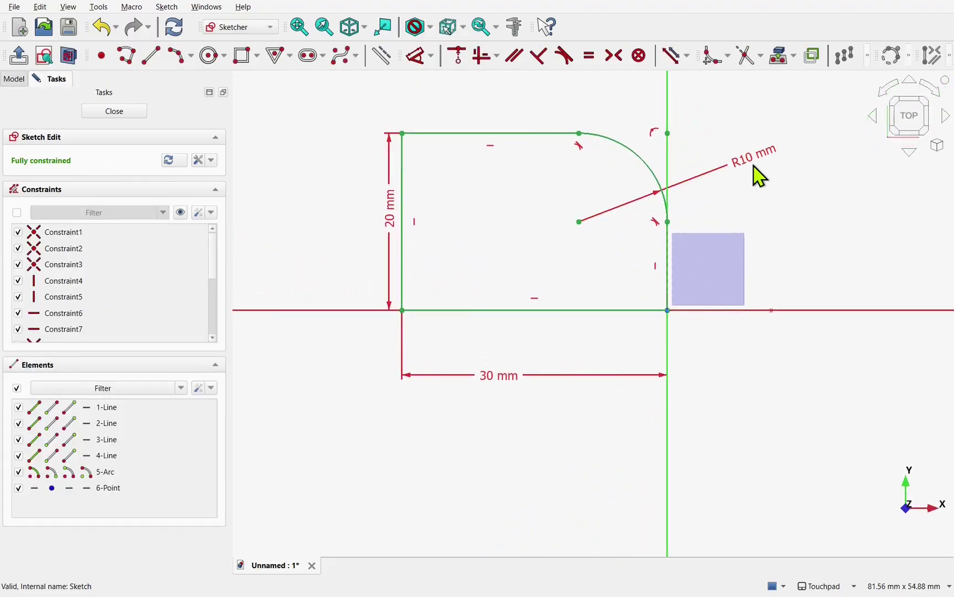
{"action": "double_click", "coordinate": [751, 166]}
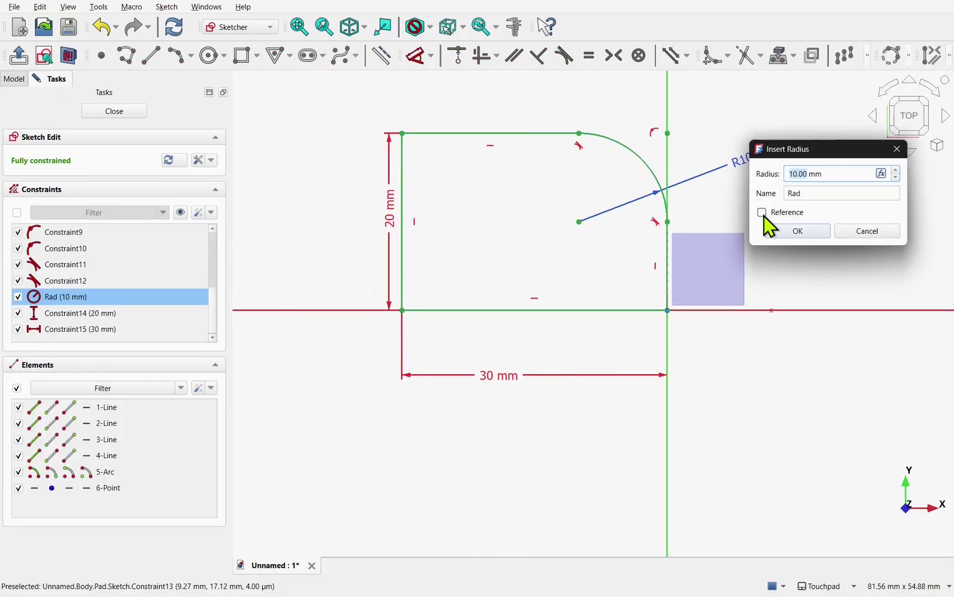
{"action": "type", "text": "5"}
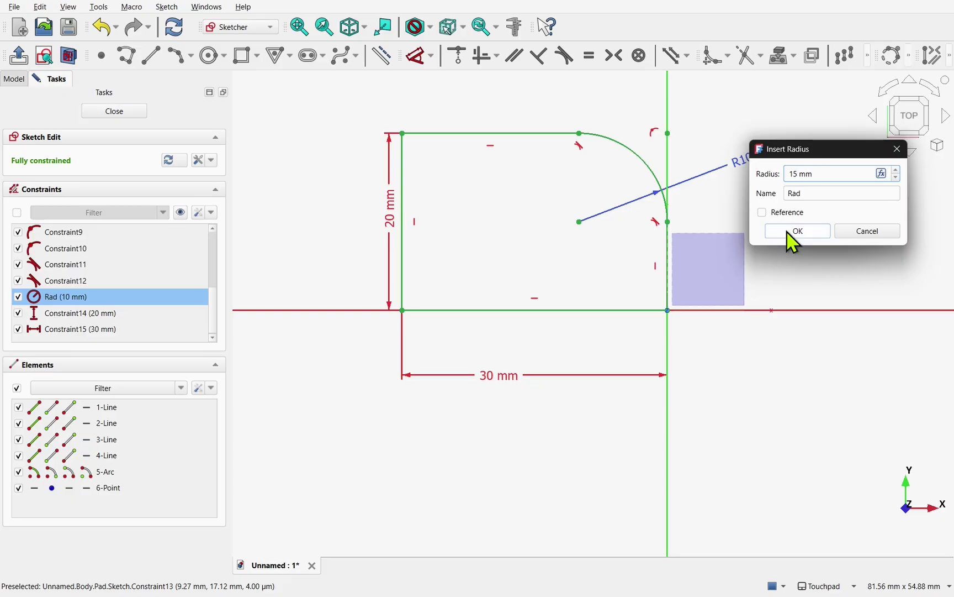
{"action": "left_click", "coordinate": [795, 230]}
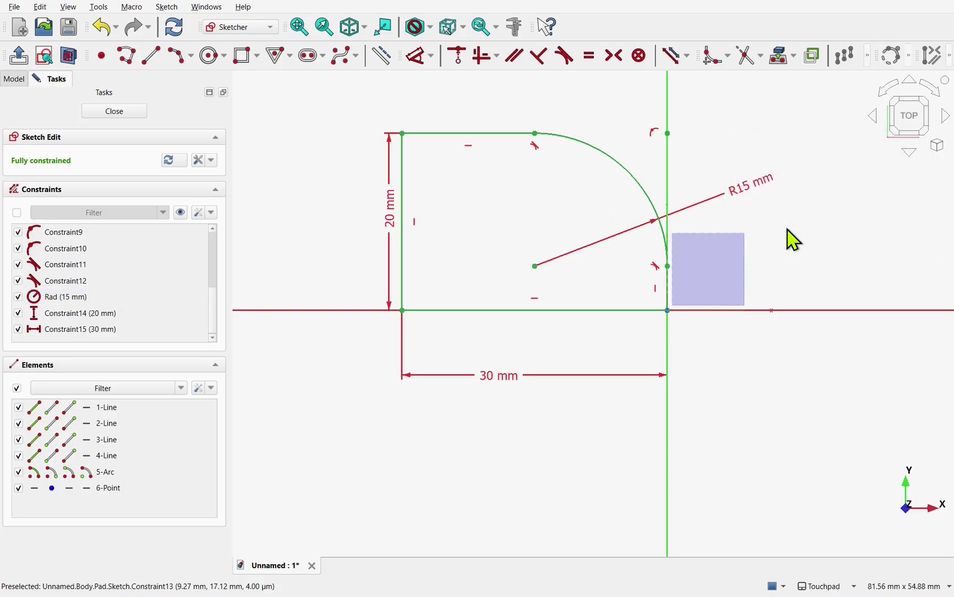
{"action": "left_click", "coordinate": [116, 112]}
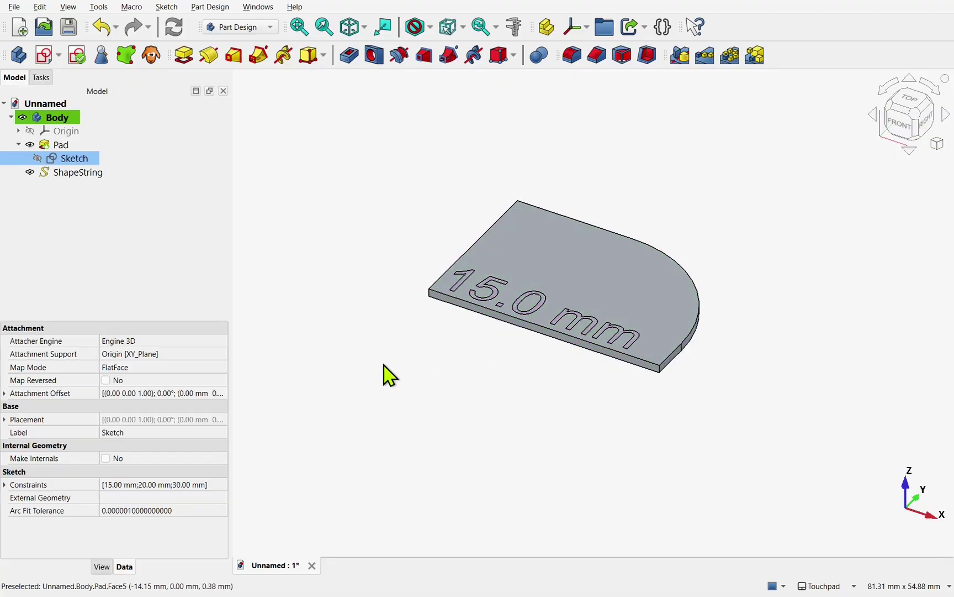
{"action": "left_click", "coordinate": [77, 172]}
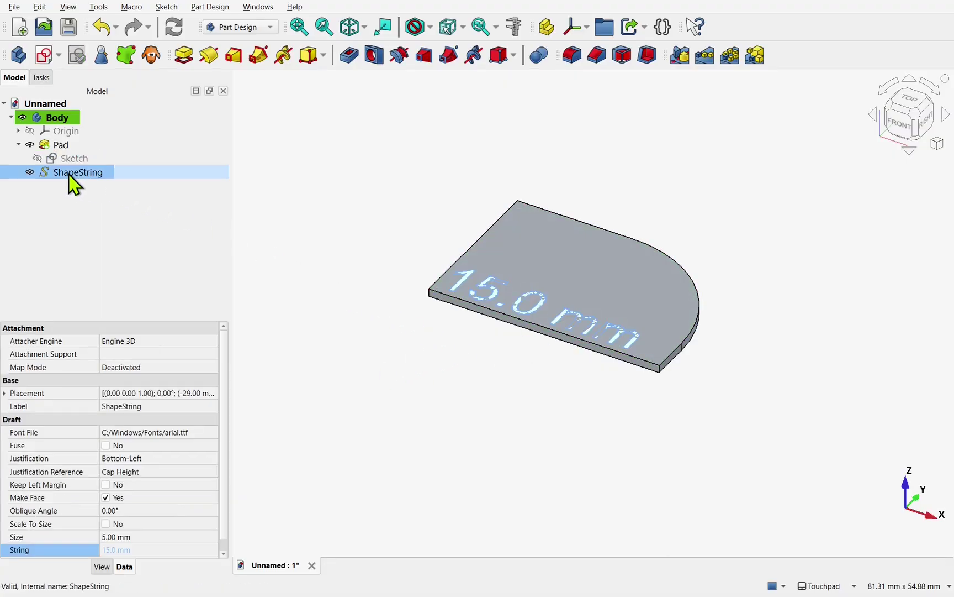
{"action": "left_click", "coordinate": [185, 59]}
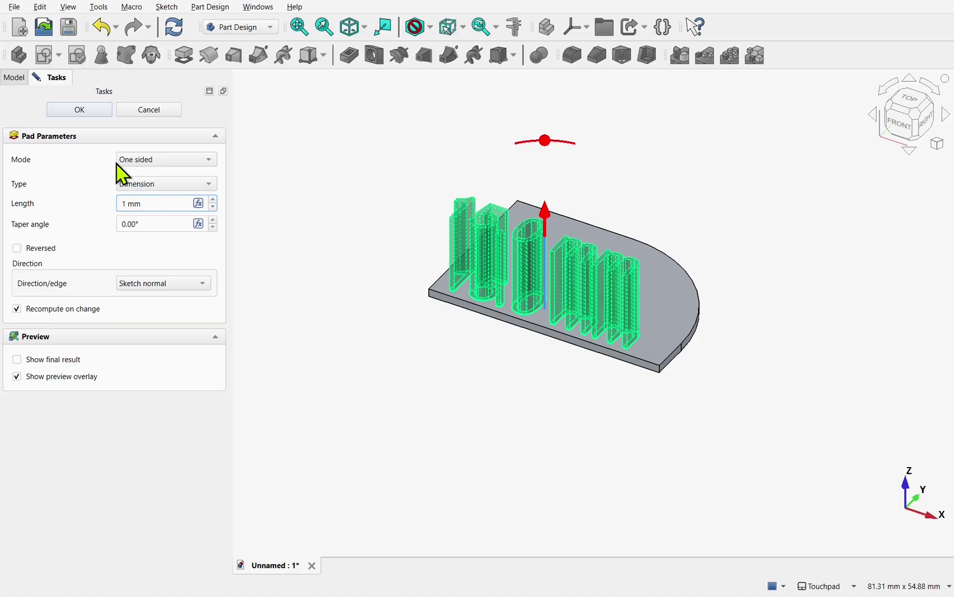
Pad the 15.0 mm lettering 1 mm and save the document as rad.FCStd
{"action": "left_click", "coordinate": [83, 115]}
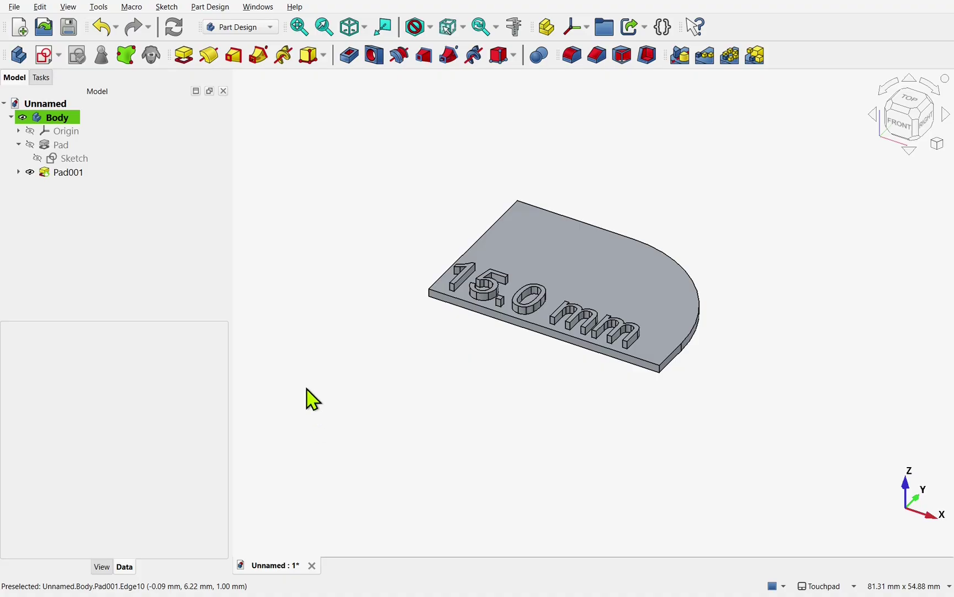
{"action": "left_click", "coordinate": [15, 7]}
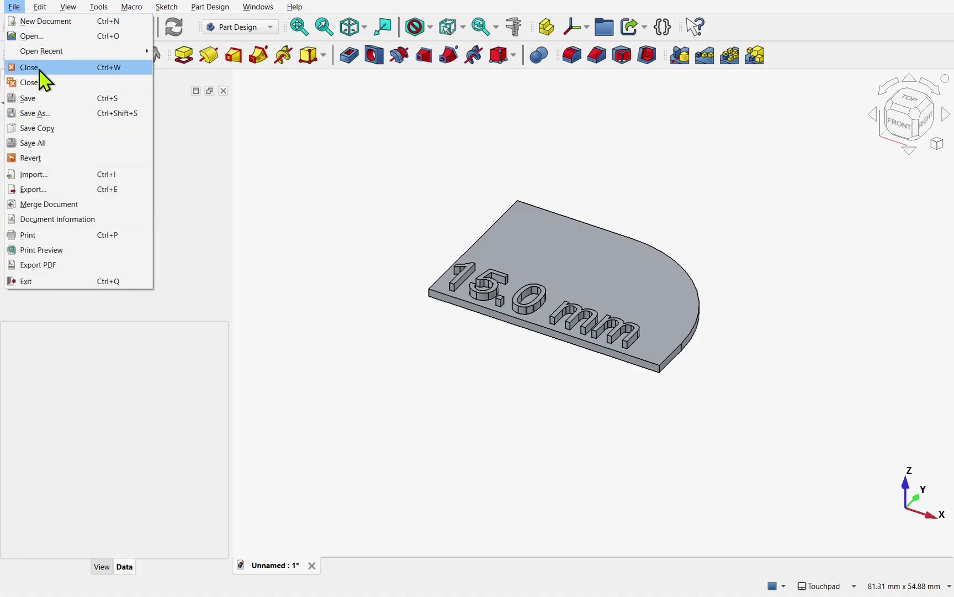
{"action": "left_click", "coordinate": [39, 128]}
{"action": "left_click", "coordinate": [120, 510]}
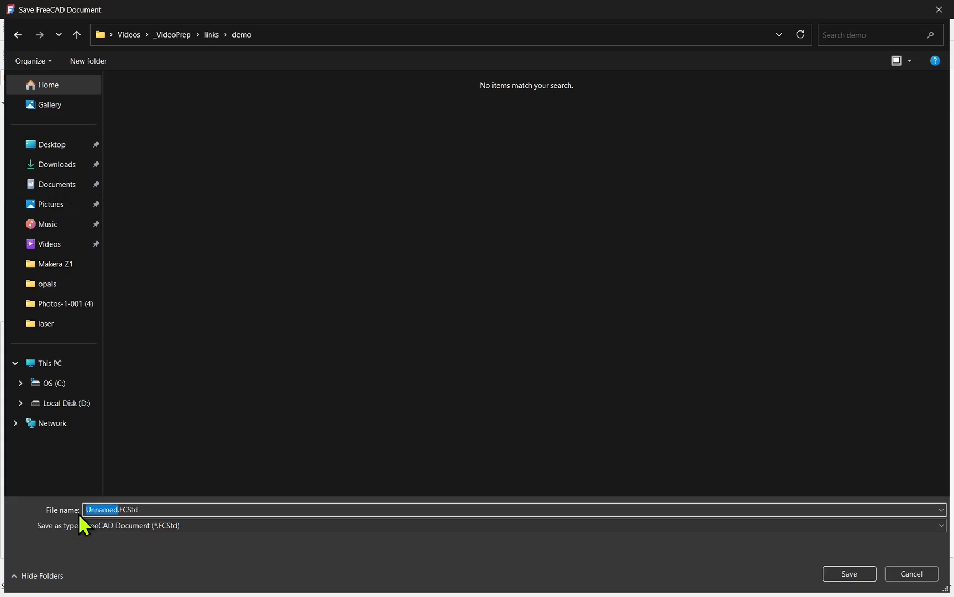
{"action": "left_click", "coordinate": [850, 574]}
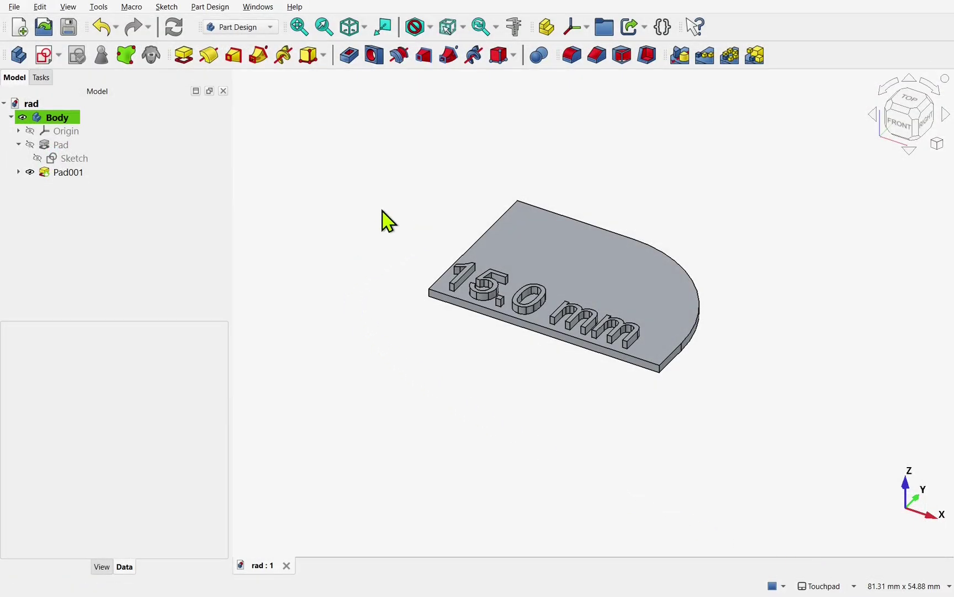
Add a new spreadsheet from the Spreadsheet workbench and open it
{"action": "left_click", "coordinate": [241, 26]}
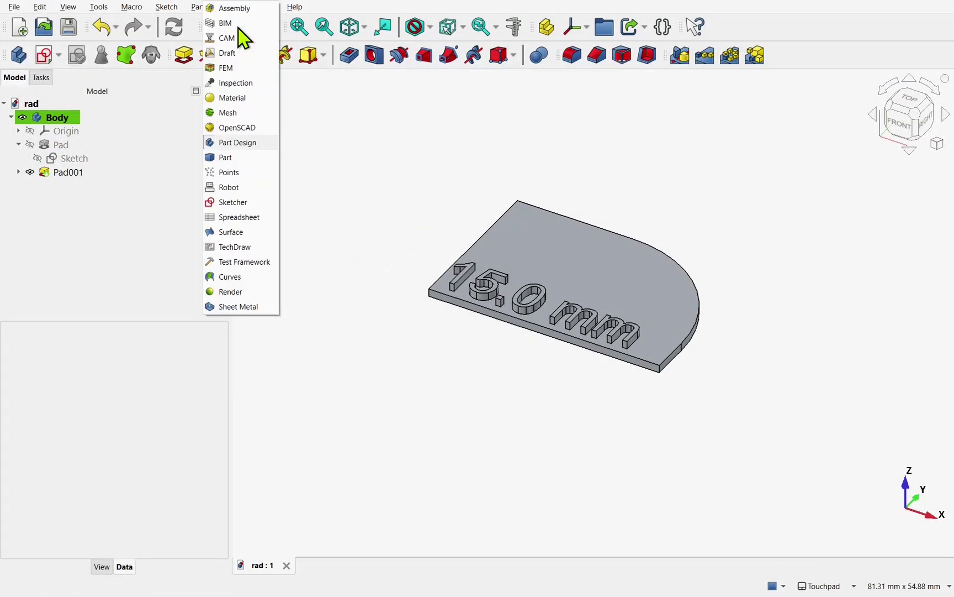
{"action": "left_click", "coordinate": [238, 217]}
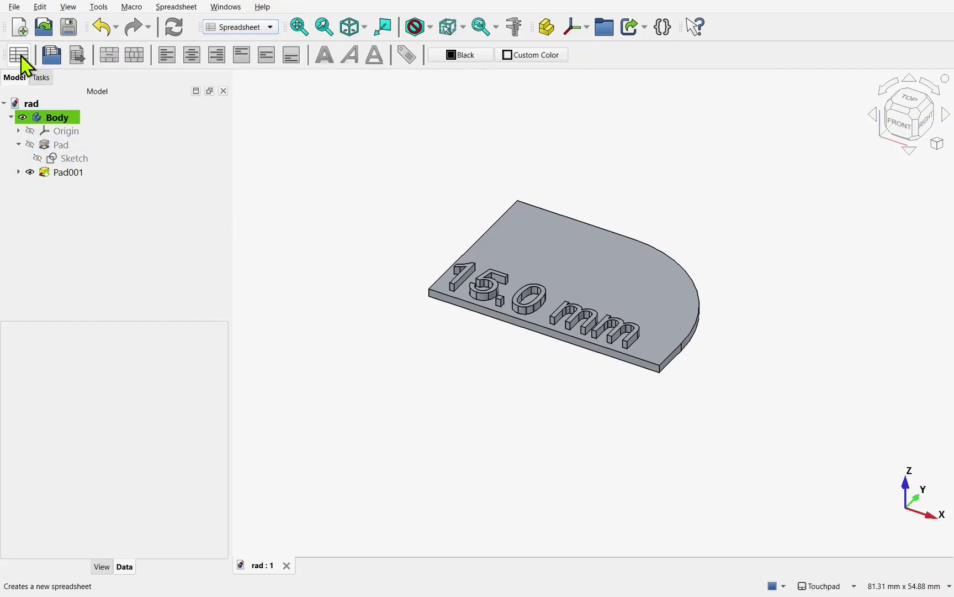
{"action": "left_click", "coordinate": [170, 8]}
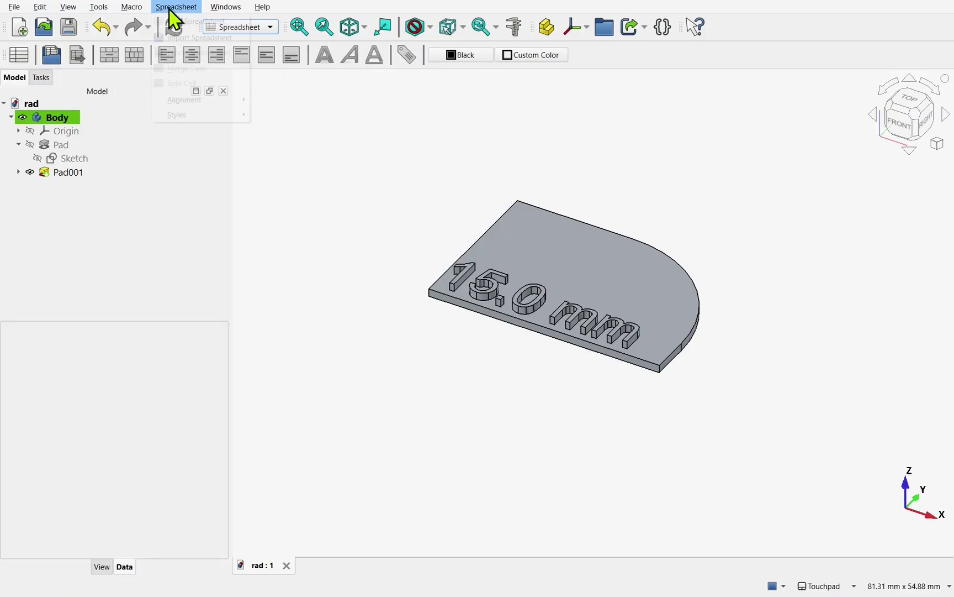
{"action": "left_click", "coordinate": [185, 22]}
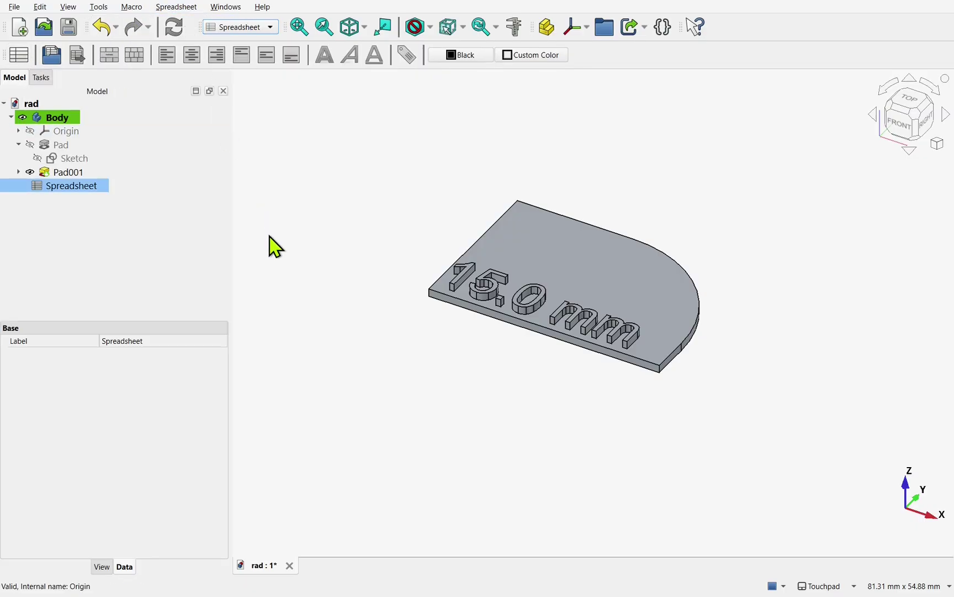
{"action": "double_click", "coordinate": [82, 188]}
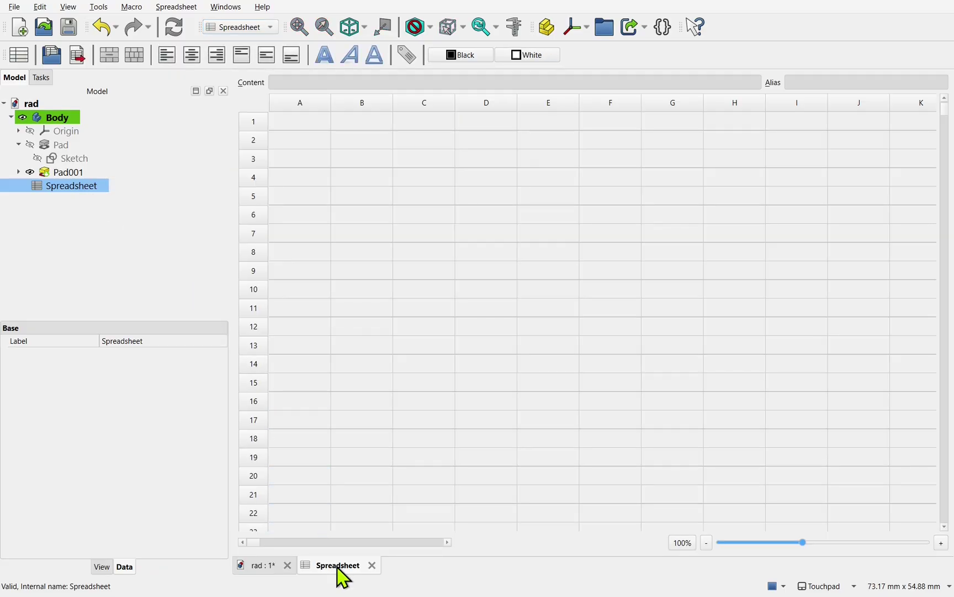
Enter 'radius 5' / 5 in row 2 and 'radius 10' / 10 in row 3
{"action": "left_click", "coordinate": [303, 142]}
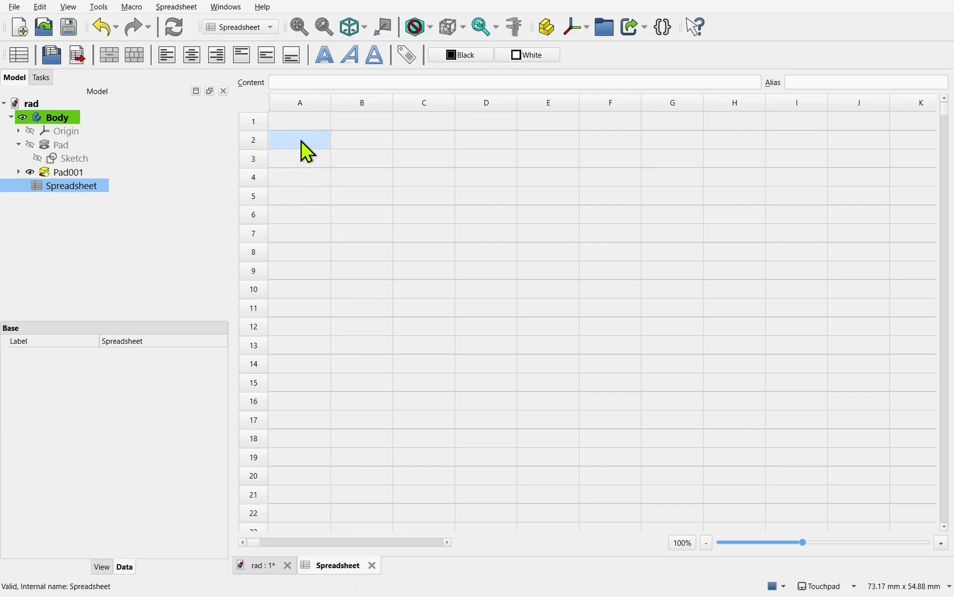
{"action": "left_click", "coordinate": [302, 142]}
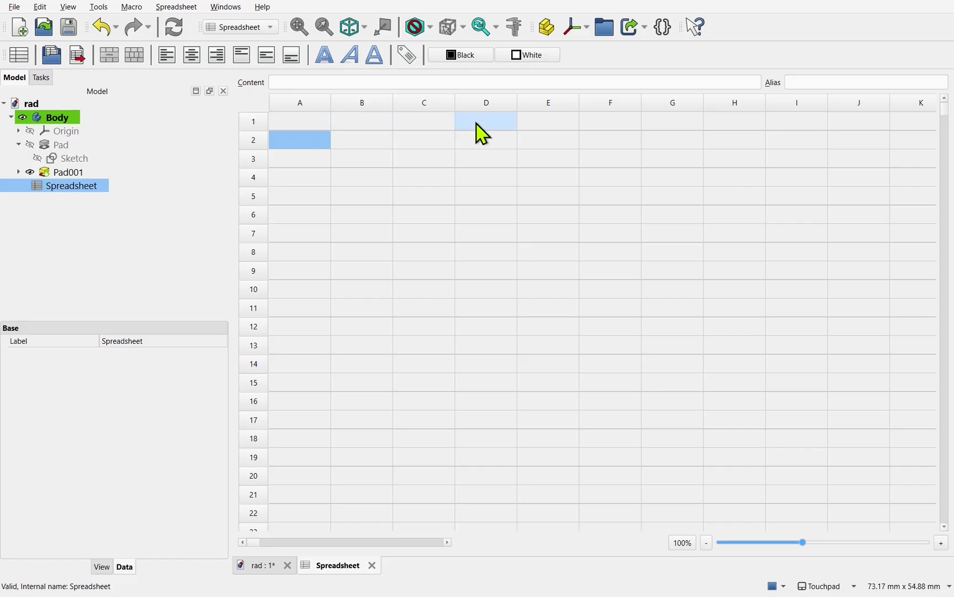
{"action": "double_click", "coordinate": [305, 141]}
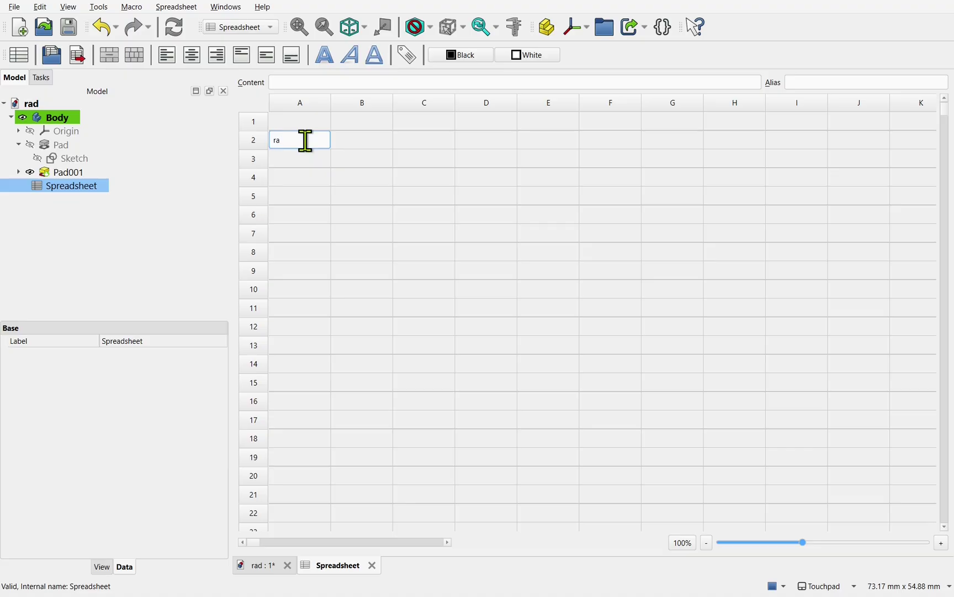
{"action": "type", "text": "radius 5"}
{"action": "key", "text": "Tab"}
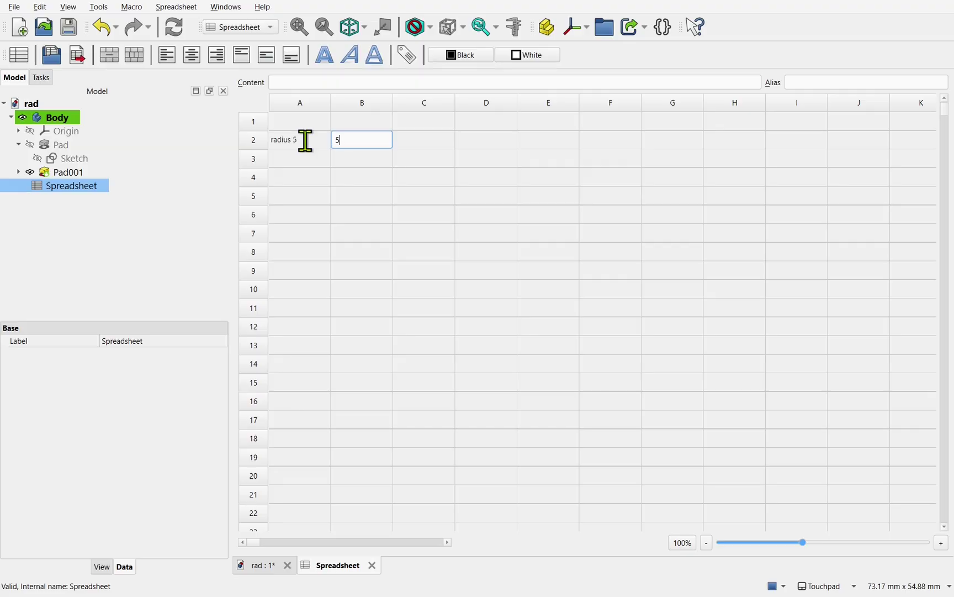
{"action": "type", "text": "5"}
{"action": "key", "text": "Return"}
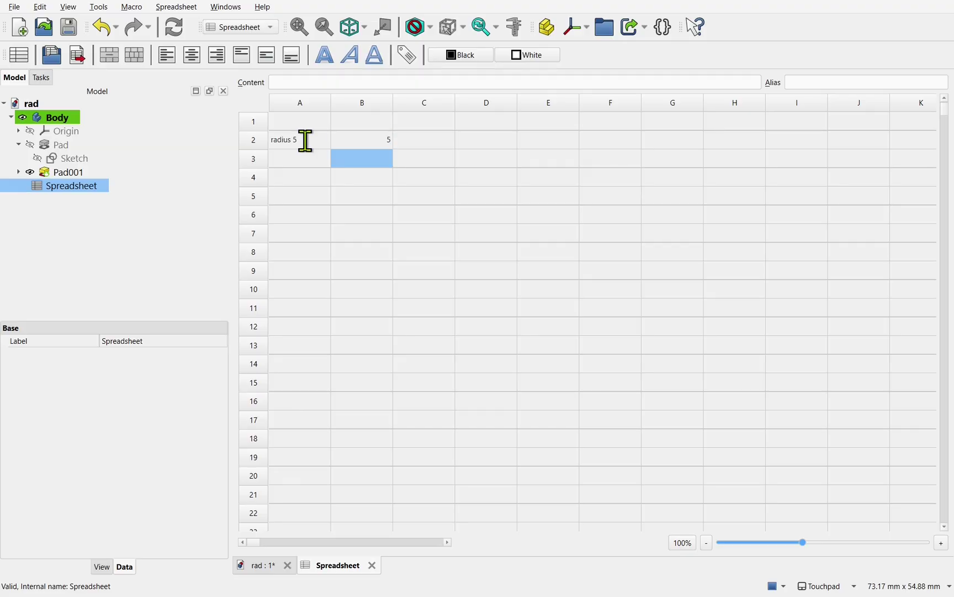
{"action": "key", "text": "Left"}
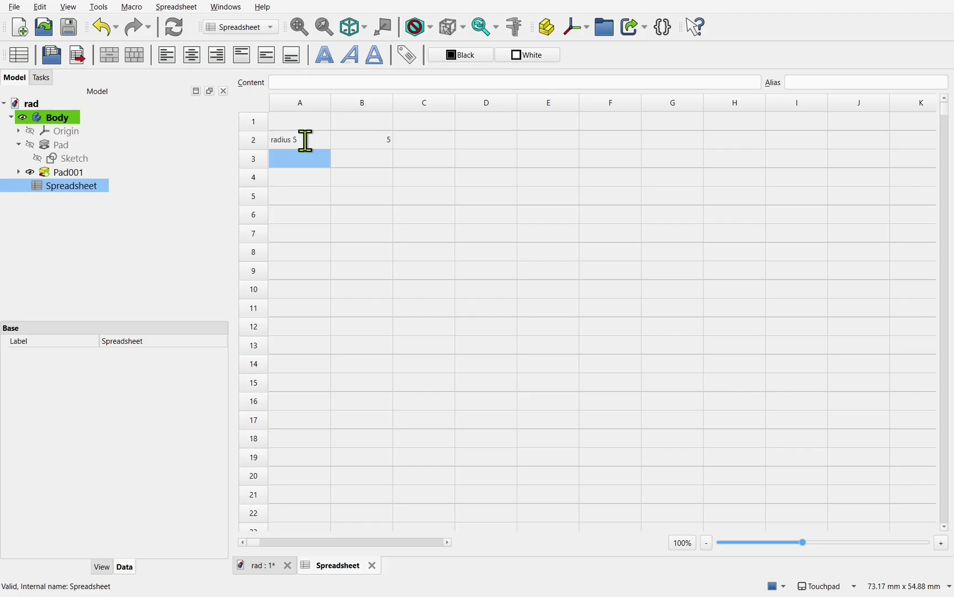
{"action": "key", "text": "F2"}
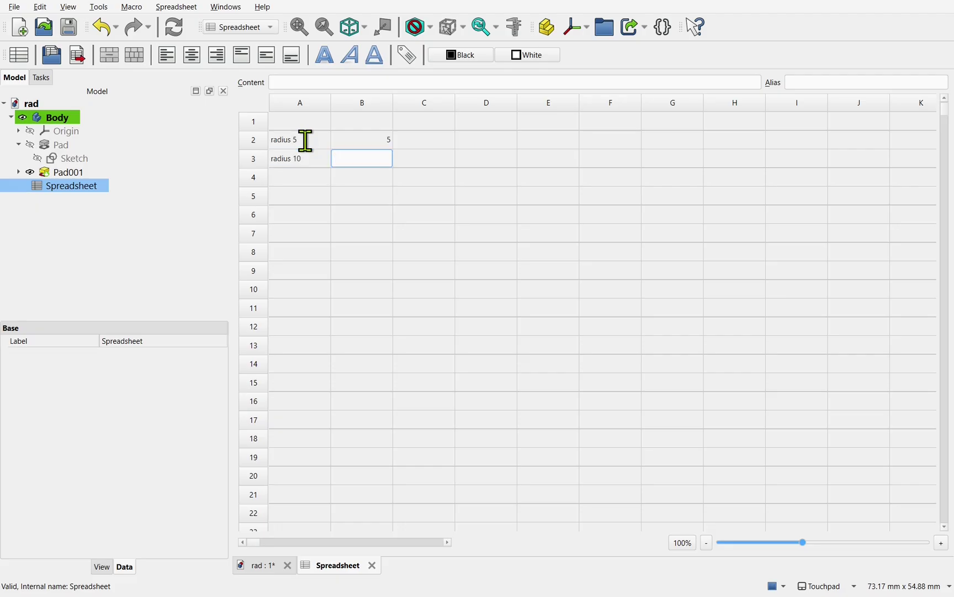
{"action": "key", "text": "Return"}
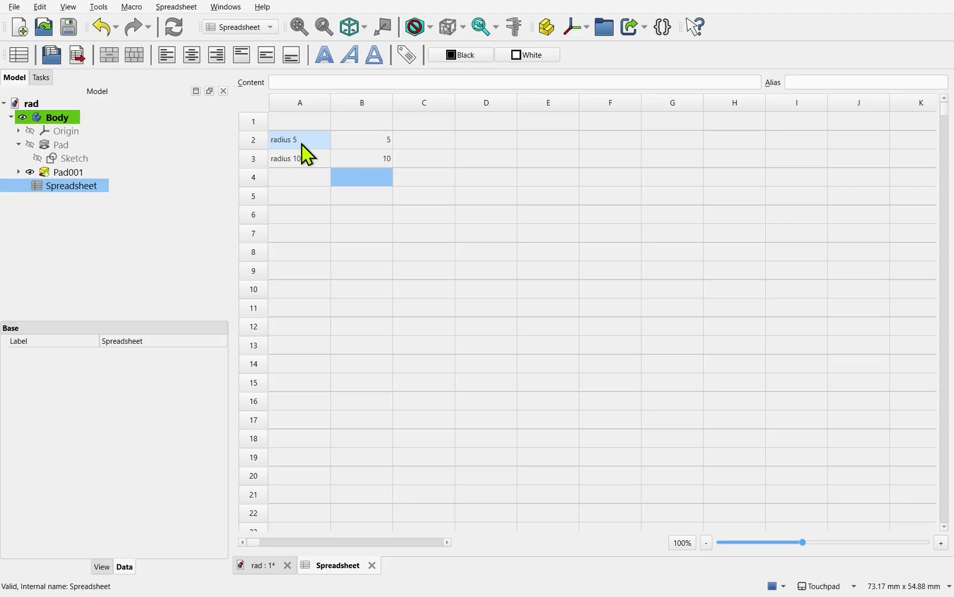
Make cells A1:B1 a configuration table driving Body.Radius in group Config
{"action": "left_click_drag", "start_coordinate": [298, 126], "coordinate": [362, 127]}
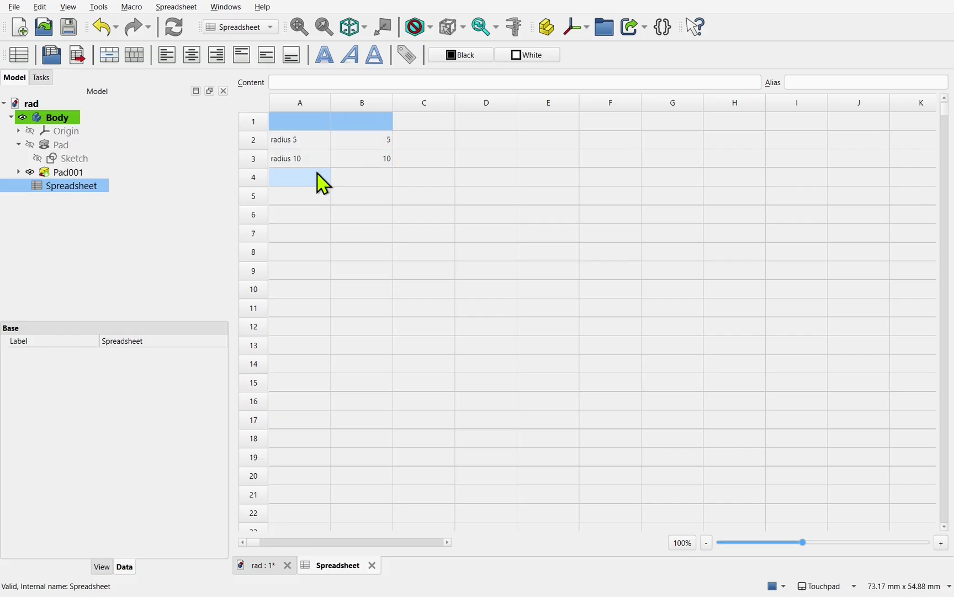
{"action": "right_click", "coordinate": [295, 122]}
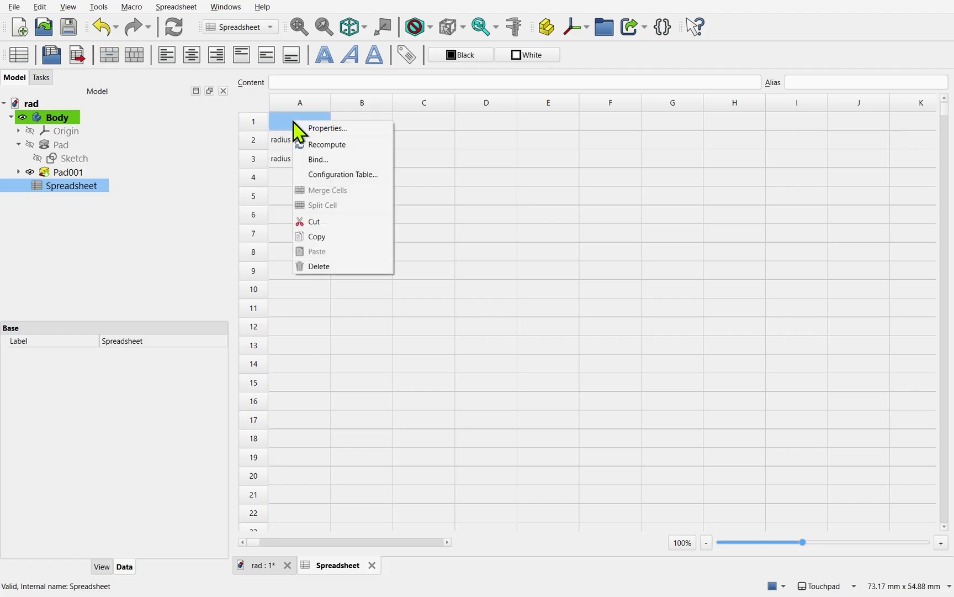
{"action": "left_click", "coordinate": [357, 176]}
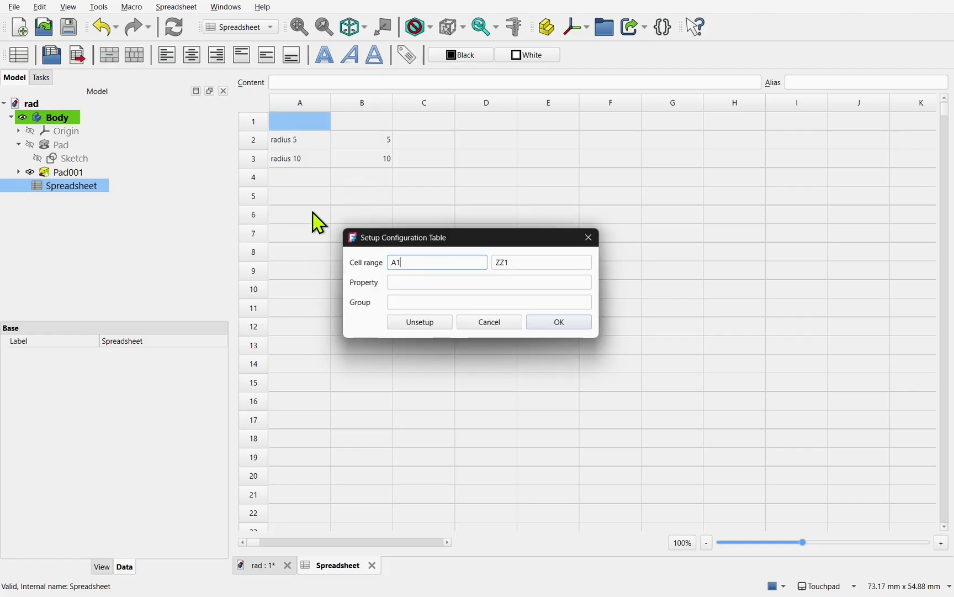
{"action": "mouse_move", "coordinate": [417, 263]}
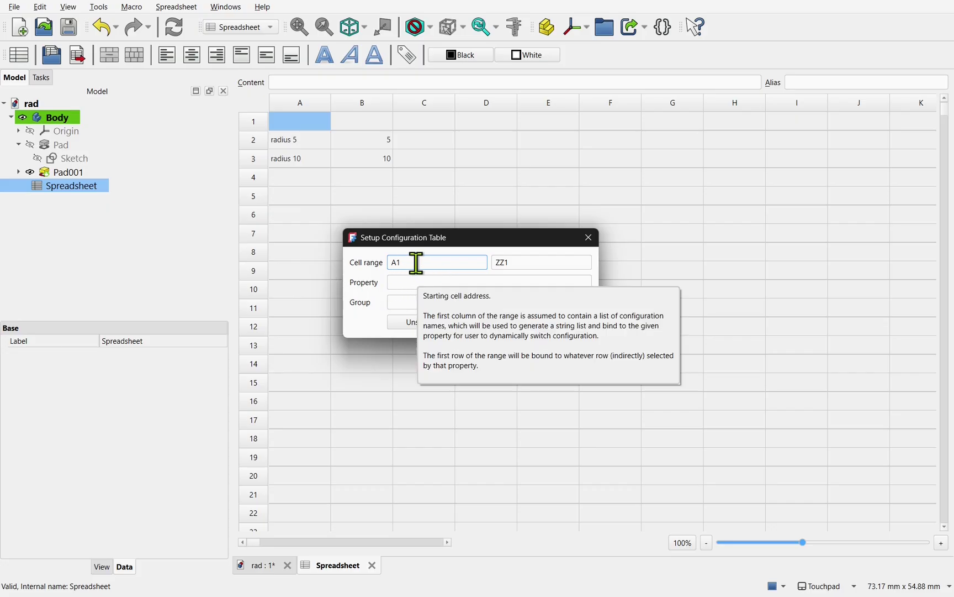
{"action": "left_click", "coordinate": [423, 283]}
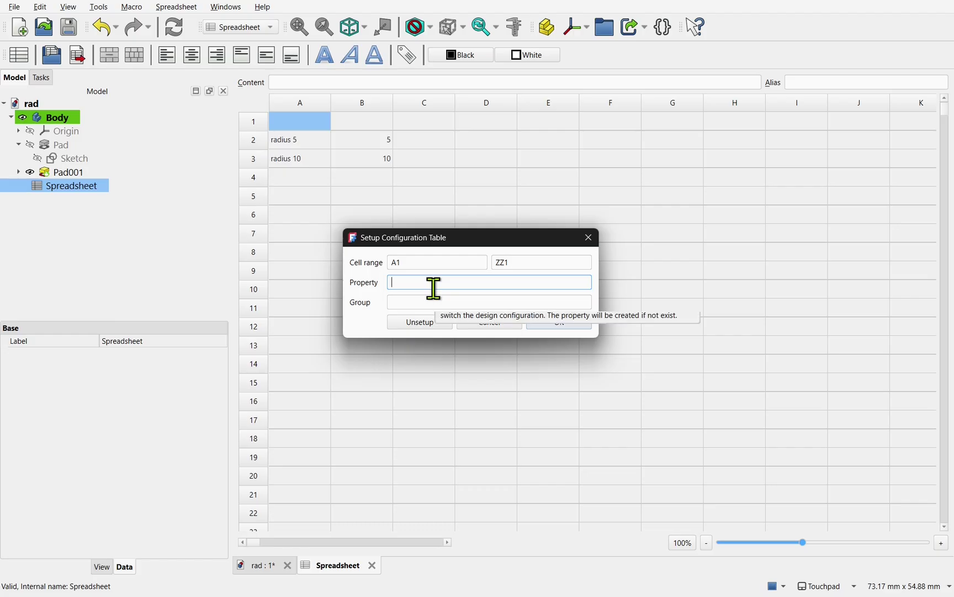
{"action": "type", "text": "B"}
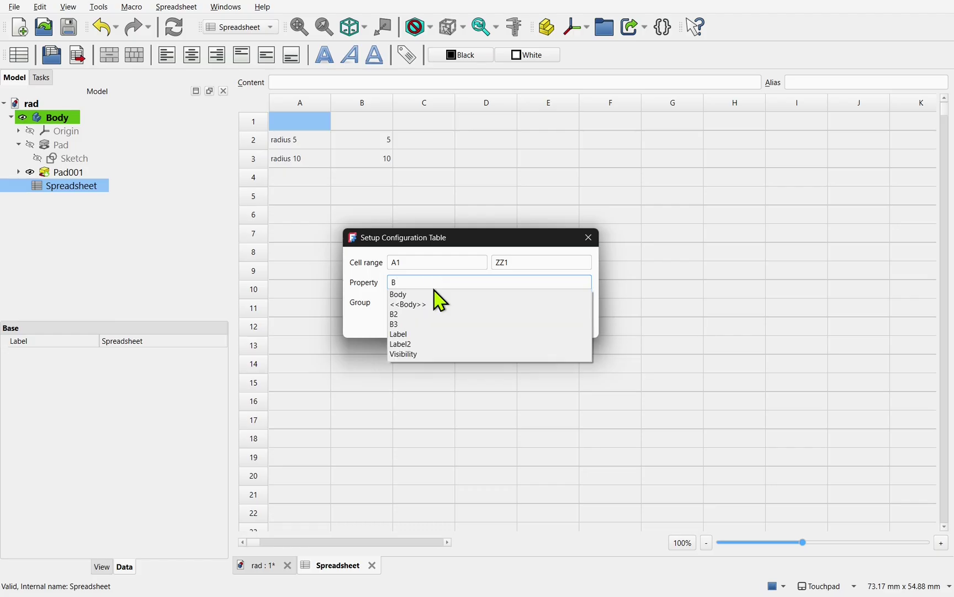
{"action": "left_click", "coordinate": [435, 292]}
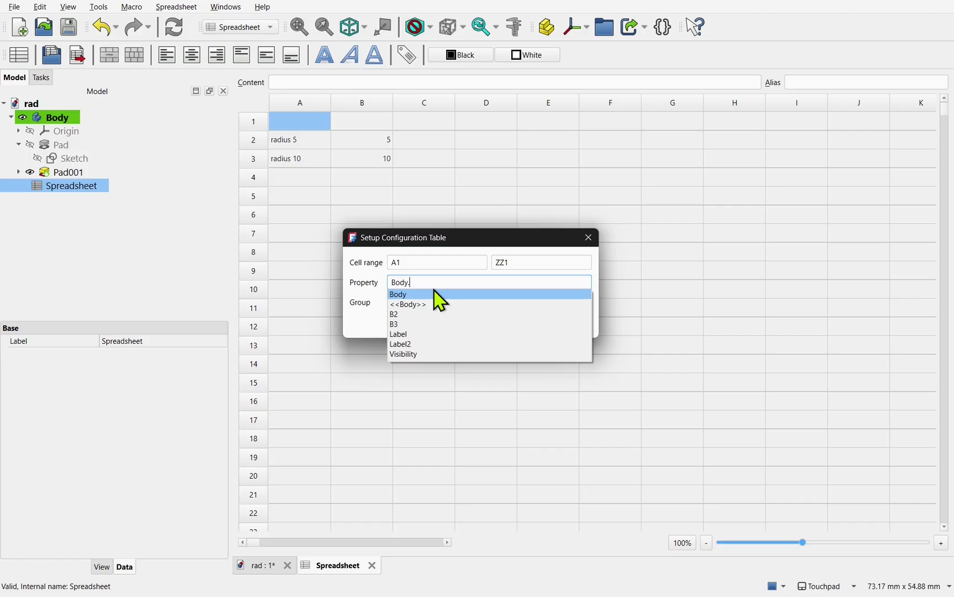
{"action": "type", "text": "Radius"}
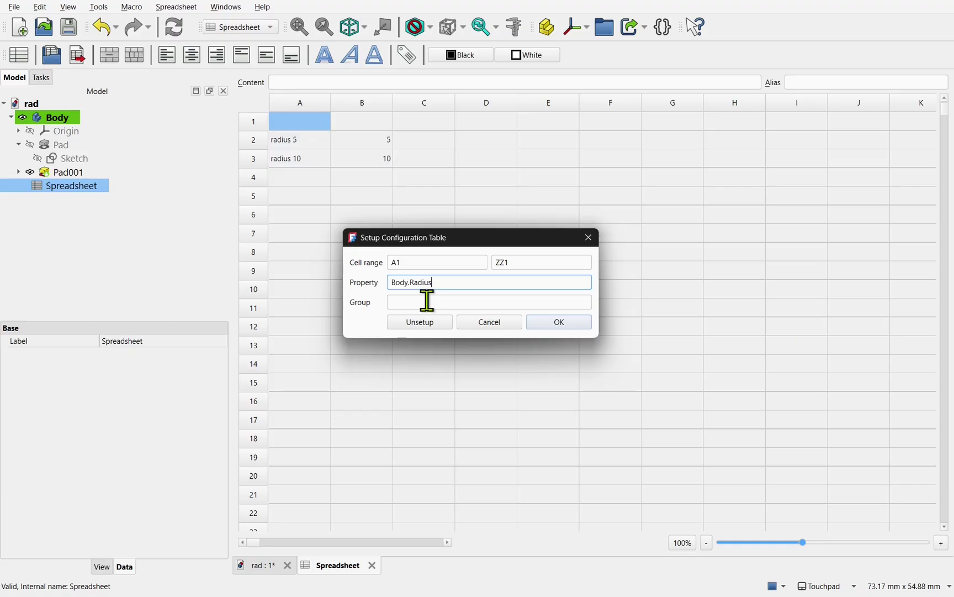
{"action": "left_click", "coordinate": [426, 301]}
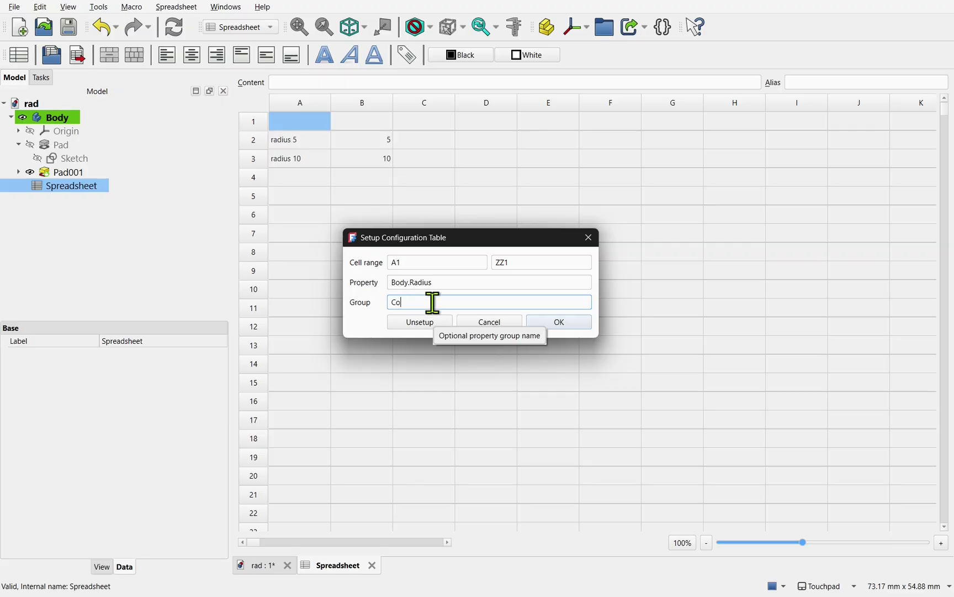
{"action": "left_click", "coordinate": [560, 324]}
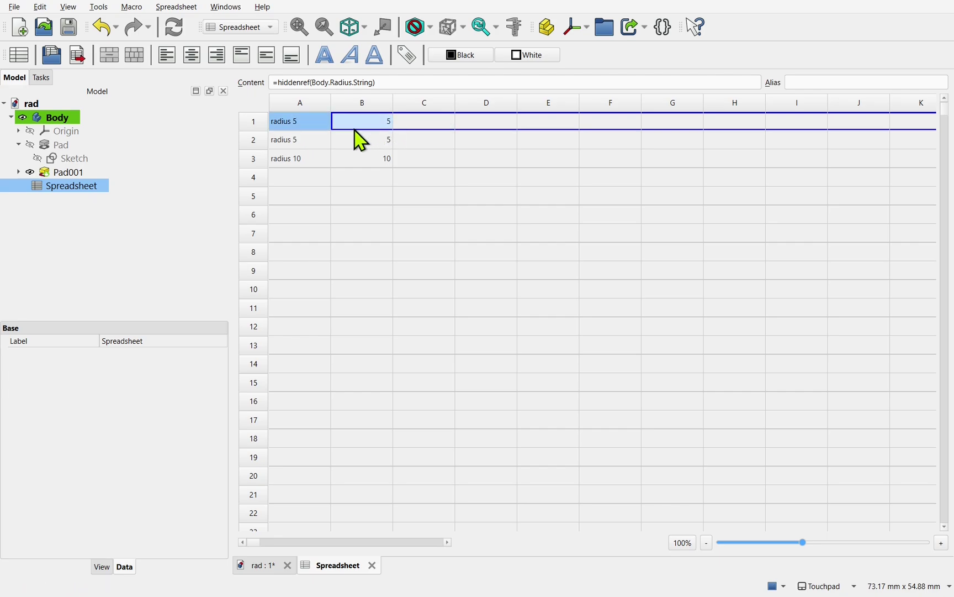
Set the Body's Radius configuration to radius 10
{"action": "left_click", "coordinate": [54, 123]}
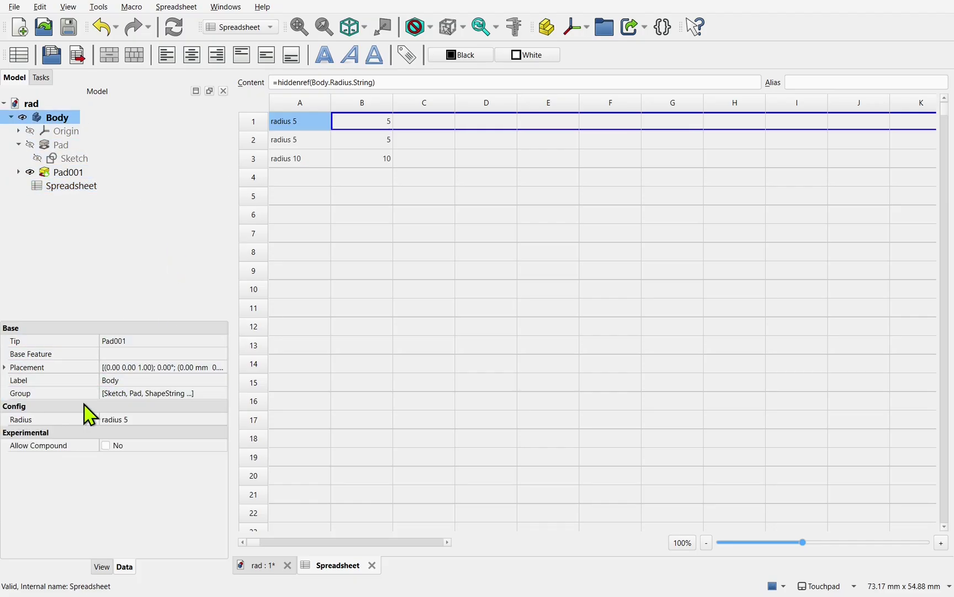
{"action": "left_click", "coordinate": [117, 419]}
{"action": "left_click", "coordinate": [118, 419]}
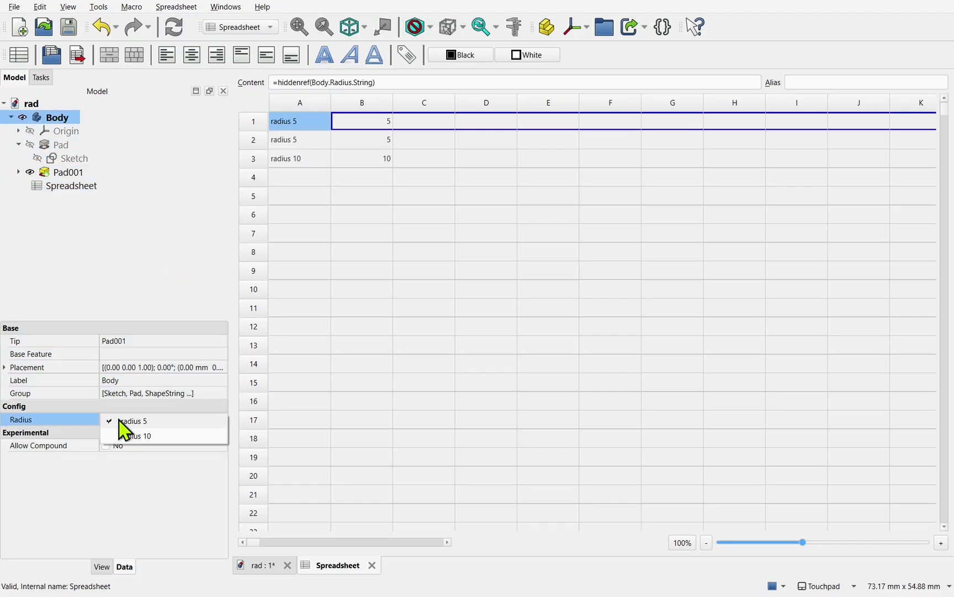
{"action": "left_click", "coordinate": [160, 436]}
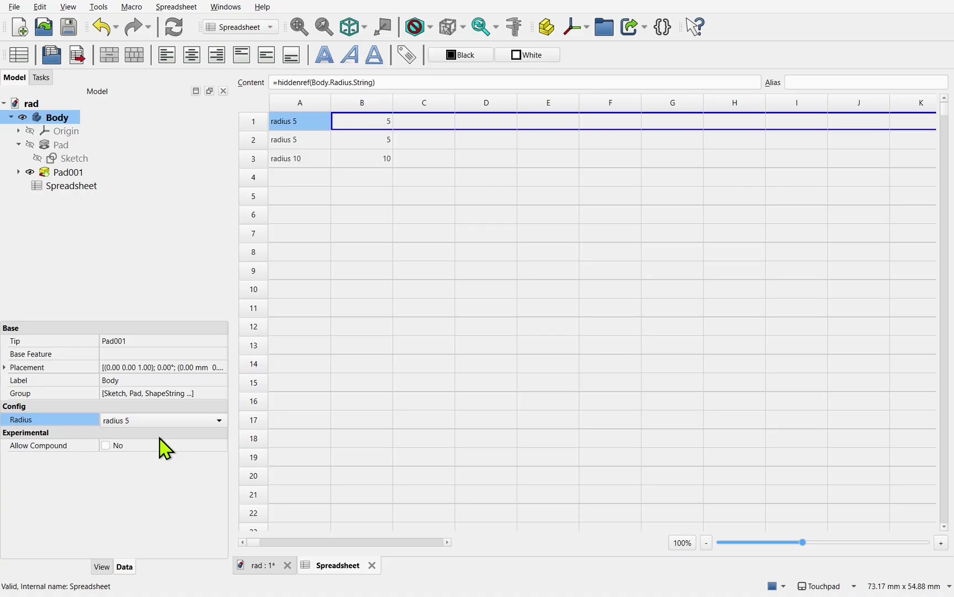
Give cell B1 the alias SSheetRadius
{"action": "left_click", "coordinate": [380, 124]}
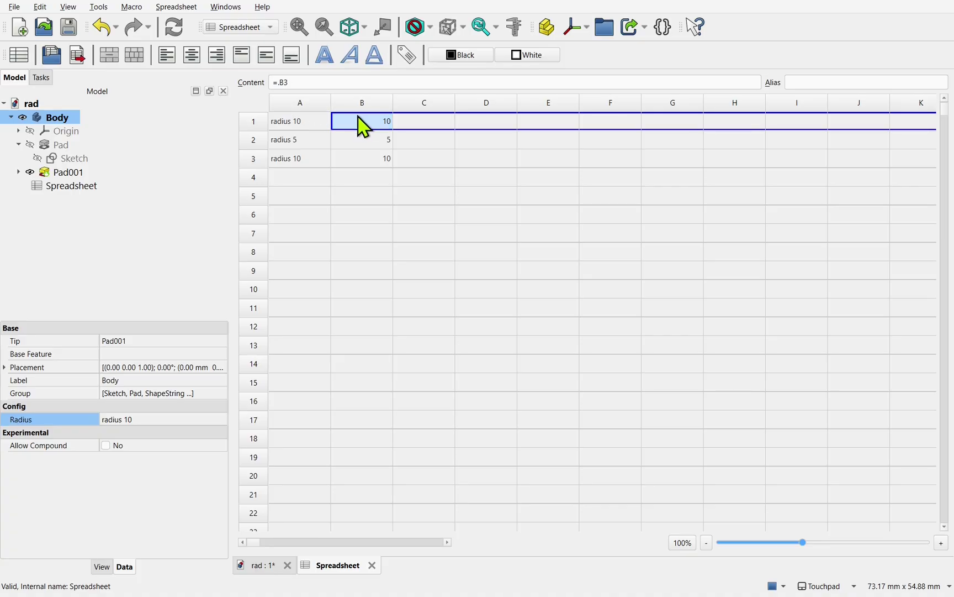
{"action": "left_click", "coordinate": [813, 83]}
{"action": "type", "text": "SSheetRadius"}
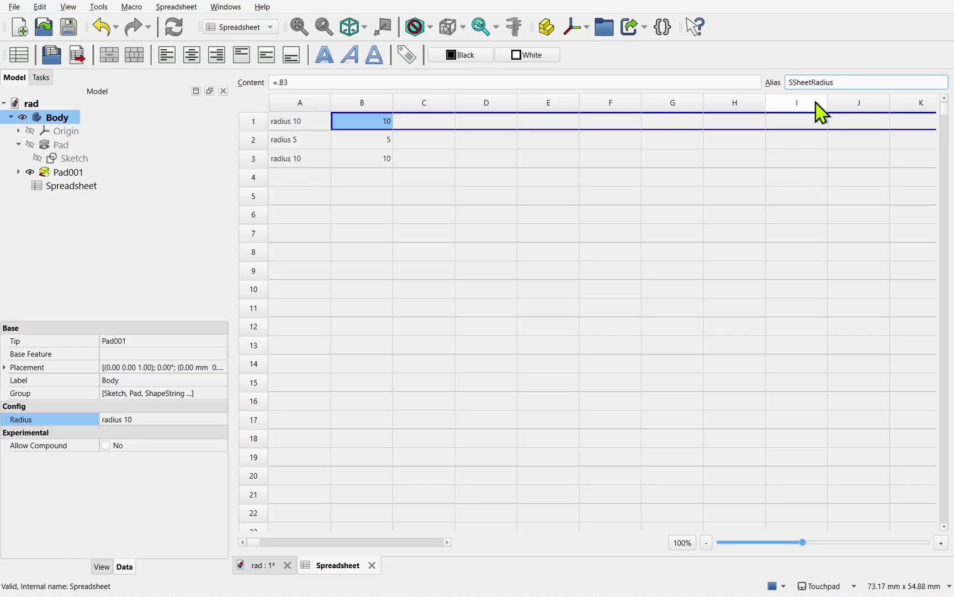
{"action": "left_click", "coordinate": [365, 144]}
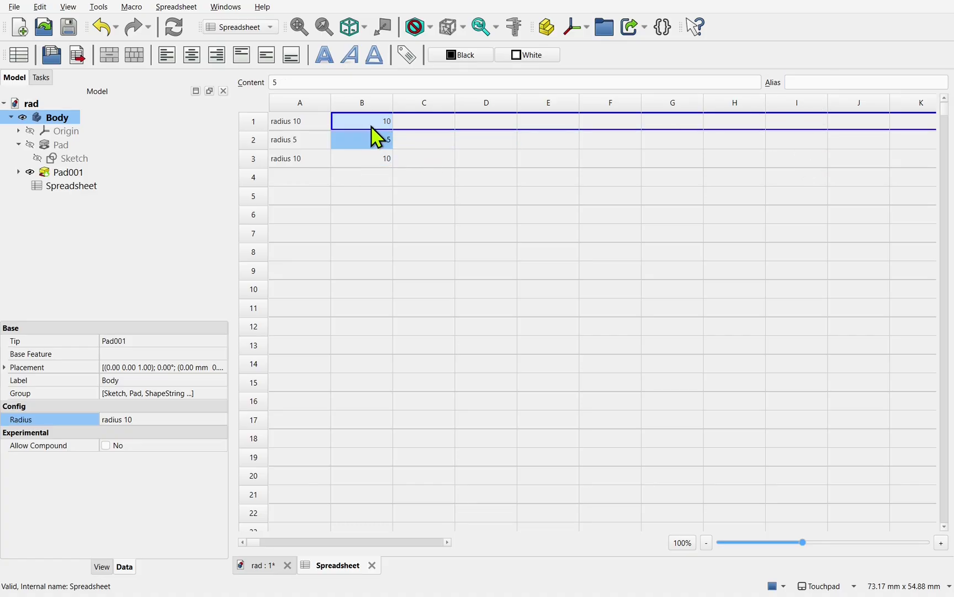
{"action": "left_click", "coordinate": [366, 127]}
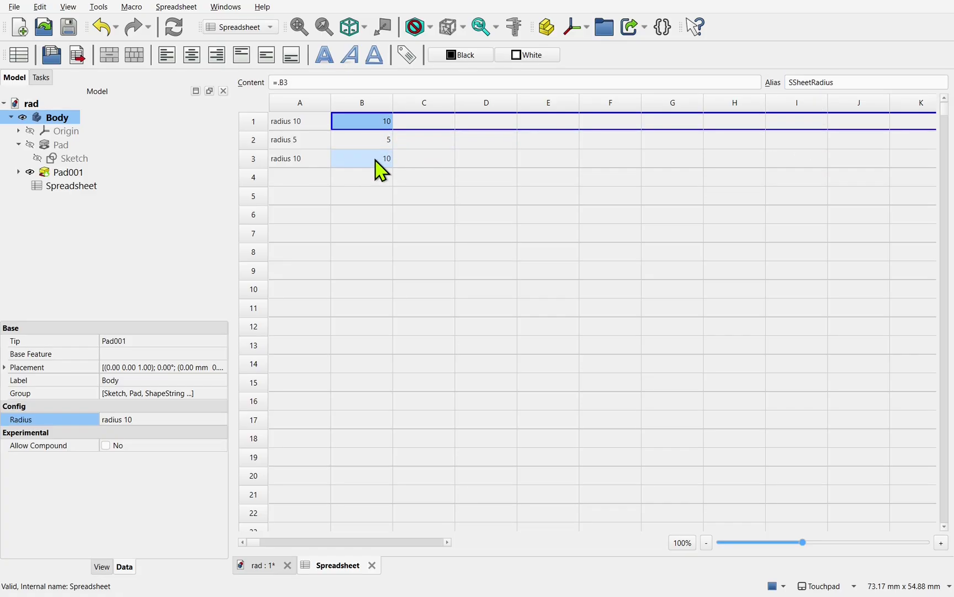
Replace the sketch's 15 mm radius with the expression Spreadsheet.SSheetRadius, giving R10 mm
{"action": "left_click", "coordinate": [78, 163]}
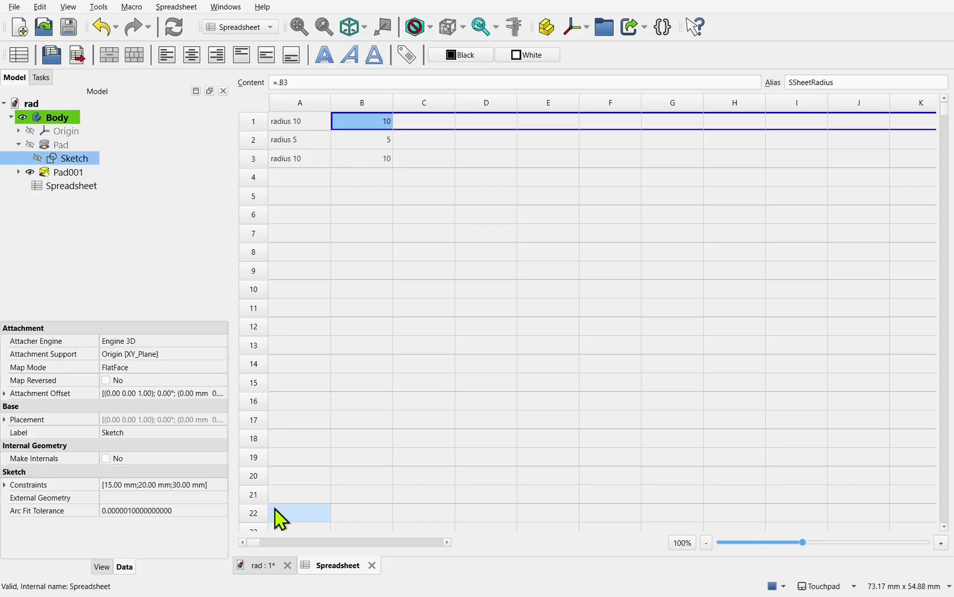
{"action": "left_click", "coordinate": [263, 565]}
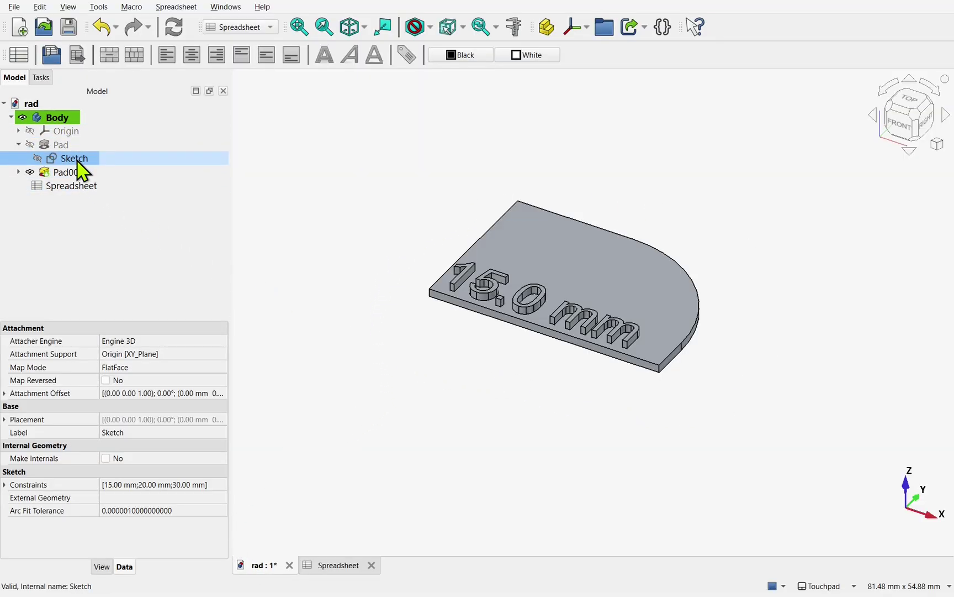
{"action": "double_click", "coordinate": [77, 161]}
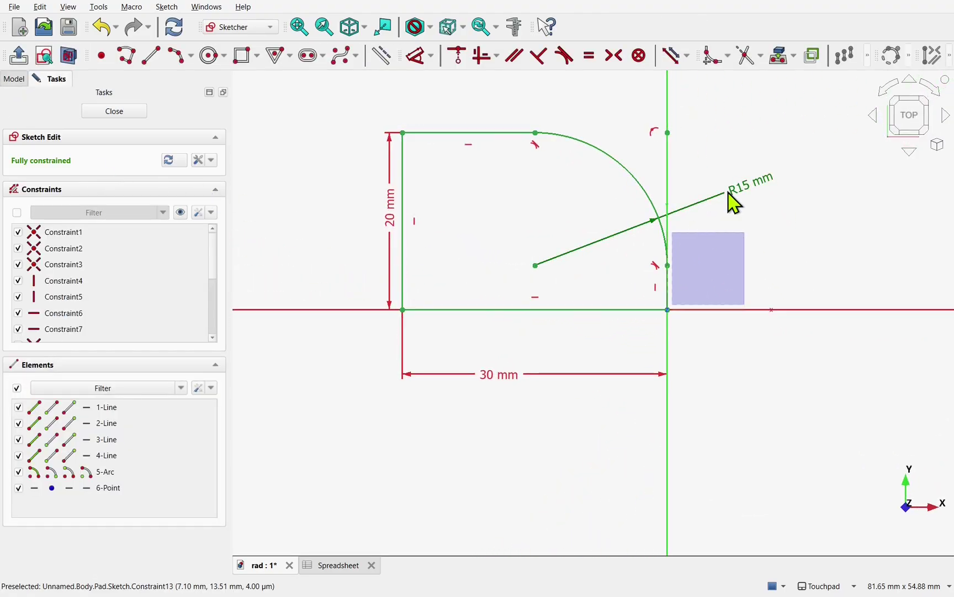
{"action": "double_click", "coordinate": [741, 196]}
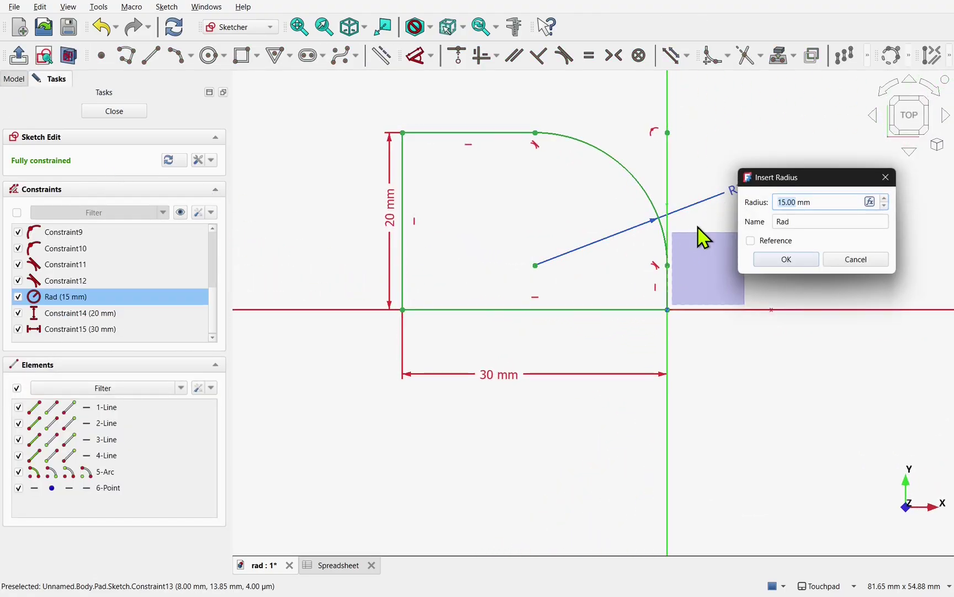
{"action": "left_click", "coordinate": [870, 202]}
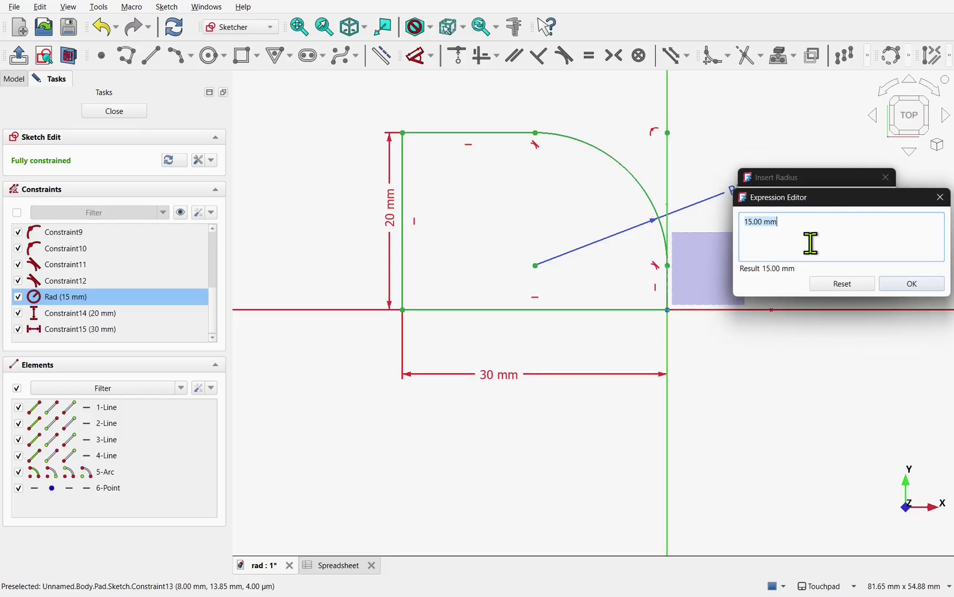
{"action": "key", "text": "BackSpace"}
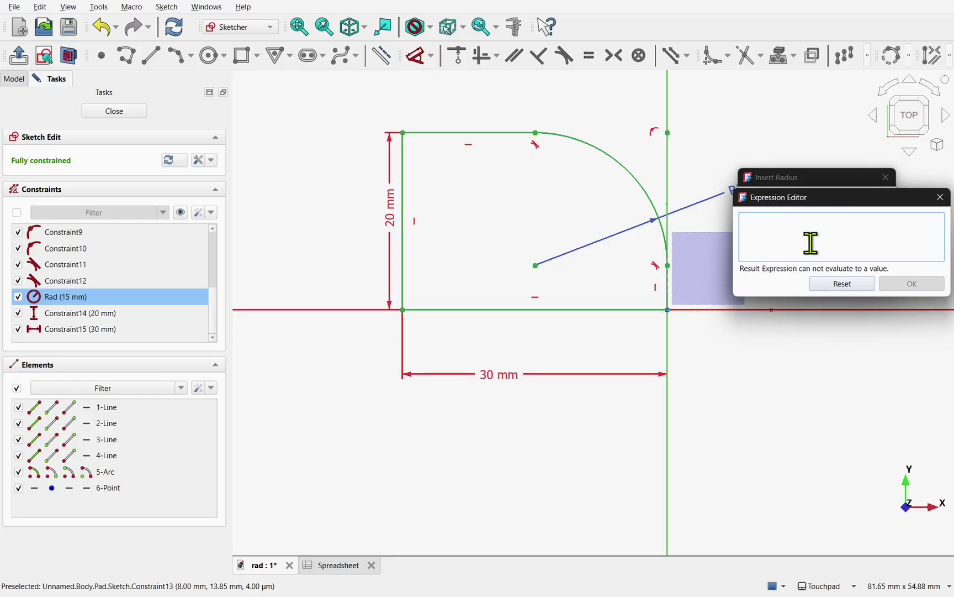
{"action": "type", "text": "Spreadsheet."}
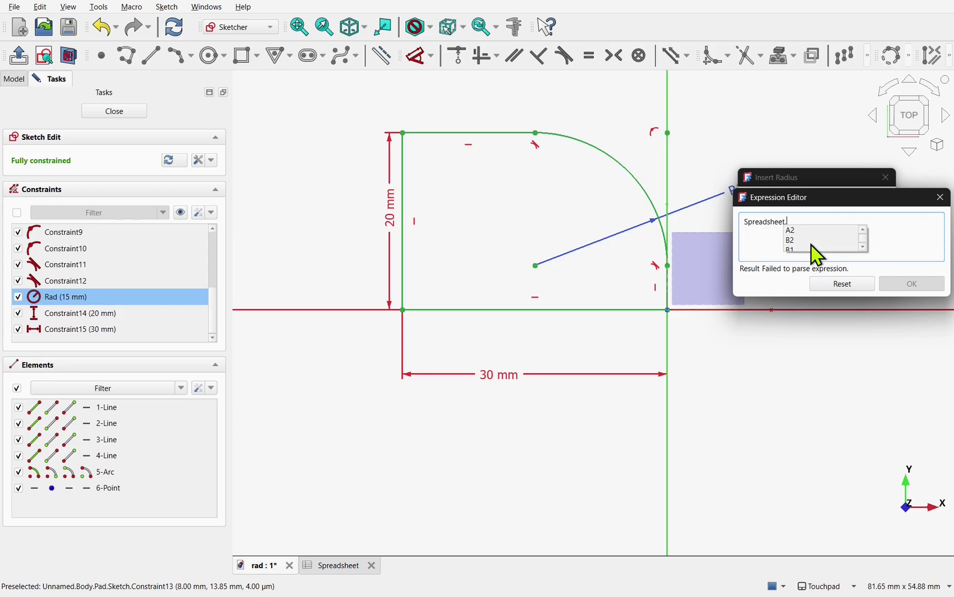
{"action": "type", "text": "SSheetRadius"}
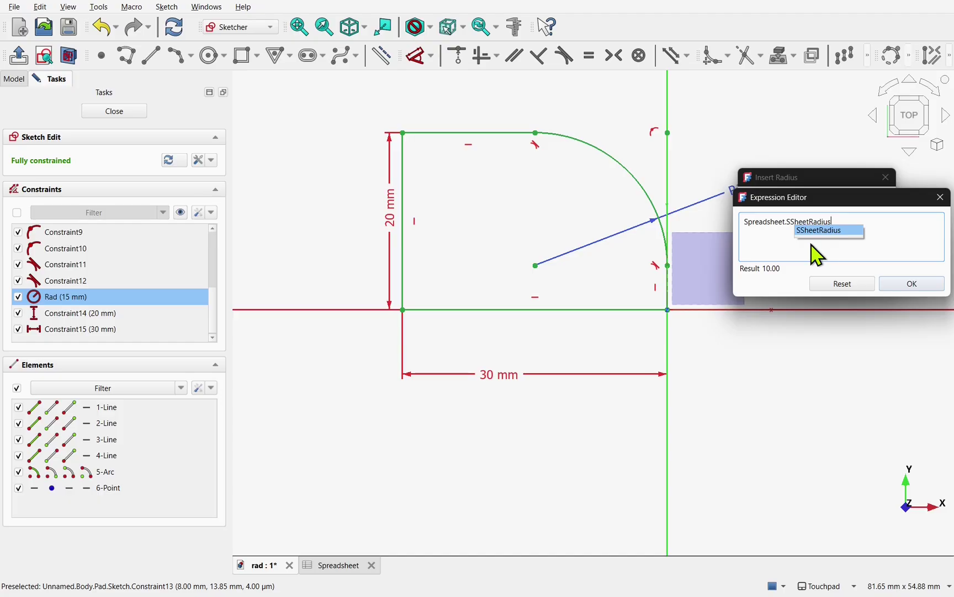
{"action": "left_click", "coordinate": [811, 243]}
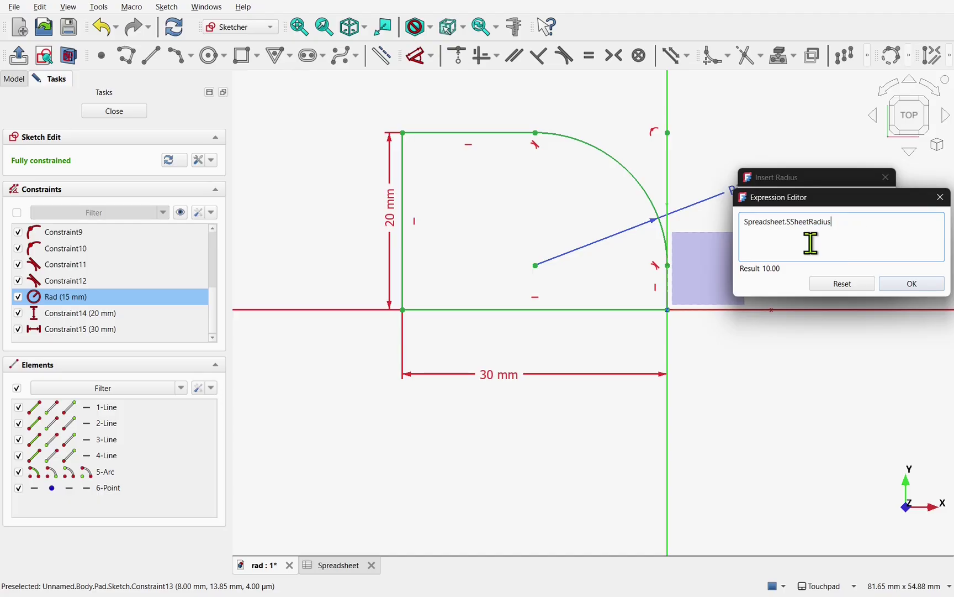
{"action": "left_click", "coordinate": [903, 286]}
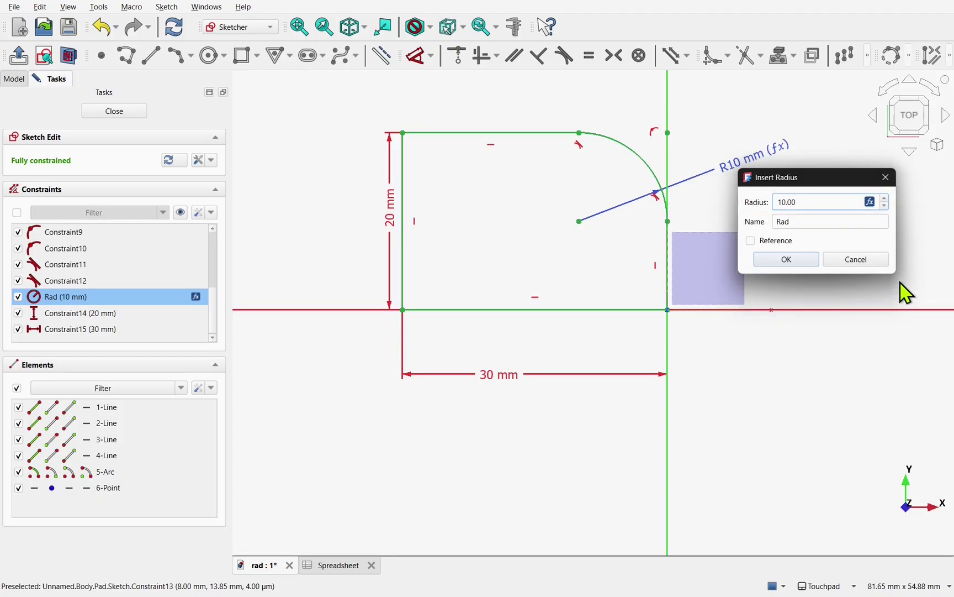
{"action": "left_click", "coordinate": [787, 262]}
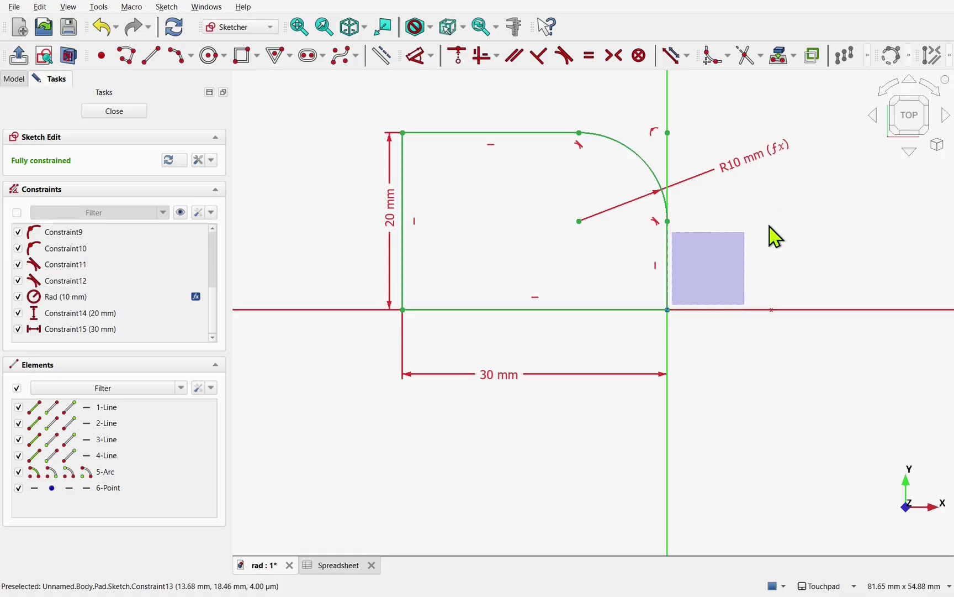
Close the sketch and switch the Body's Radius to radius 5, then back to radius 10
{"action": "left_click", "coordinate": [134, 113]}
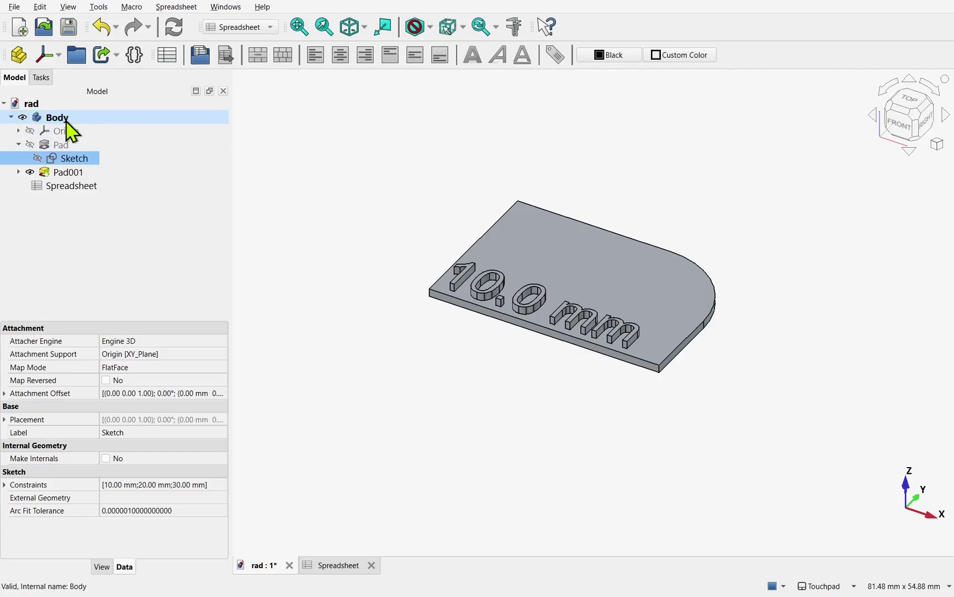
{"action": "left_click", "coordinate": [65, 121]}
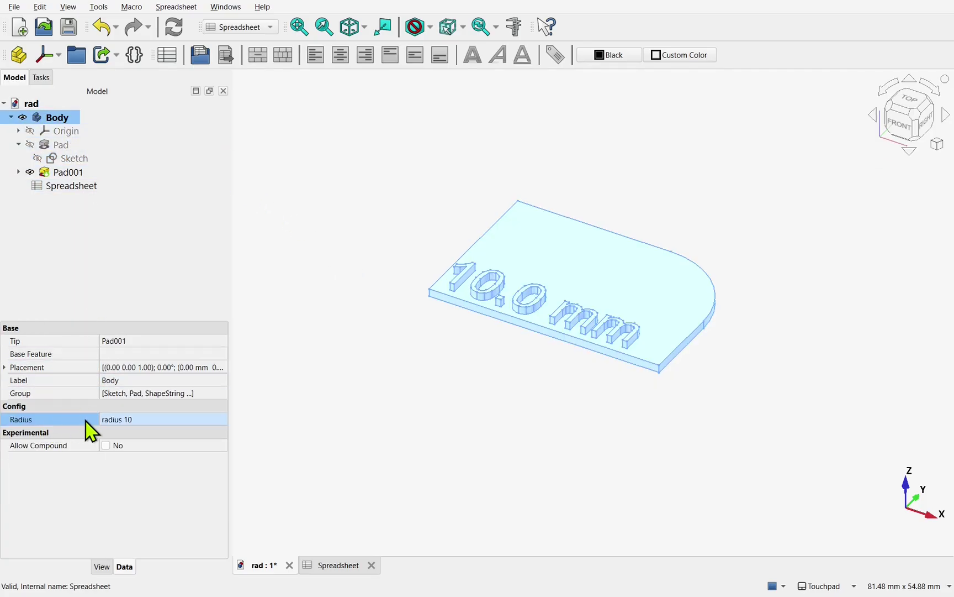
{"action": "left_click", "coordinate": [150, 420]}
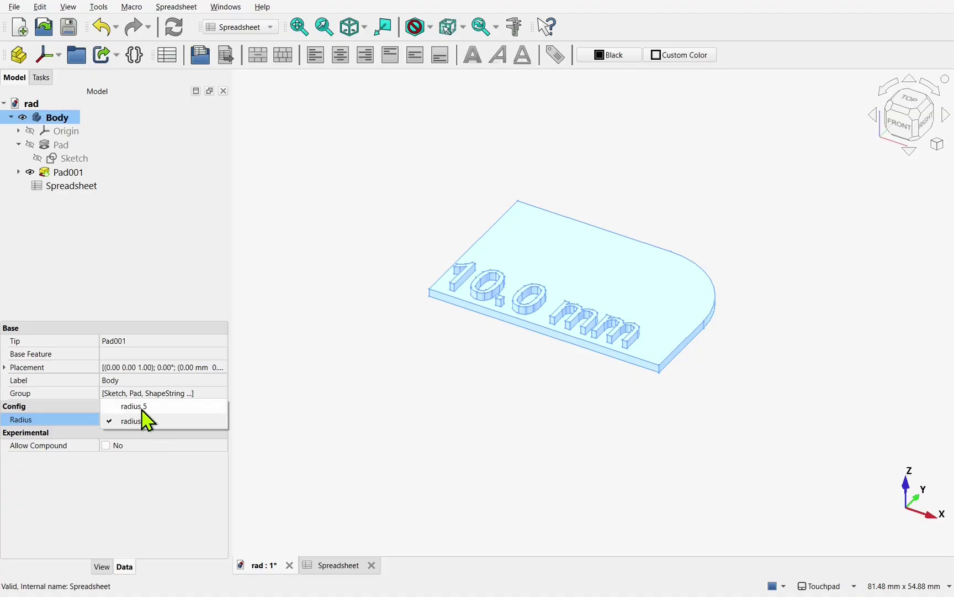
{"action": "left_click", "coordinate": [142, 406]}
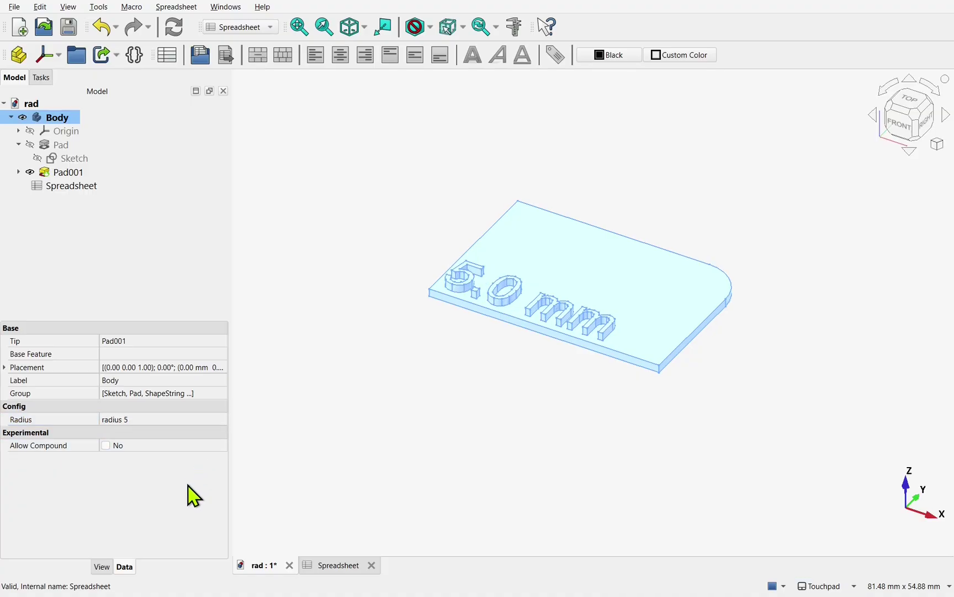
{"action": "left_click", "coordinate": [168, 421]}
{"action": "left_click", "coordinate": [168, 437]}
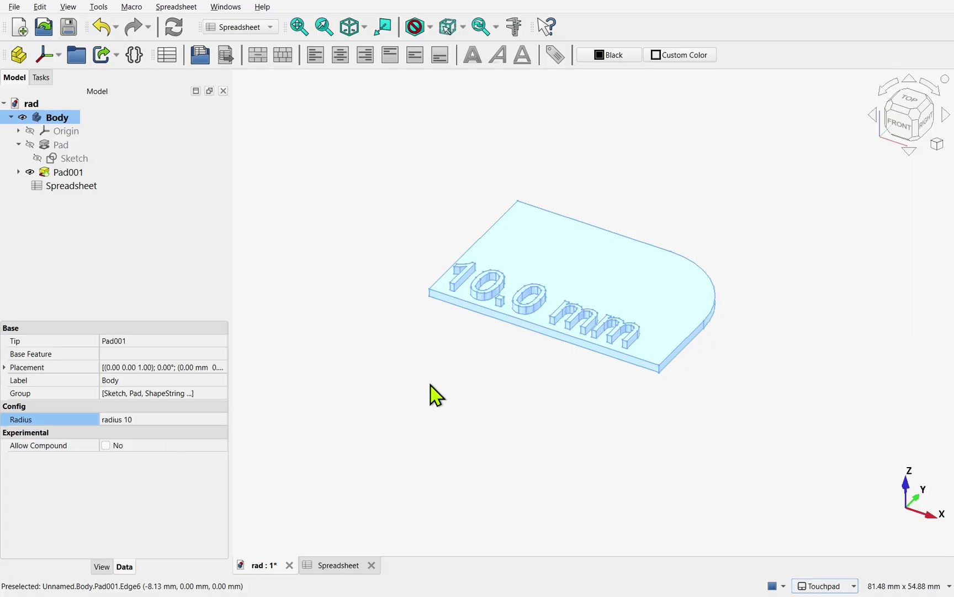
{"action": "left_click", "coordinate": [505, 394]}
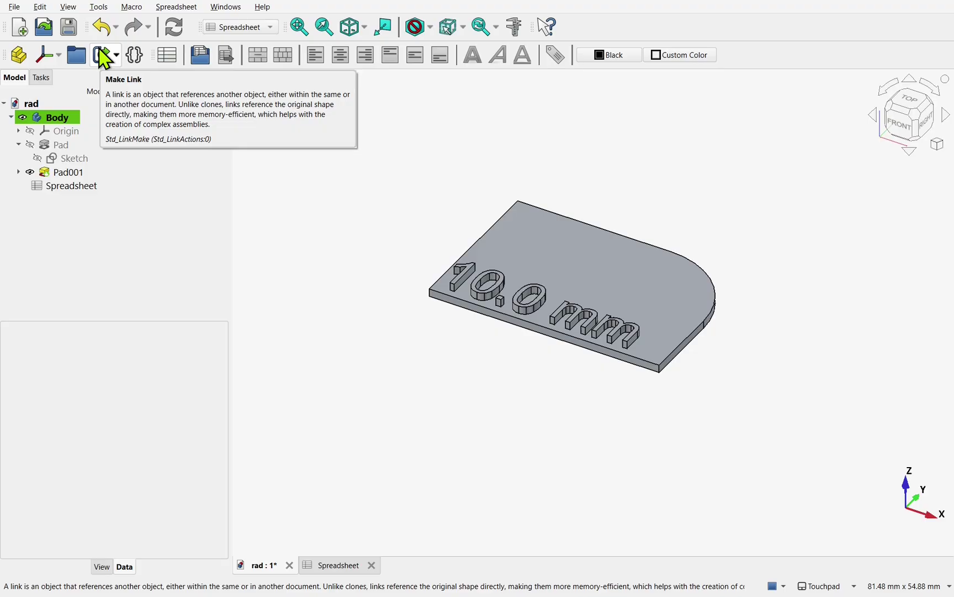
Create Body001 as a link to the Body
{"action": "left_click", "coordinate": [57, 131]}
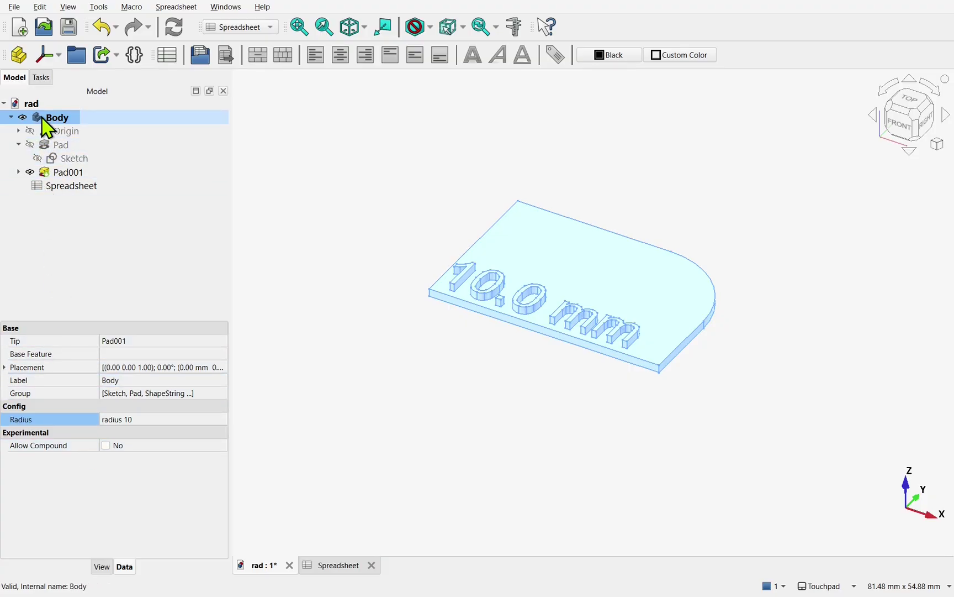
{"action": "left_click", "coordinate": [105, 56]}
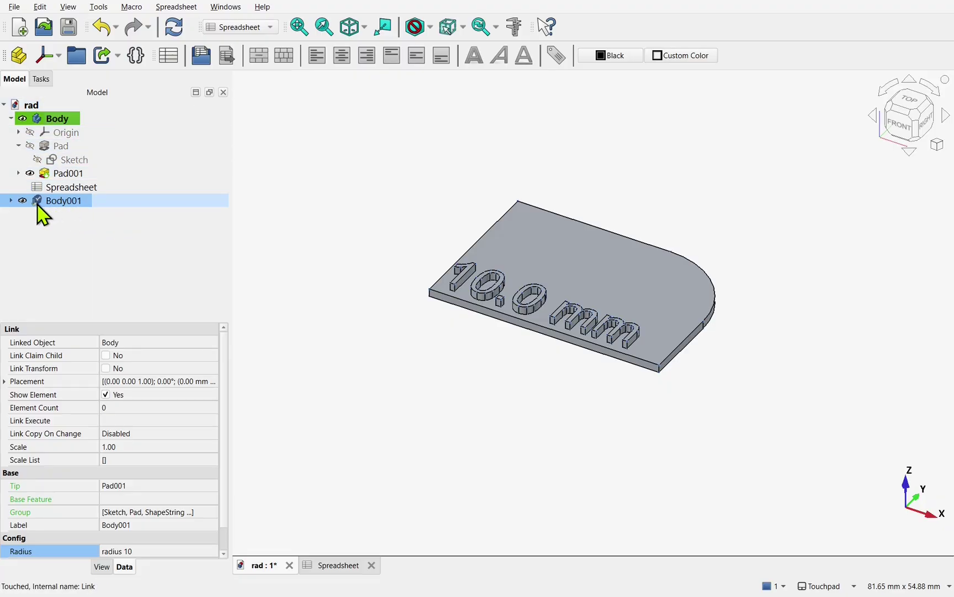
{"action": "left_click", "coordinate": [316, 283]}
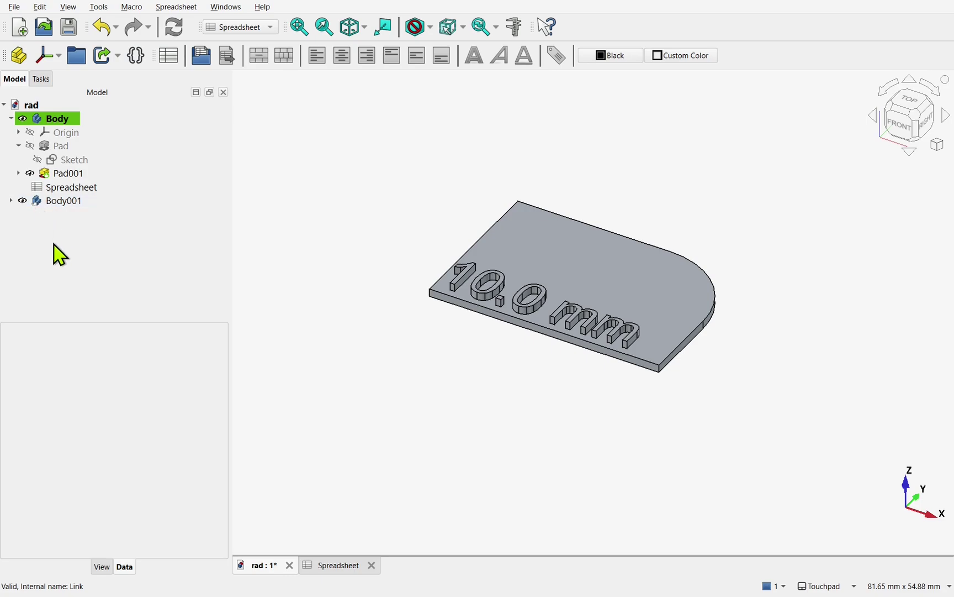
Transform Body001 31 mm along U so it sits beside the original plate
{"action": "left_click", "coordinate": [53, 201]}
{"action": "right_click", "coordinate": [56, 204]}
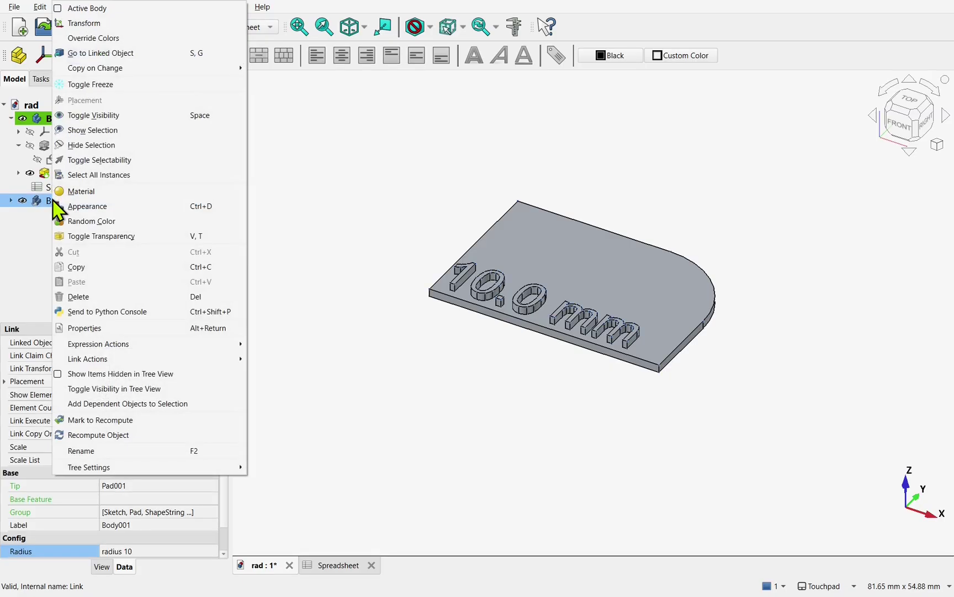
{"action": "left_click", "coordinate": [104, 23]}
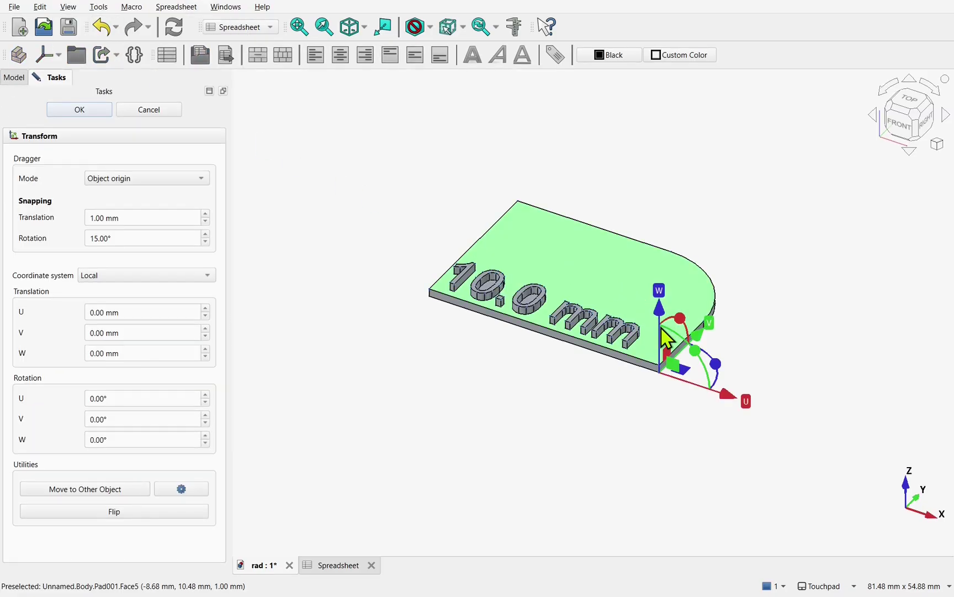
{"action": "left_click_drag", "start_coordinate": [731, 404], "coordinate": [951, 513]}
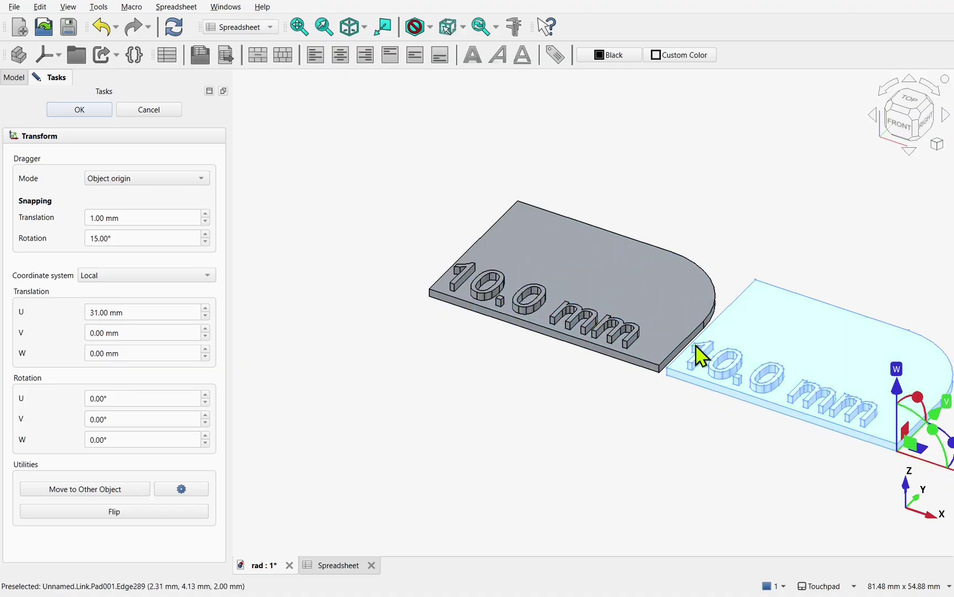
{"action": "left_click", "coordinate": [84, 113]}
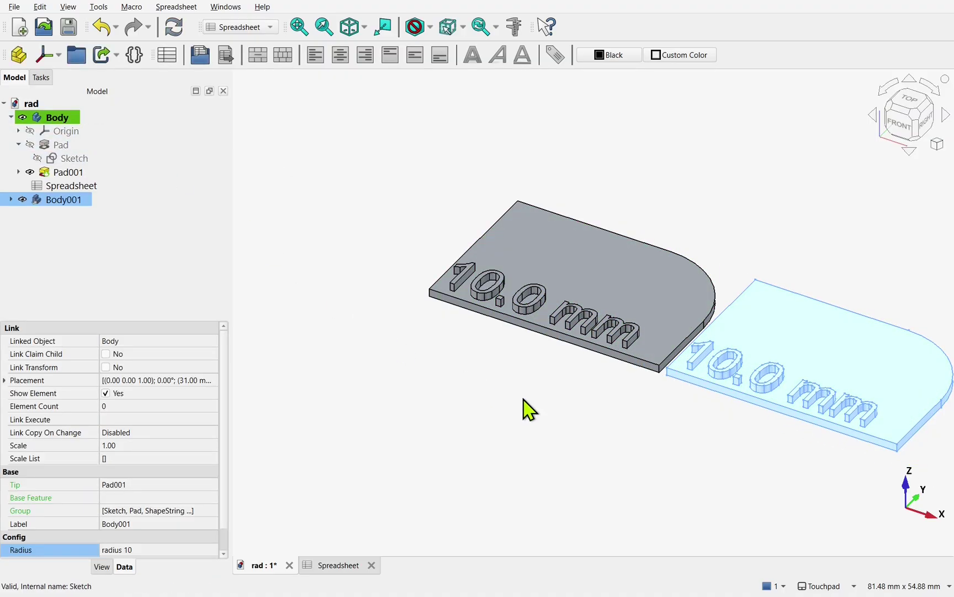
{"action": "middle_click_drag", "start_coordinate": [703, 428], "coordinate": [553, 408], "text": "shift"}
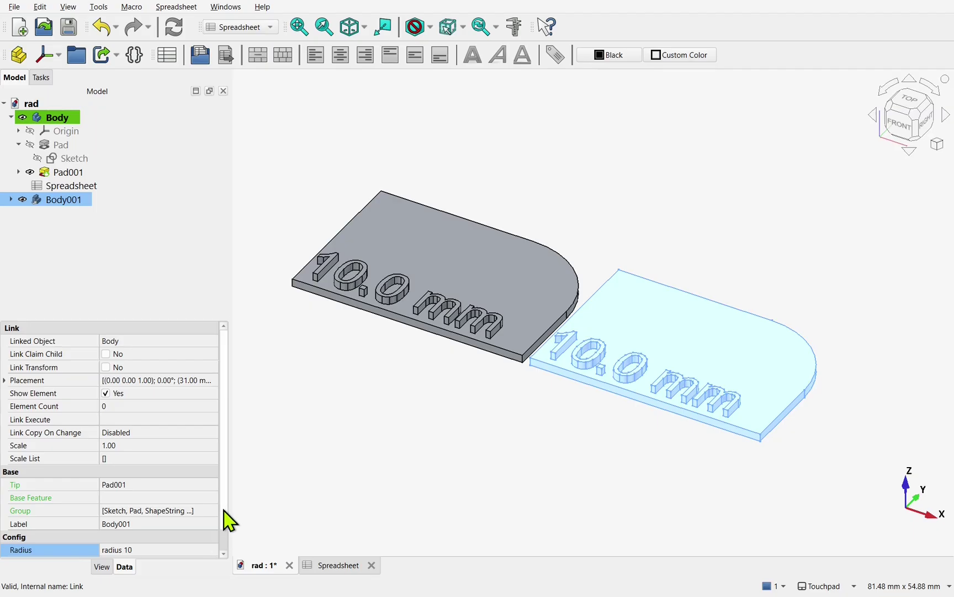
Set Body001's Radius configuration to radius 5, turning both plates to 5.0 mm
{"action": "scroll", "coordinate": [227, 530], "scroll_direction": "down", "scroll_amount": 2}
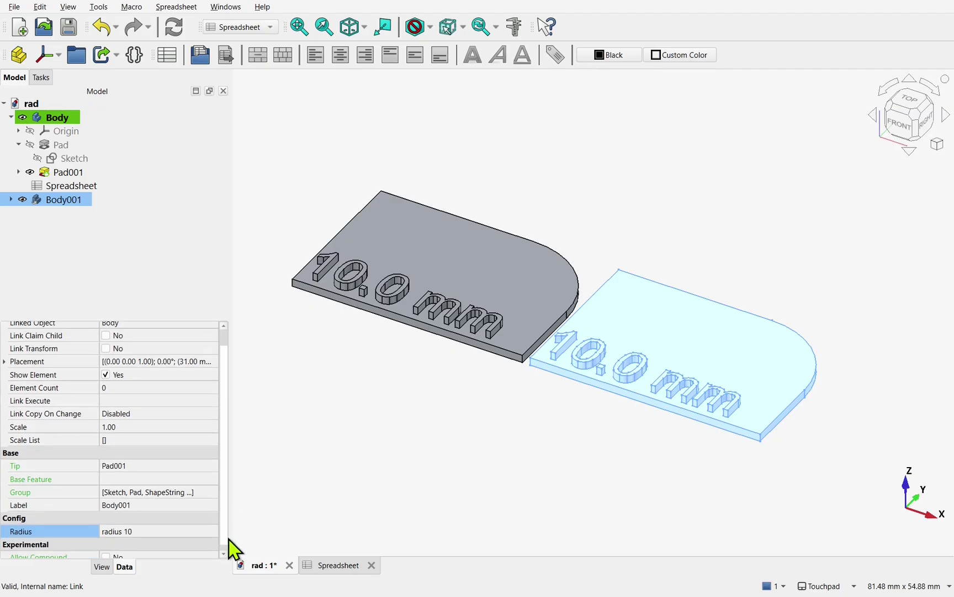
{"action": "left_click", "coordinate": [189, 529]}
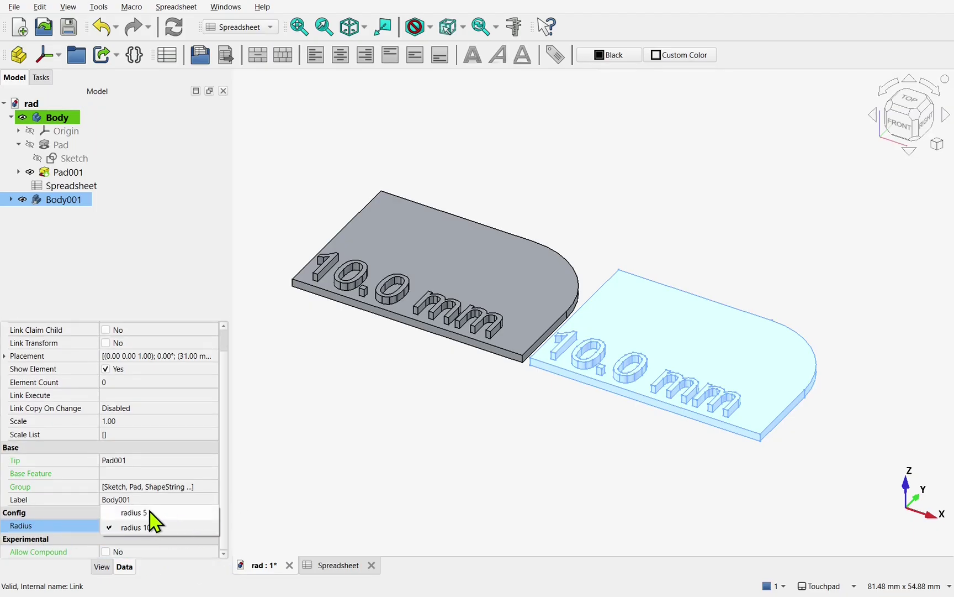
{"action": "left_click", "coordinate": [133, 512]}
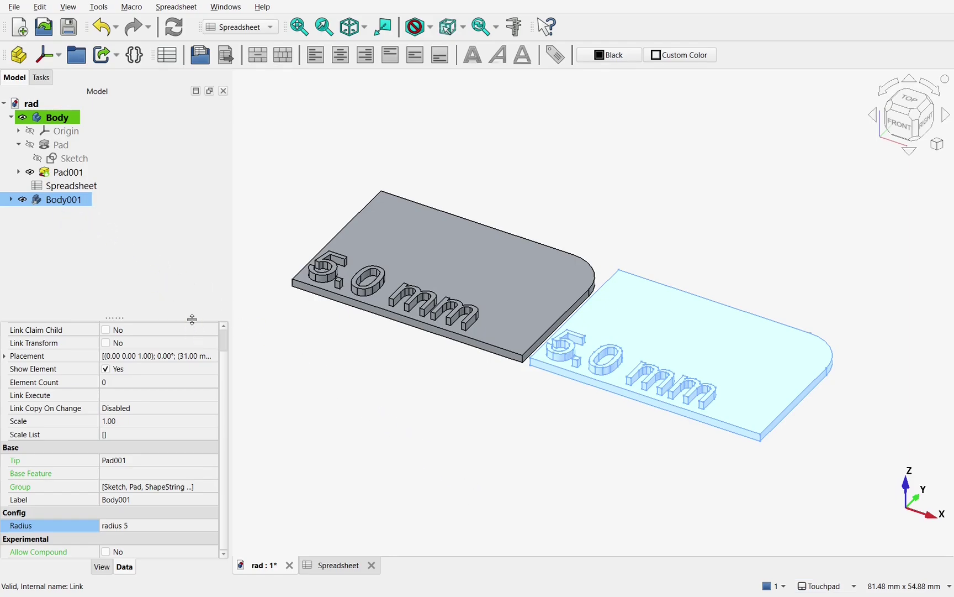
{"action": "scroll", "coordinate": [225, 341], "scroll_direction": "up", "scroll_amount": 1}
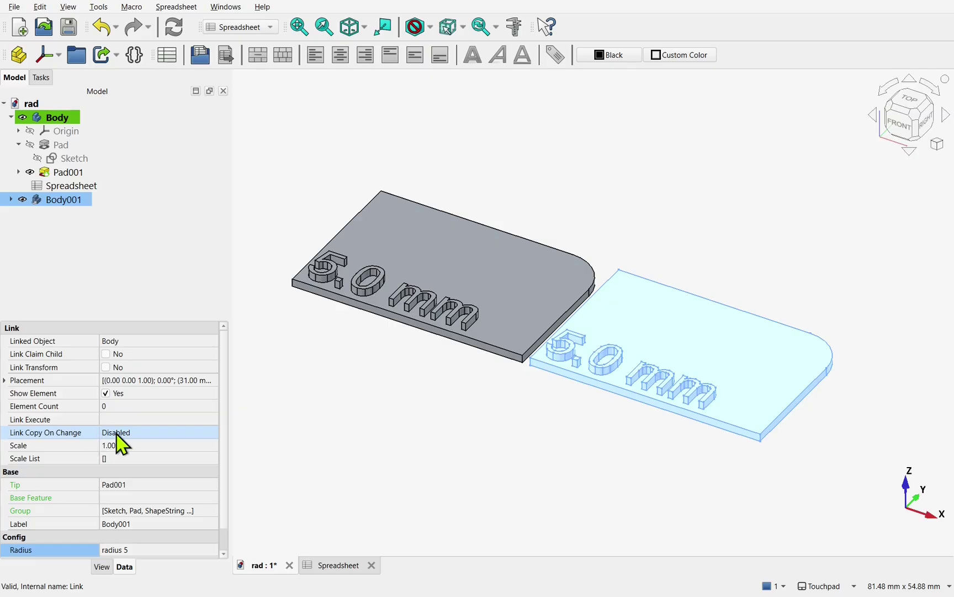
Enable Link Copy On Change for the Body001 plate copy and reselect it
{"action": "left_click", "coordinate": [156, 433]}
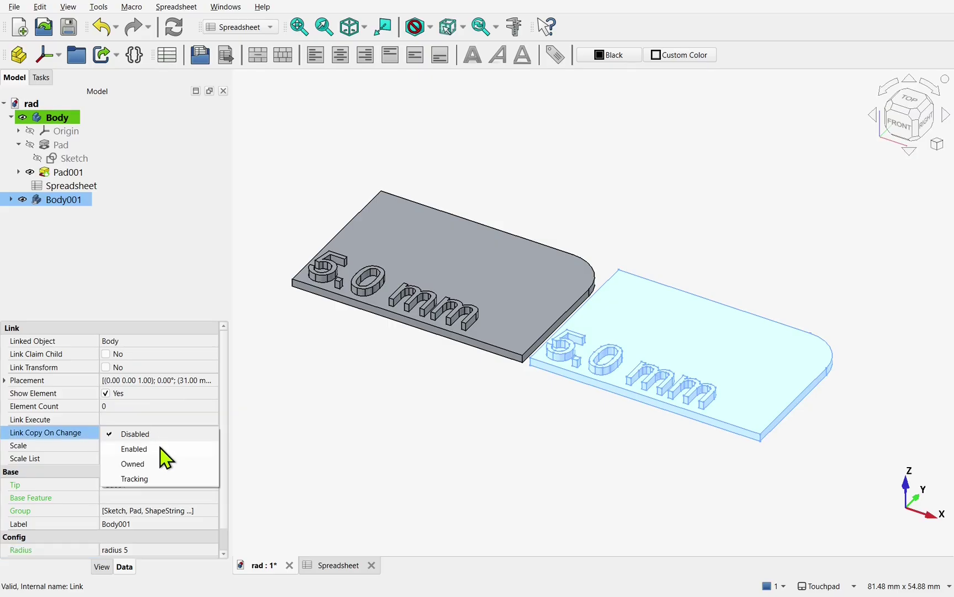
{"action": "left_click", "coordinate": [144, 450]}
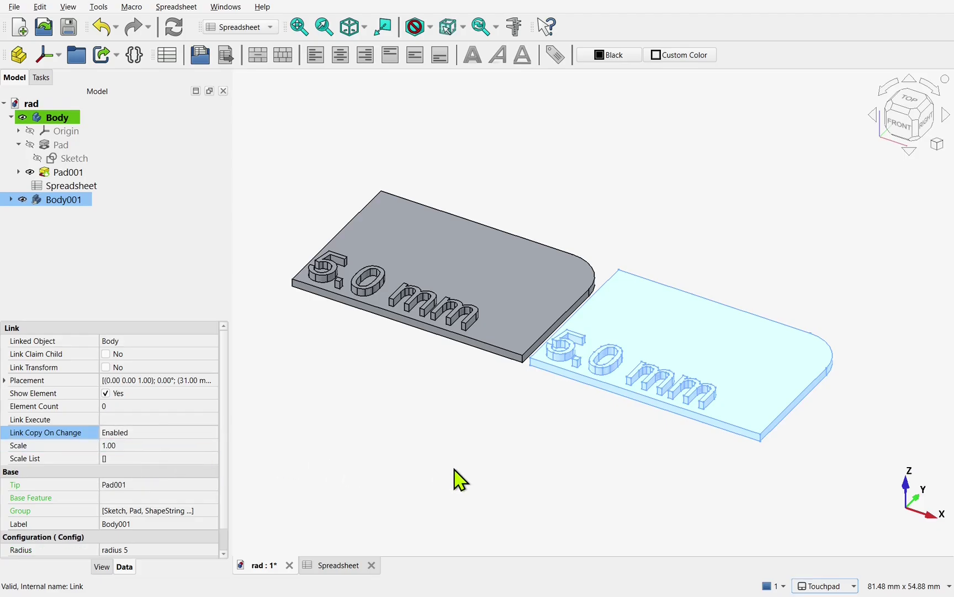
{"action": "left_click", "coordinate": [380, 457]}
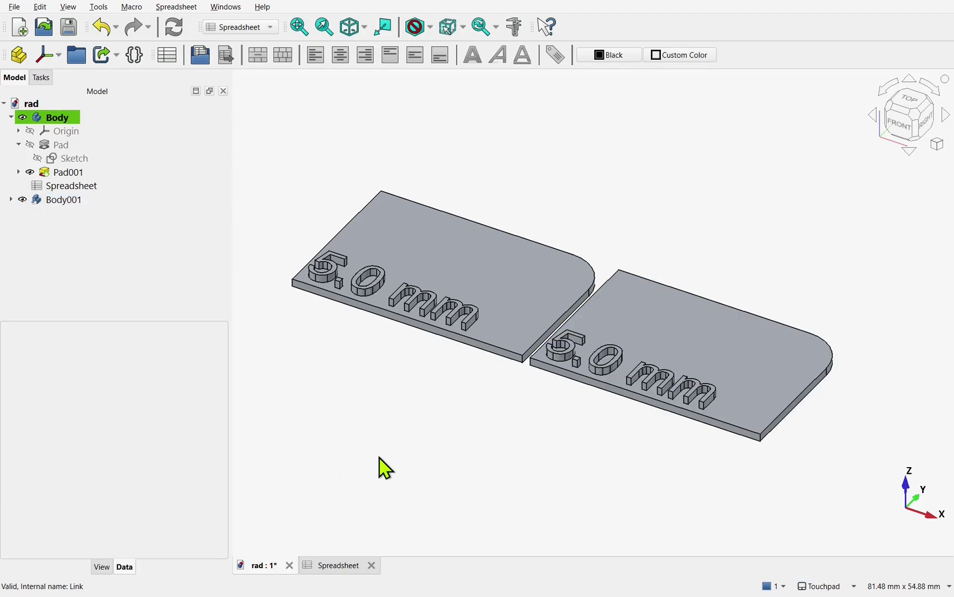
{"action": "left_click", "coordinate": [64, 200]}
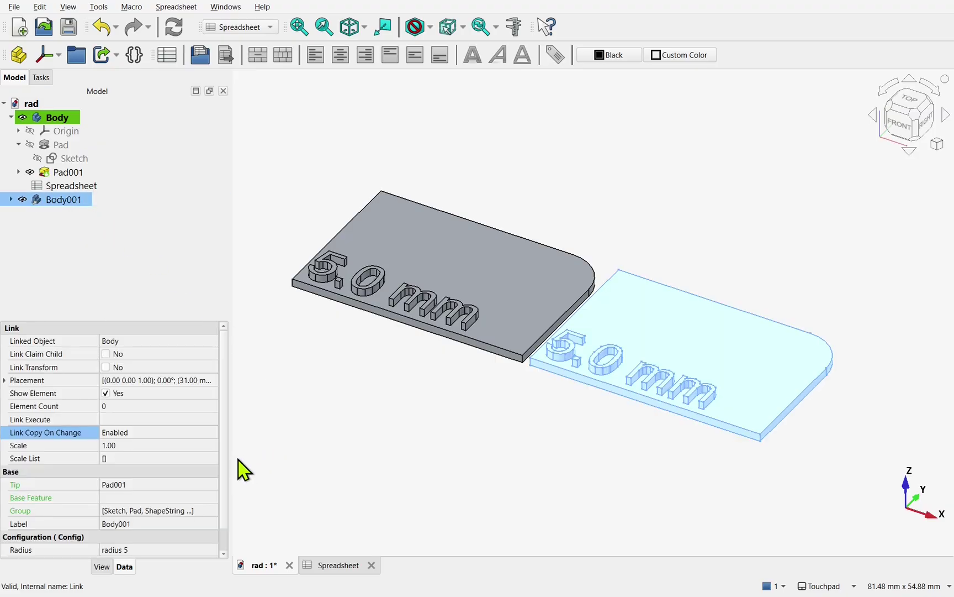
Set Body001's Radius configuration to radius 10 so it reads 10.0 mm
{"action": "scroll", "coordinate": [226, 470], "scroll_direction": "down", "scroll_amount": 1}
{"action": "scroll", "coordinate": [226, 481], "scroll_direction": "down", "scroll_amount": 1}
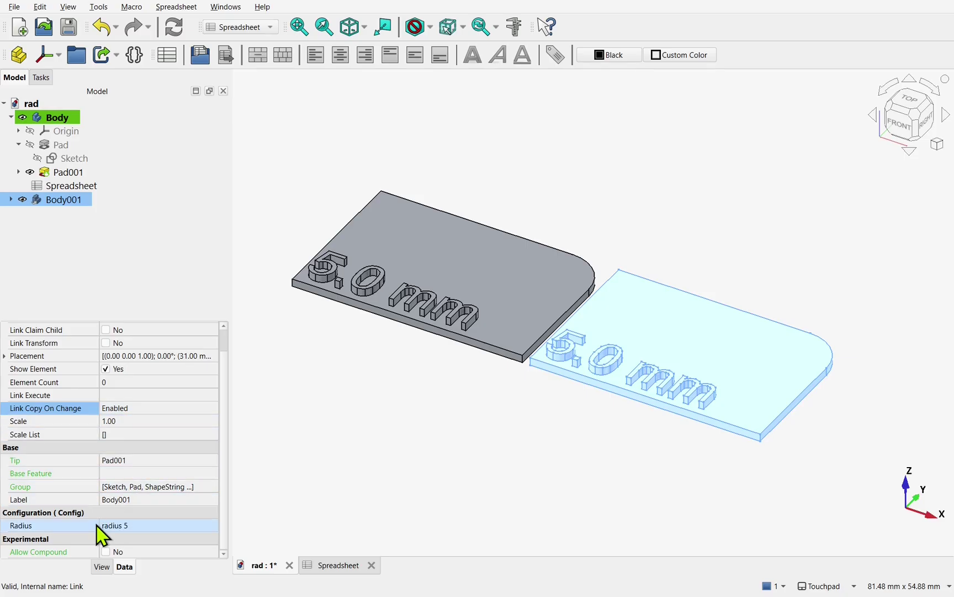
{"action": "left_click", "coordinate": [153, 530]}
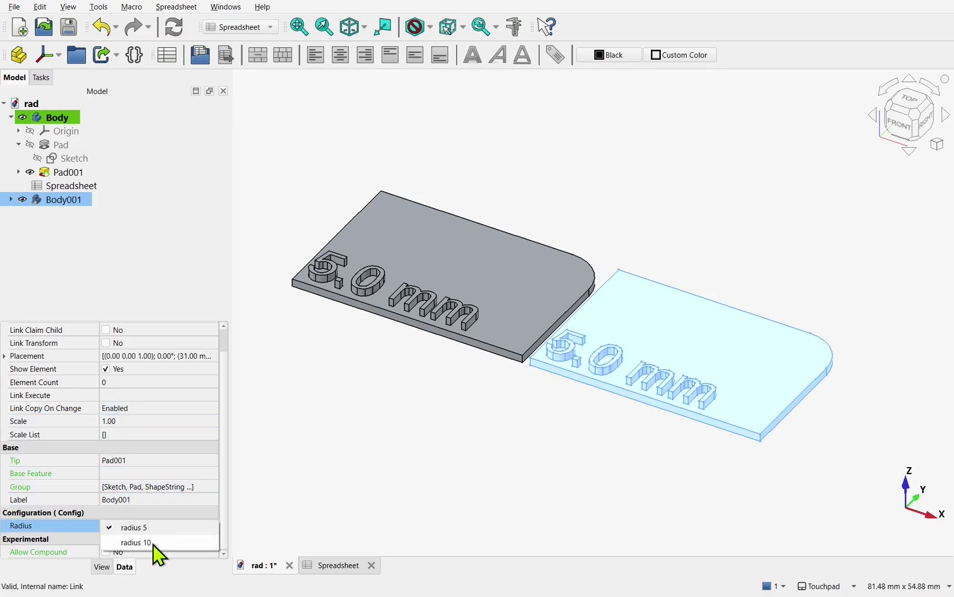
{"action": "left_click", "coordinate": [143, 542]}
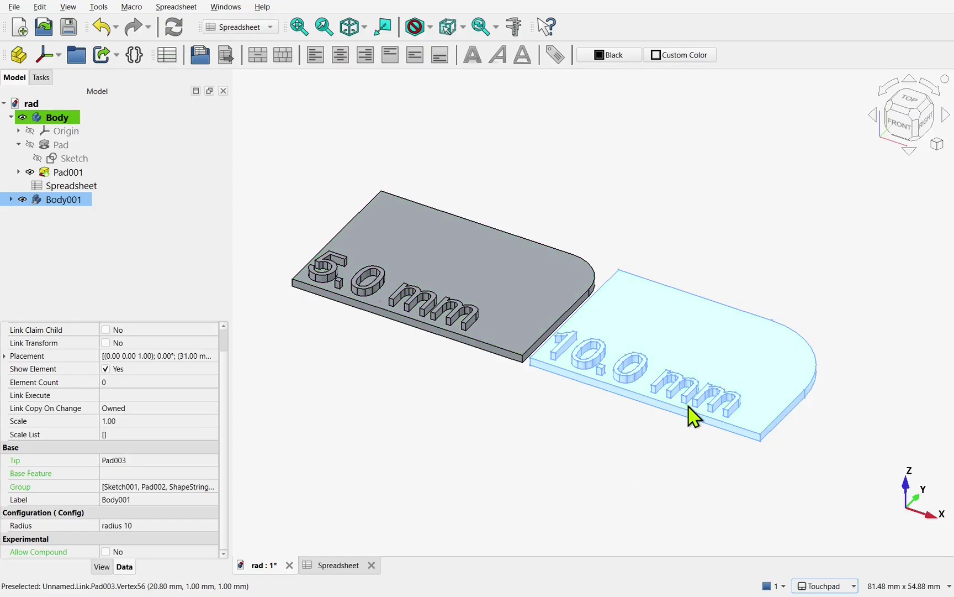
{"action": "left_click", "coordinate": [192, 528]}
{"action": "left_click", "coordinate": [180, 512]}
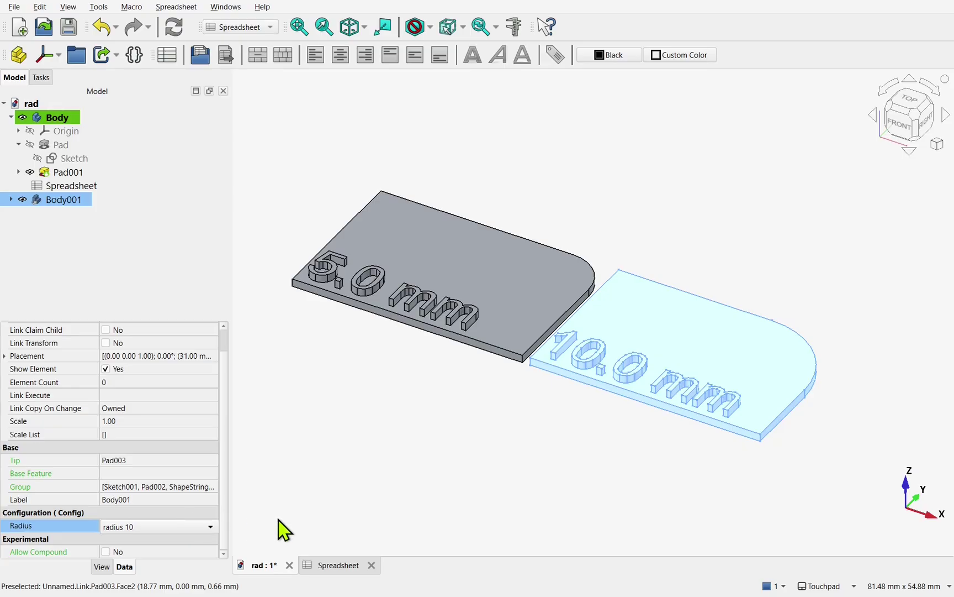
{"action": "left_click", "coordinate": [173, 530]}
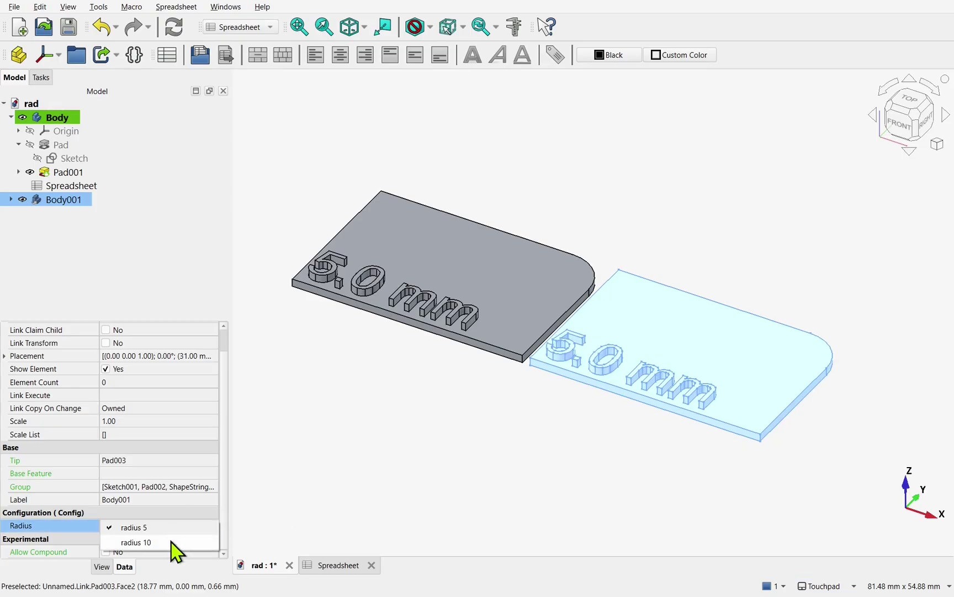
{"action": "left_click", "coordinate": [171, 543]}
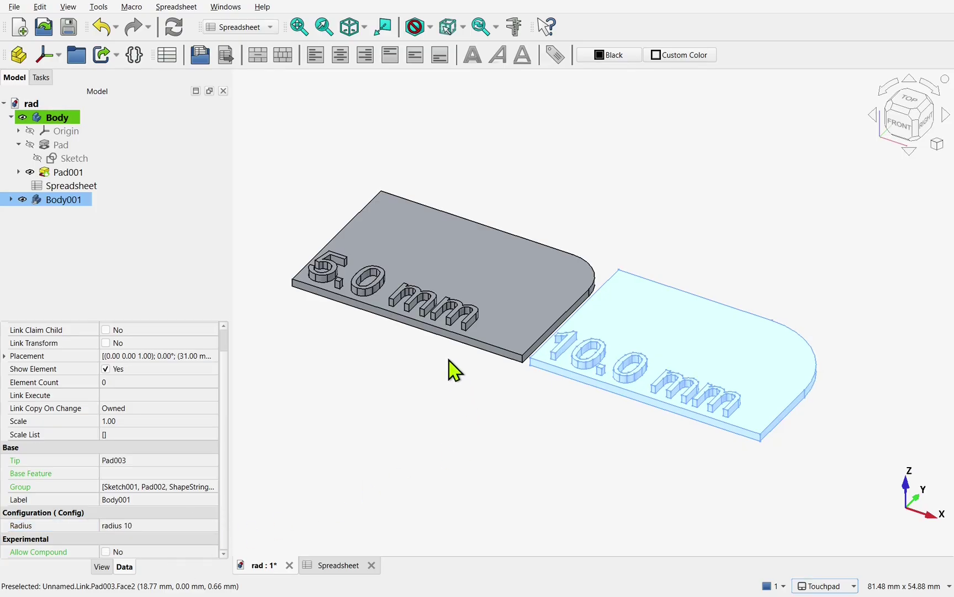
Create a new link Body003 to the original Body and move it 30 mm up in V
{"action": "left_click", "coordinate": [51, 123]}
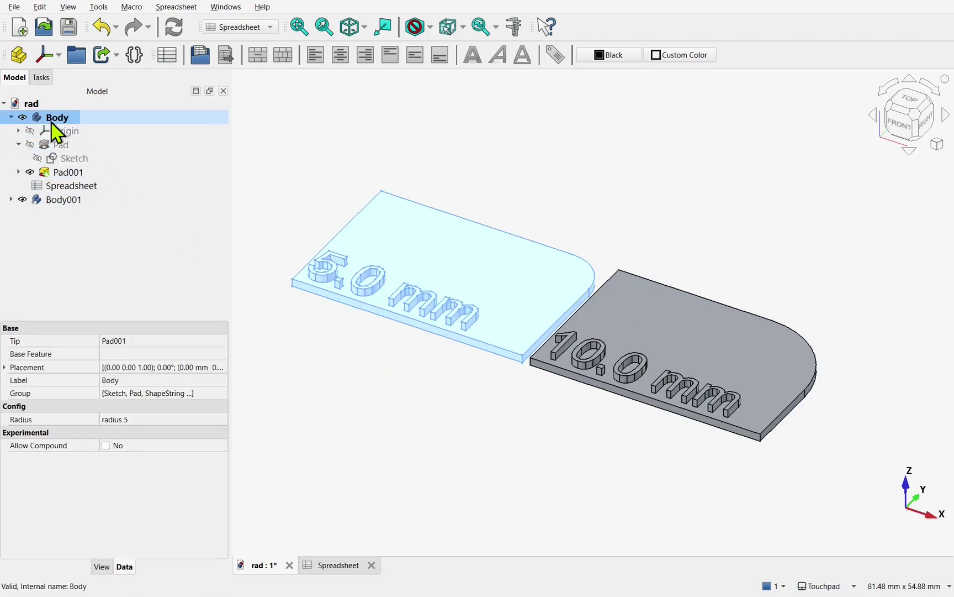
{"action": "left_click", "coordinate": [102, 57]}
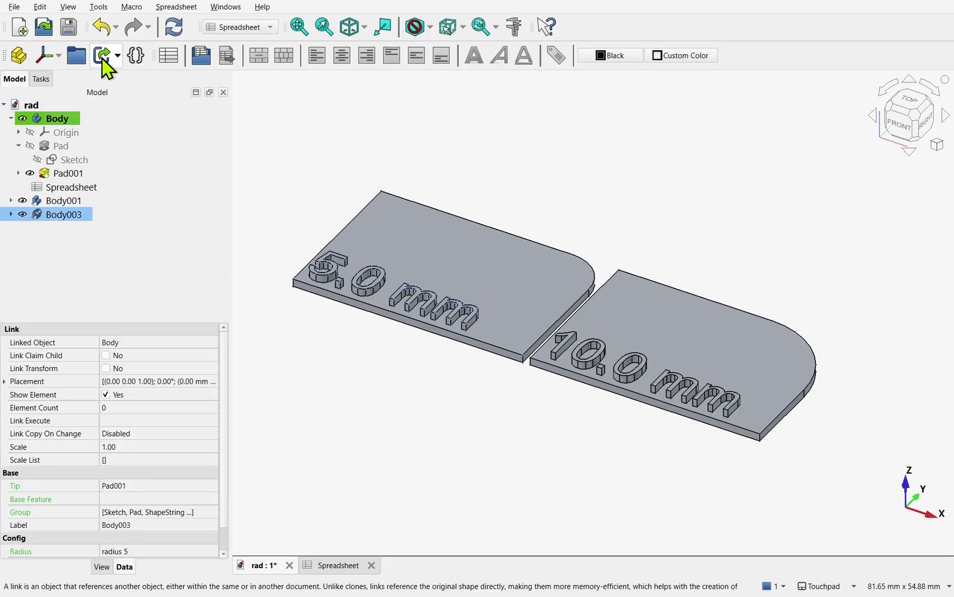
{"action": "right_click", "coordinate": [66, 216]}
{"action": "left_click", "coordinate": [149, 26]}
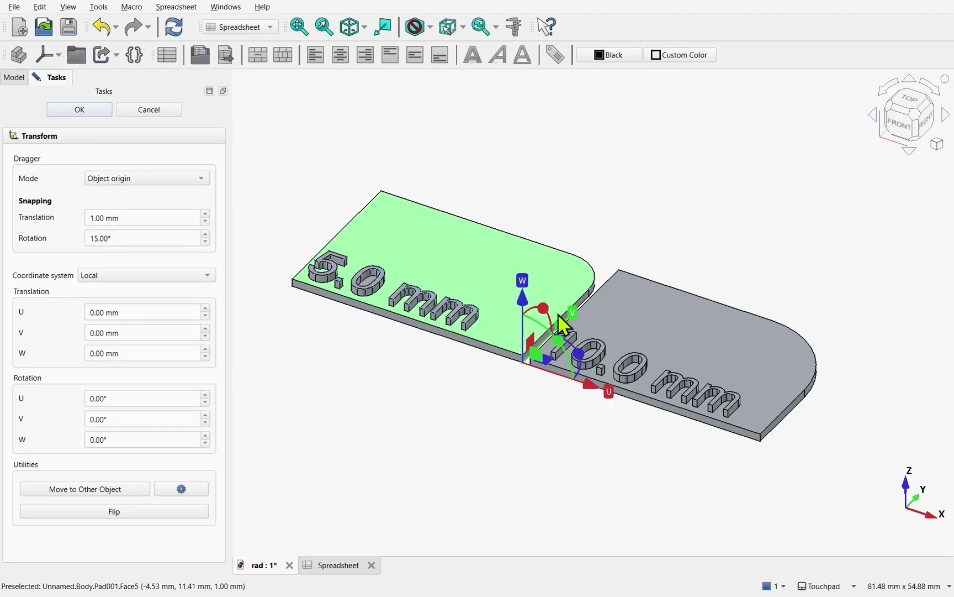
{"action": "left_click_drag", "start_coordinate": [569, 327], "coordinate": [660, 214]}
{"action": "left_click", "coordinate": [80, 113]}
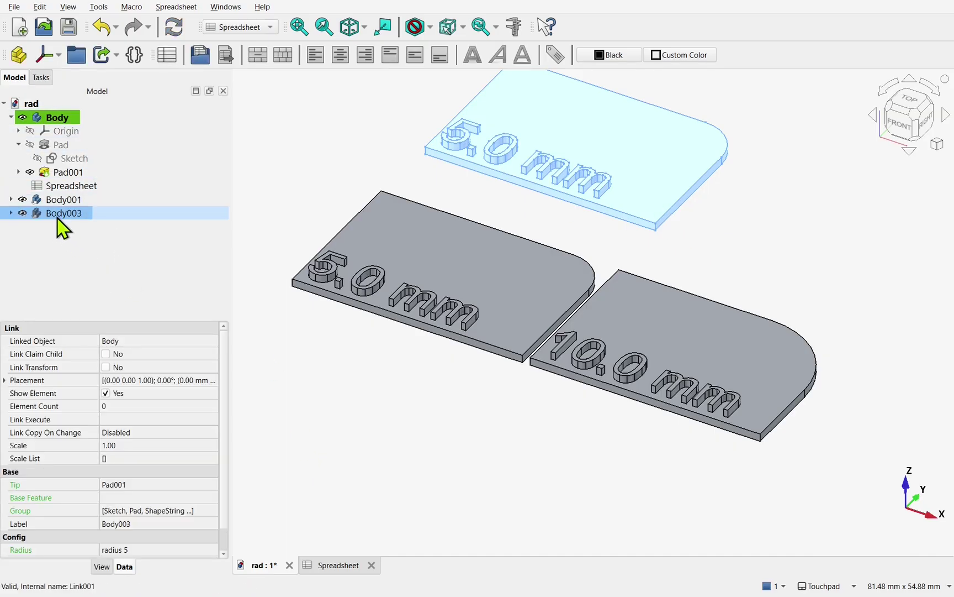
Enable Link Copy On Change for Body003 and set its Radius to radius 10
{"action": "left_click", "coordinate": [95, 433]}
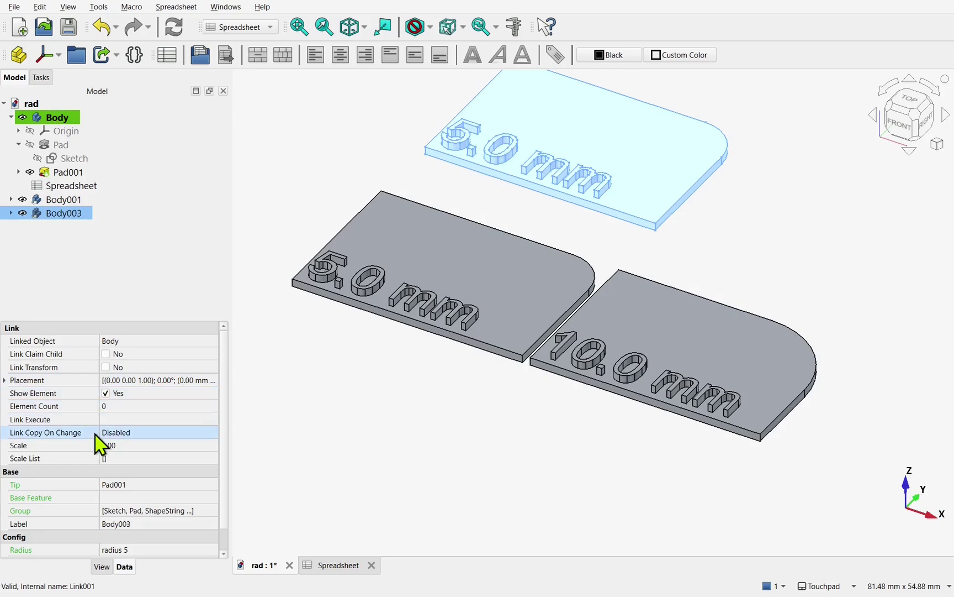
{"action": "left_click", "coordinate": [141, 434]}
{"action": "left_click", "coordinate": [134, 449]}
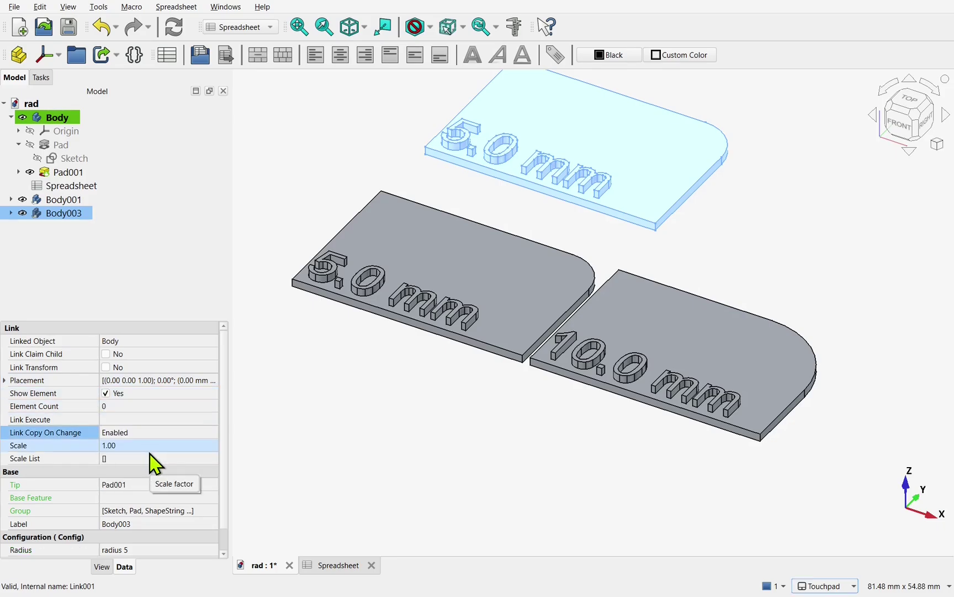
{"action": "left_click", "coordinate": [187, 550]}
{"action": "left_click", "coordinate": [187, 550]}
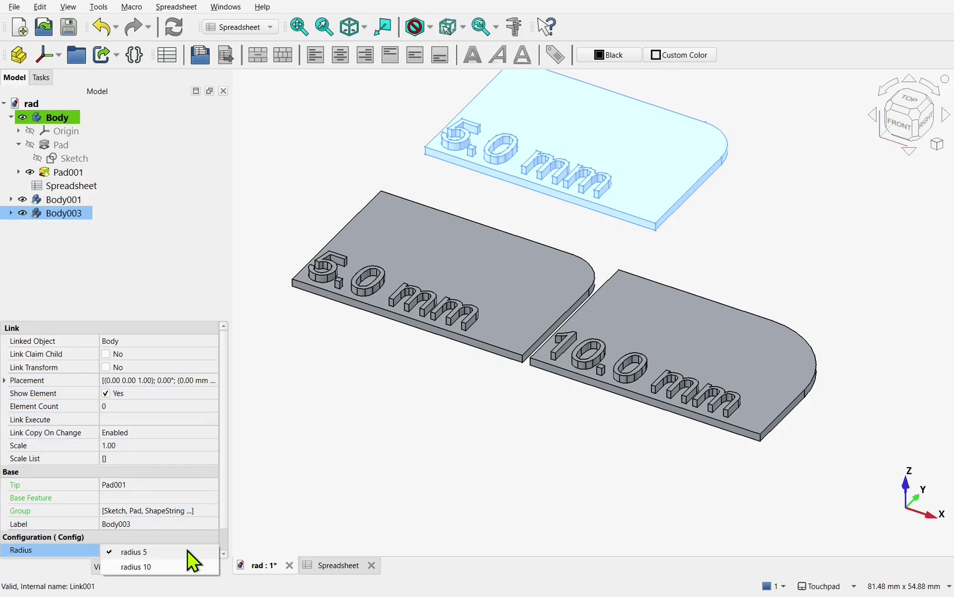
{"action": "left_click", "coordinate": [160, 566]}
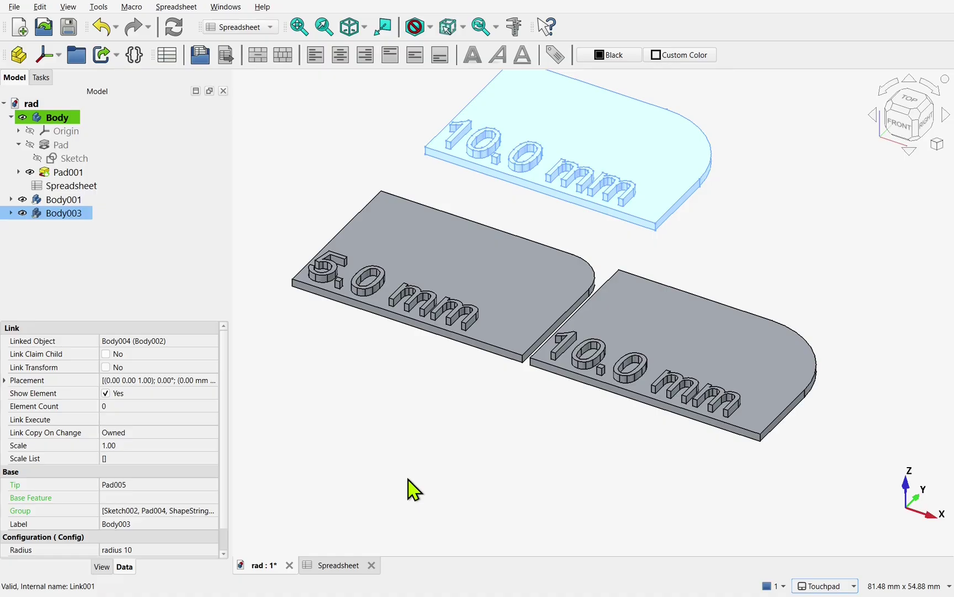
Save the document, then try deleting Body001 and Body003 and dismiss the access violation error
{"action": "left_click", "coordinate": [72, 202]}
{"action": "key", "text": "ctrl+s"}
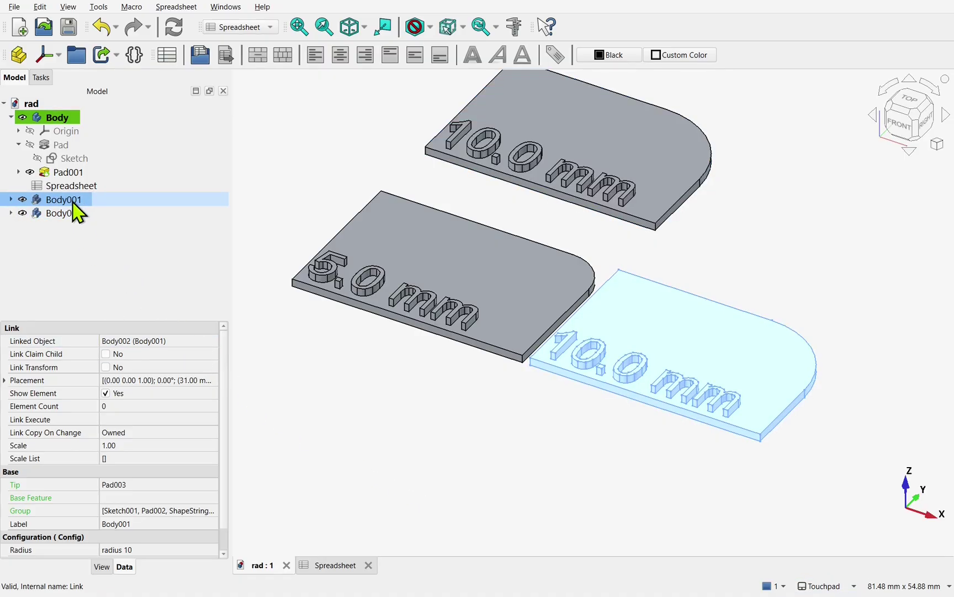
{"action": "left_click", "coordinate": [75, 214], "text": "ctrl"}
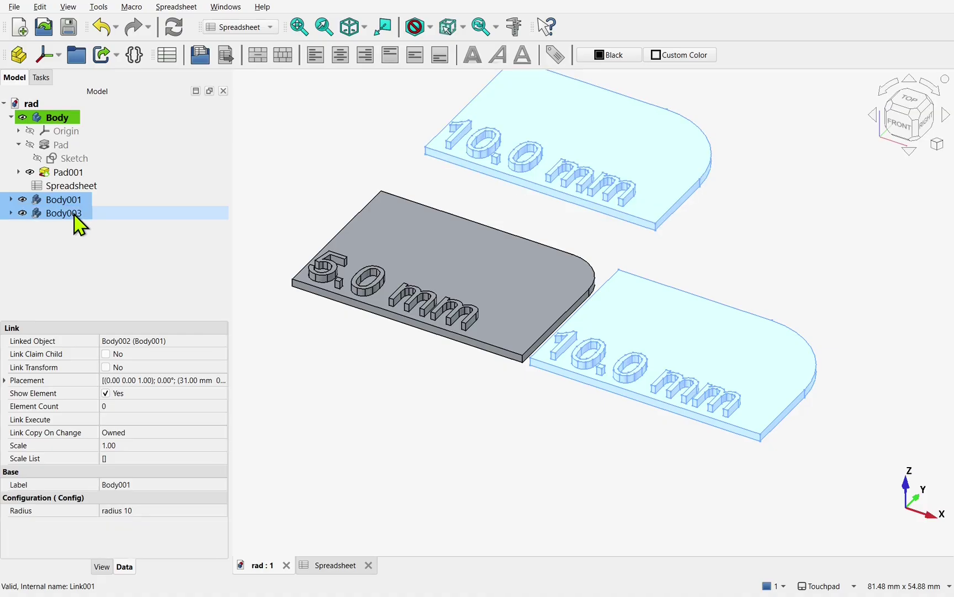
{"action": "key", "text": "Delete"}
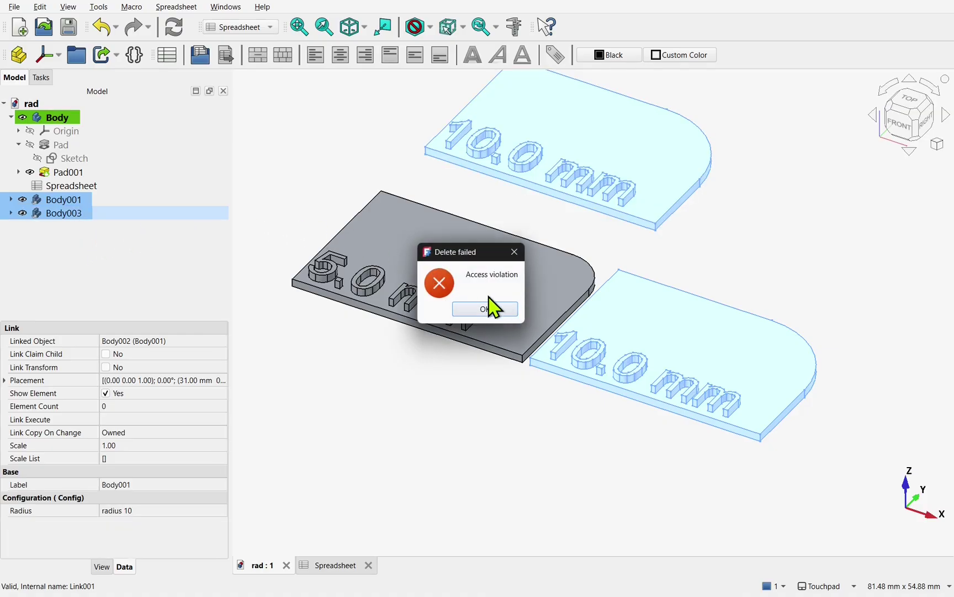
{"action": "left_click", "coordinate": [492, 311]}
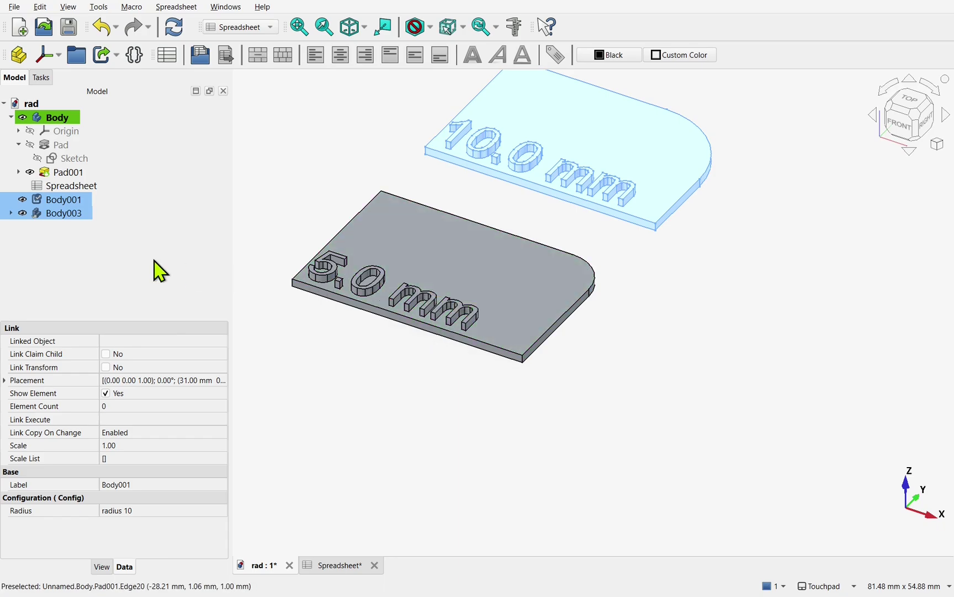
Delete Body001 and Body003 one by one, dismissing the error, until both are removed
{"action": "left_click", "coordinate": [52, 242]}
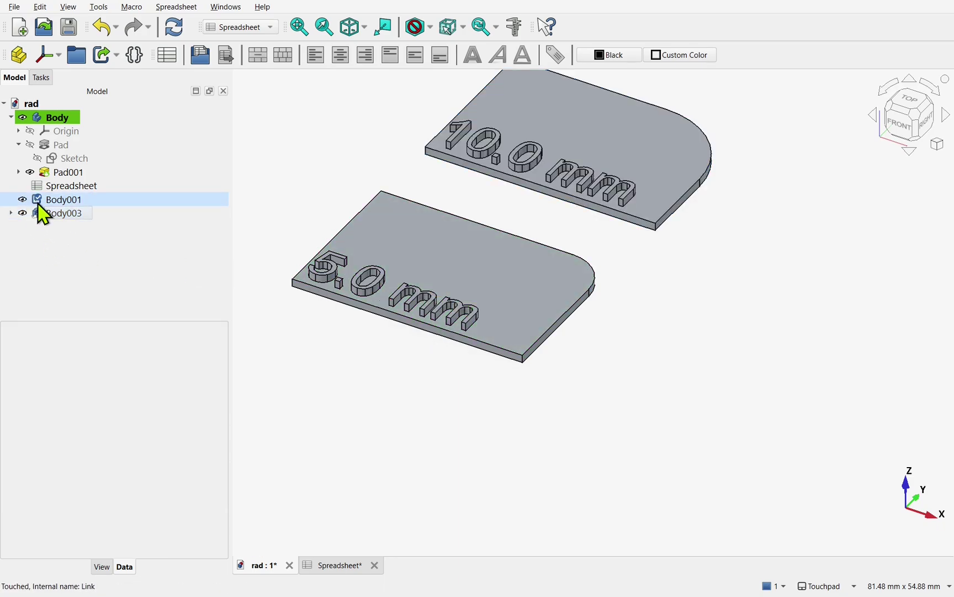
{"action": "left_click", "coordinate": [45, 200]}
{"action": "key", "text": "Delete"}
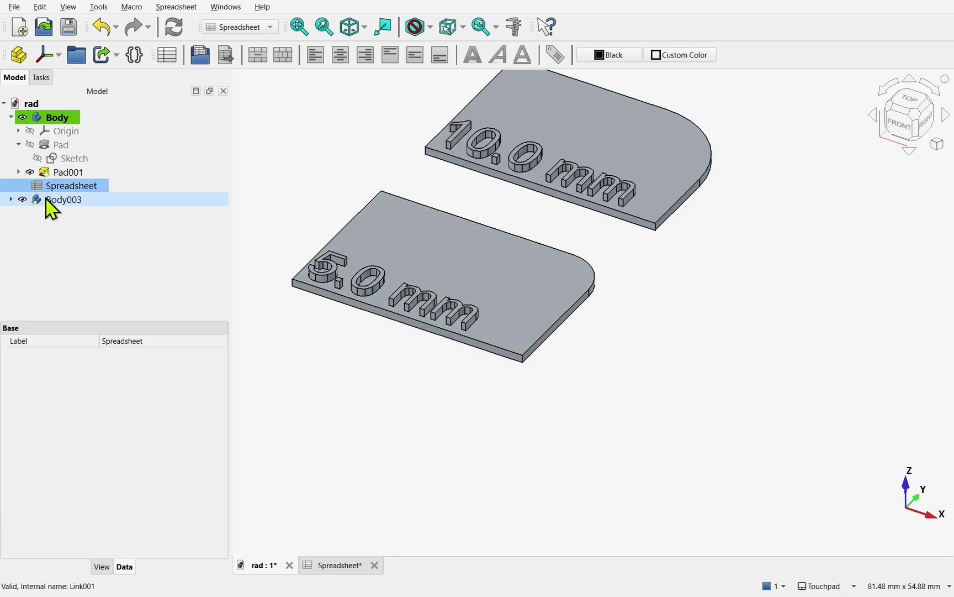
{"action": "left_click", "coordinate": [48, 200]}
{"action": "key", "text": "Delete"}
{"action": "left_click", "coordinate": [491, 314]}
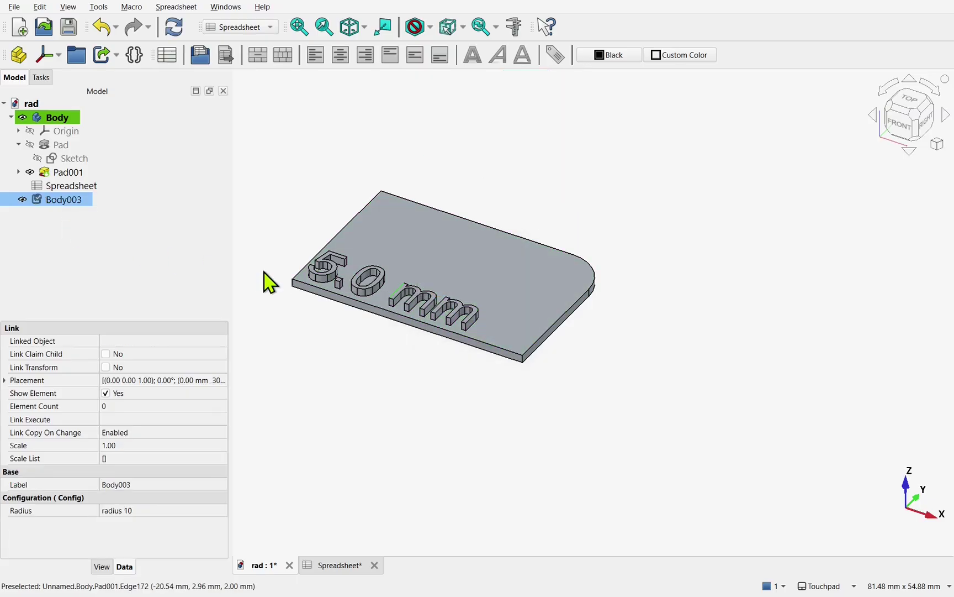
{"action": "key", "text": "Delete"}
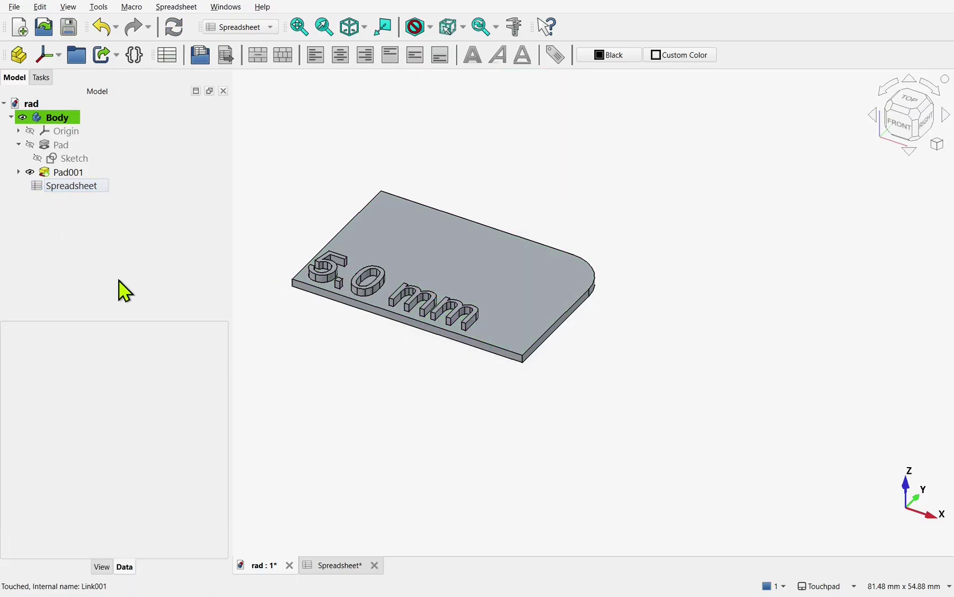
Switch to the Draft workbench and start an orthogonal Array of Body in Ortho mode
{"action": "left_click", "coordinate": [224, 29]}
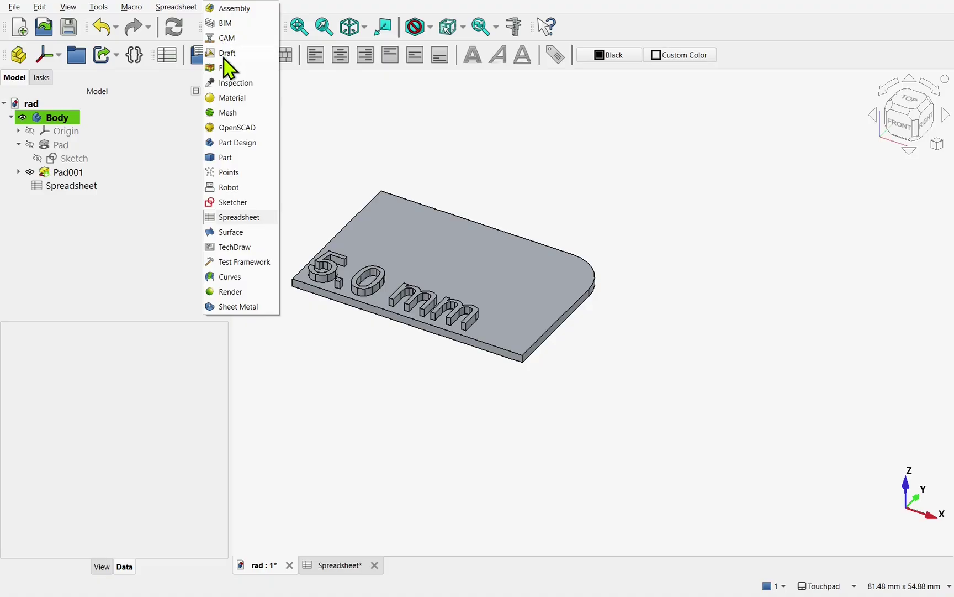
{"action": "left_click", "coordinate": [227, 53]}
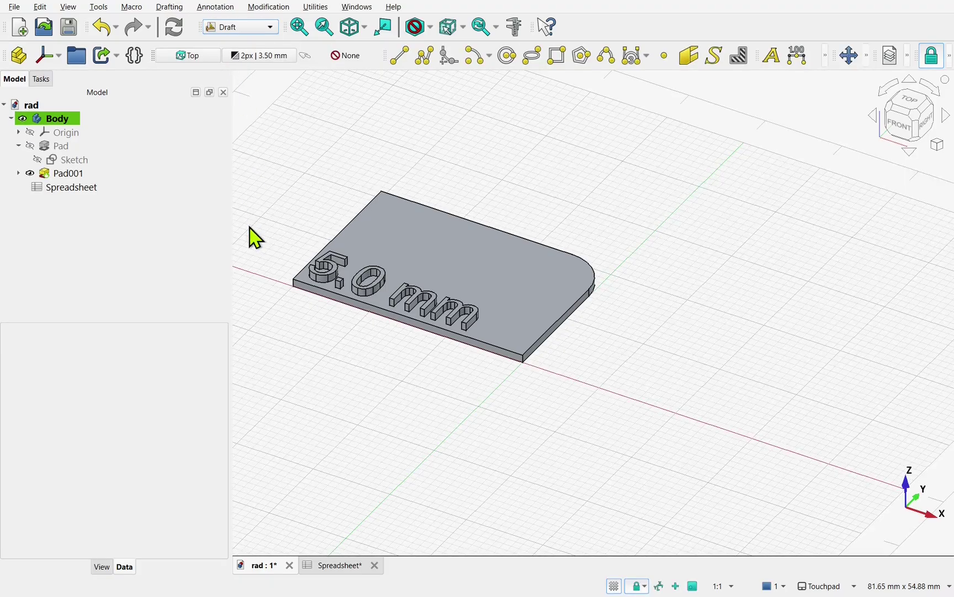
{"action": "left_click", "coordinate": [55, 120]}
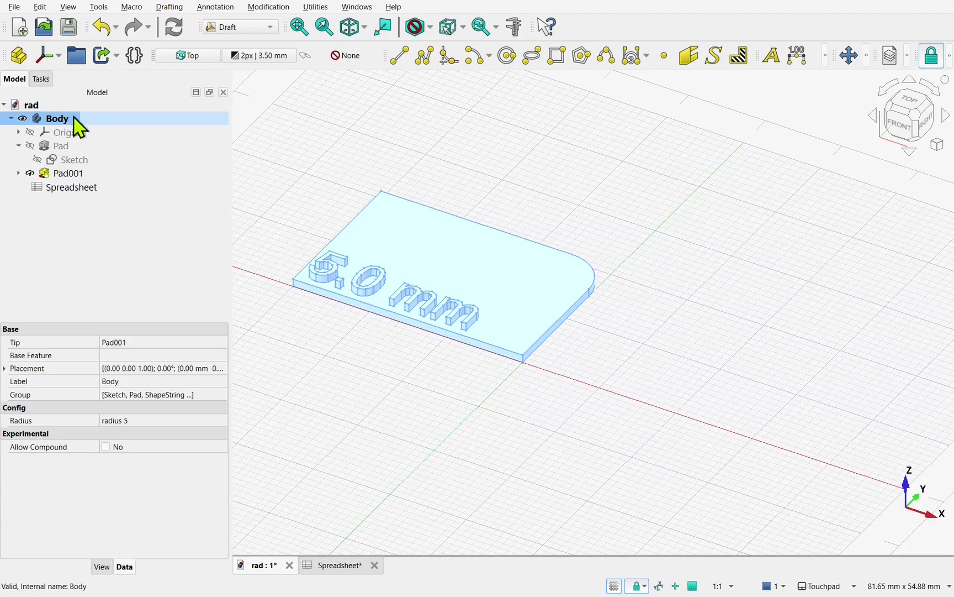
{"action": "left_click", "coordinate": [268, 8]}
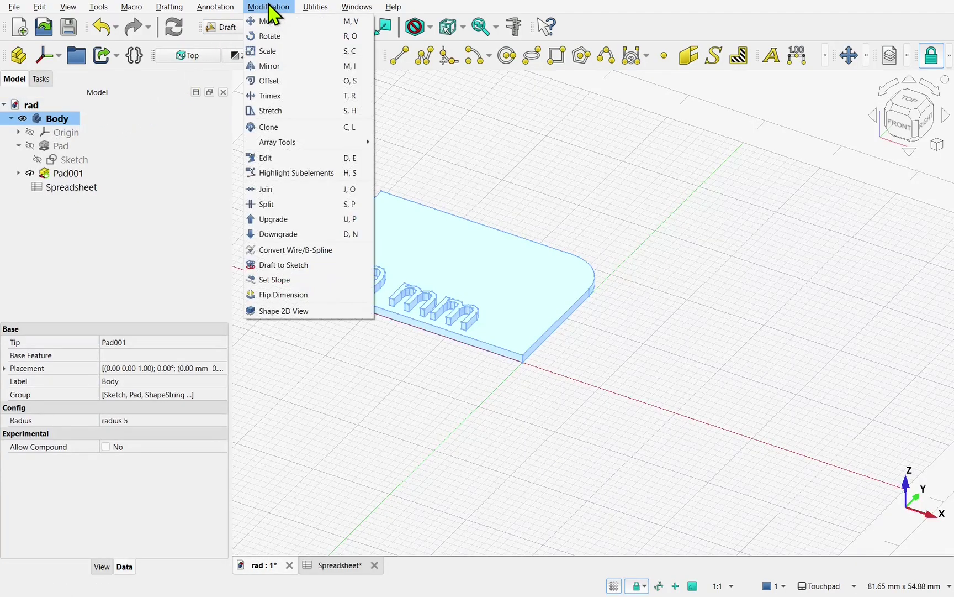
{"action": "mouse_move", "coordinate": [303, 145]}
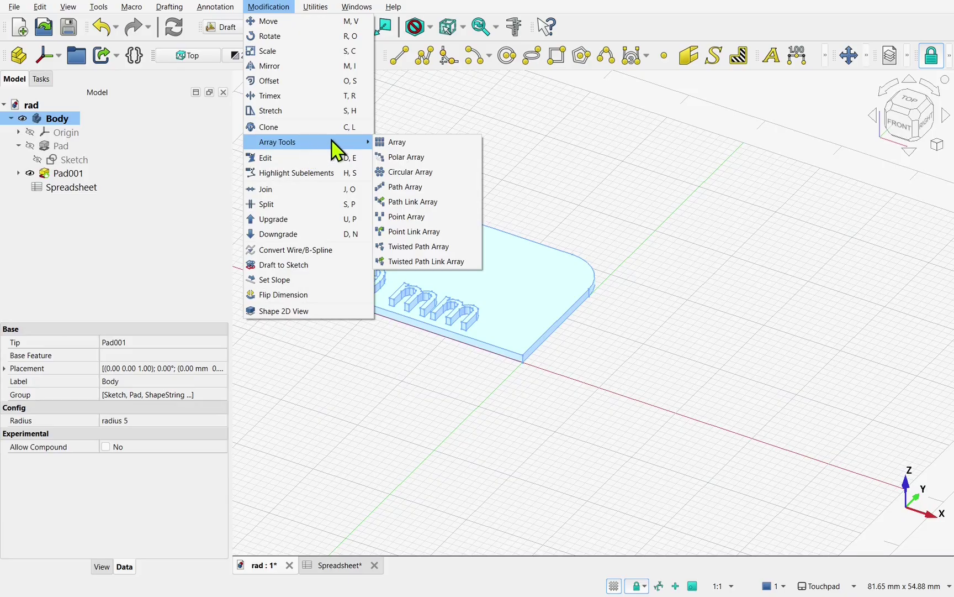
{"action": "left_click", "coordinate": [396, 145]}
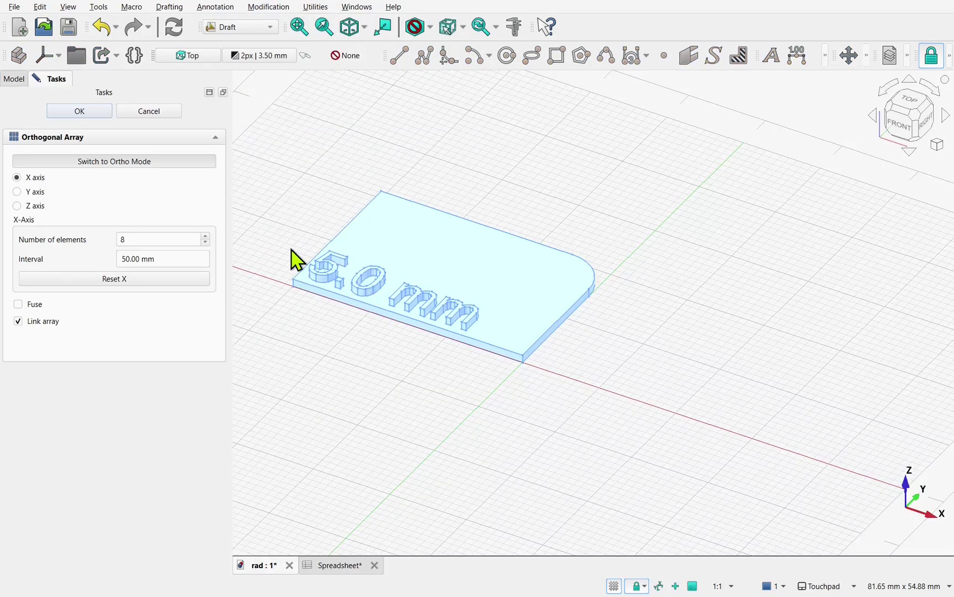
{"action": "left_click", "coordinate": [127, 161]}
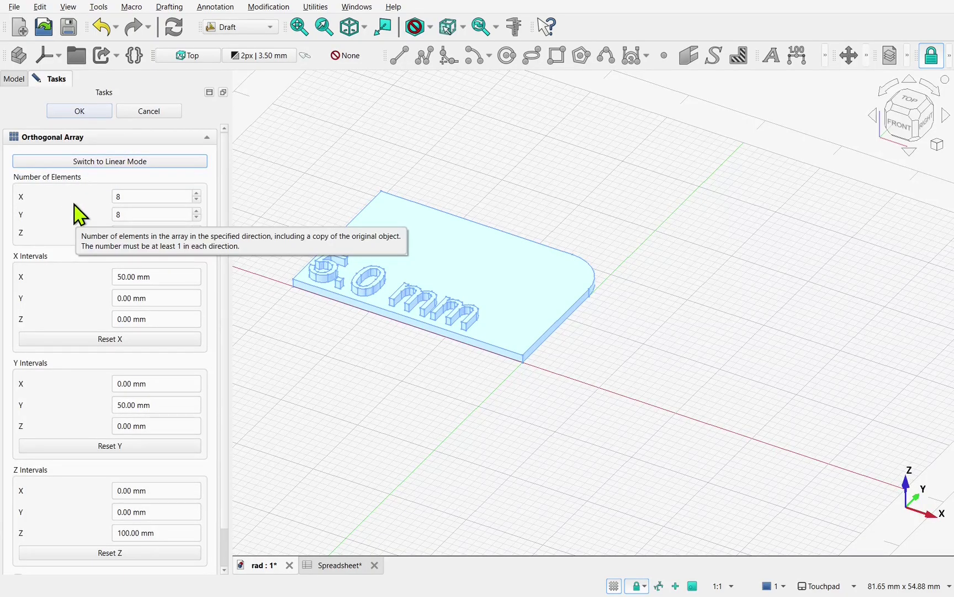
Set the array counts to X 4, Y 4, Z 1 and the X interval to 40 mm
{"action": "left_click", "coordinate": [150, 196]}
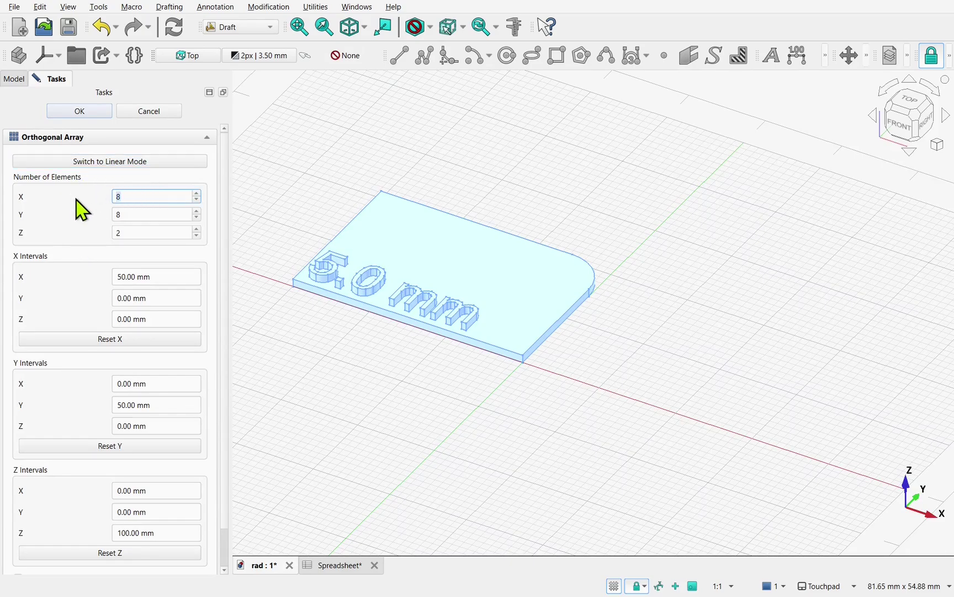
{"action": "key", "text": "BackSpace"}
{"action": "type", "text": "4"}
{"action": "key", "text": "Tab"}
{"action": "type", "text": "4"}
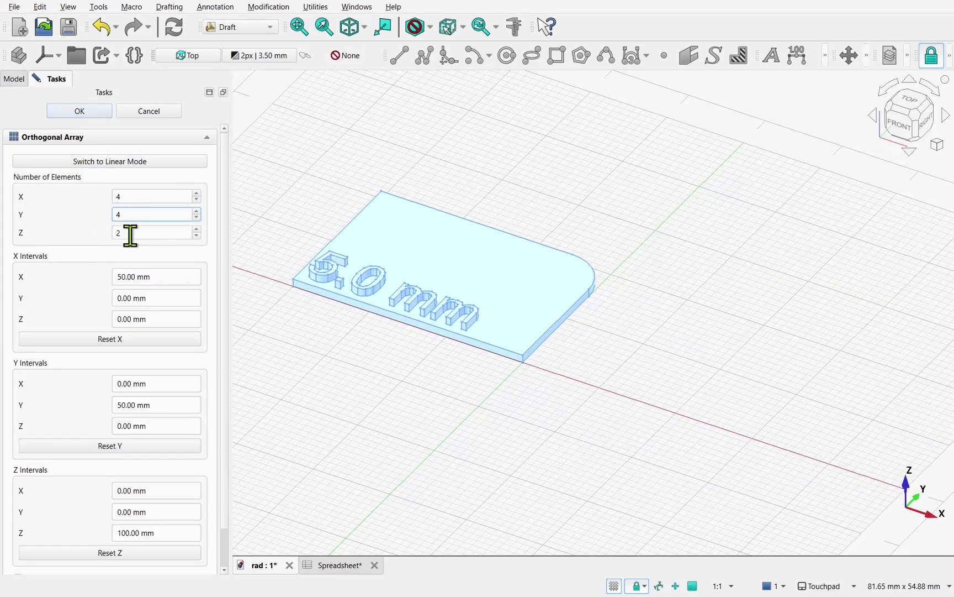
{"action": "key", "text": "Tab"}
{"action": "type", "text": "1"}
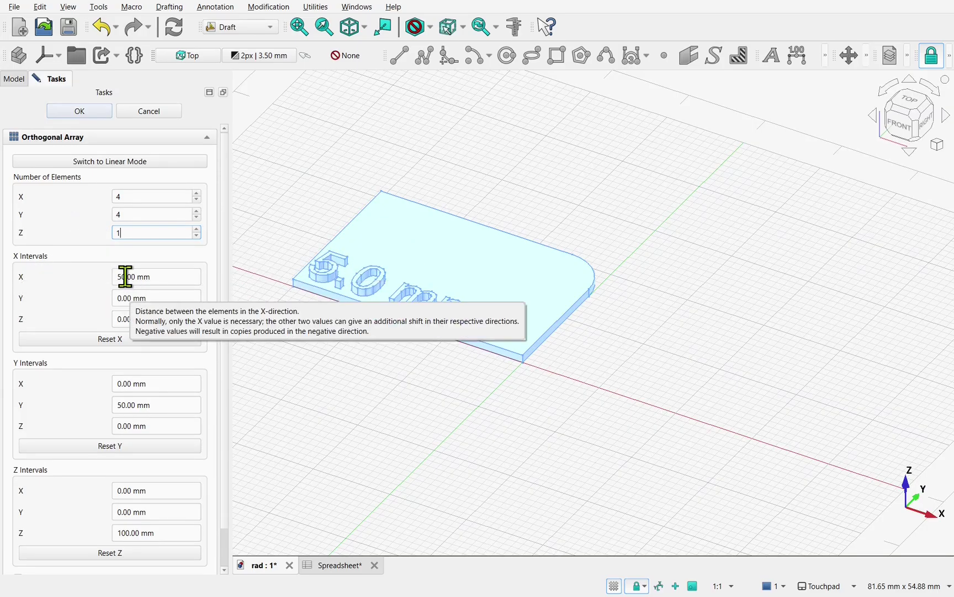
{"action": "left_click", "coordinate": [112, 276]}
{"action": "type", "text": "40"}
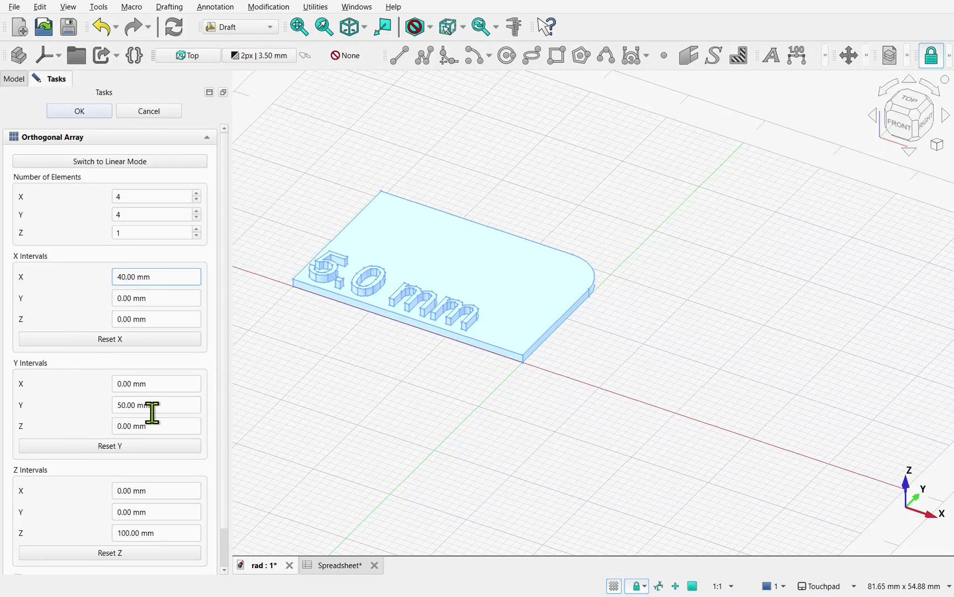
{"action": "left_click", "coordinate": [118, 407]}
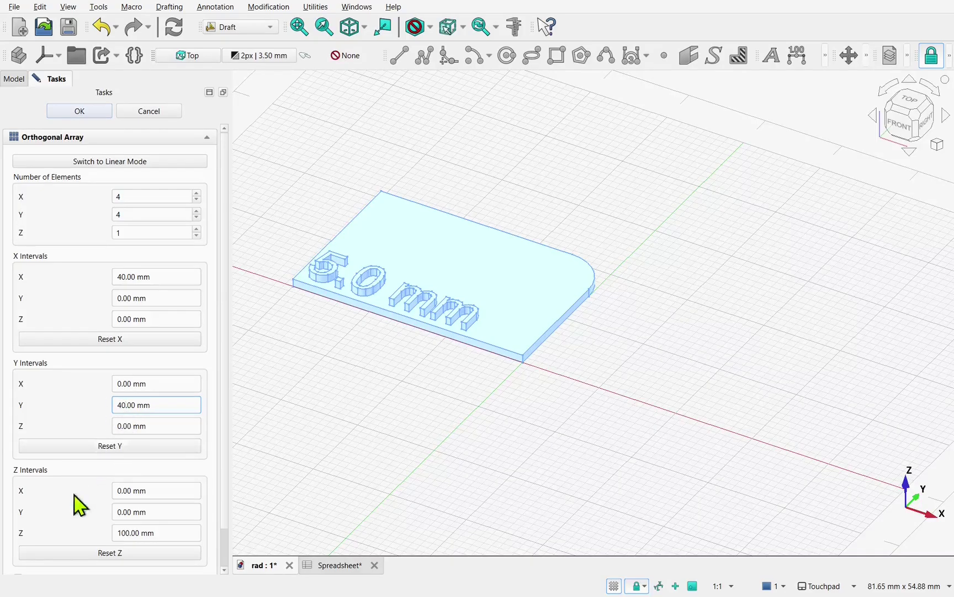
Create the 4×4 plate array and select its base Body in the tree
{"action": "left_click", "coordinate": [86, 113]}
{"action": "scroll", "coordinate": [359, 291], "scroll_direction": "down", "scroll_amount": 6}
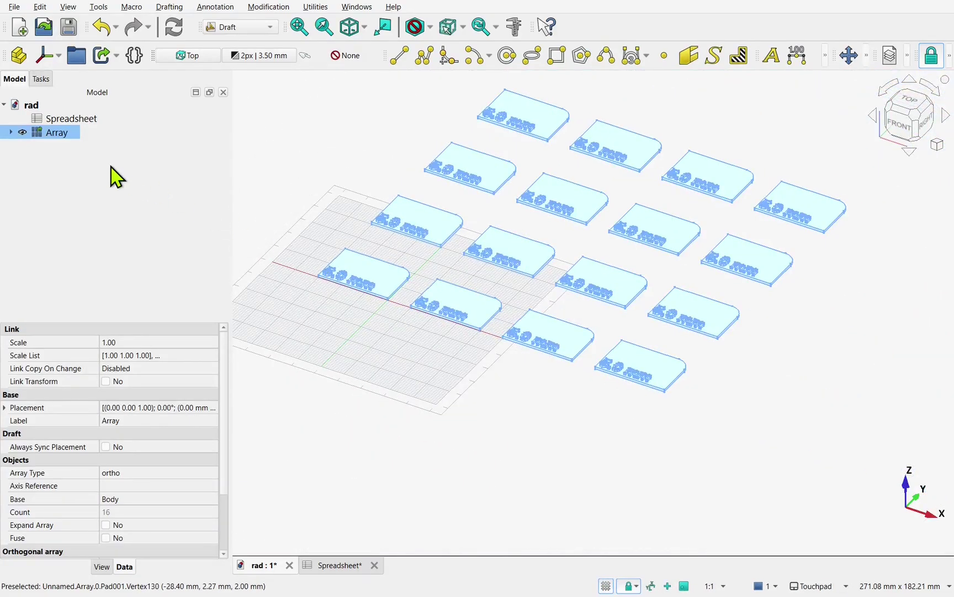
{"action": "left_click", "coordinate": [11, 132]}
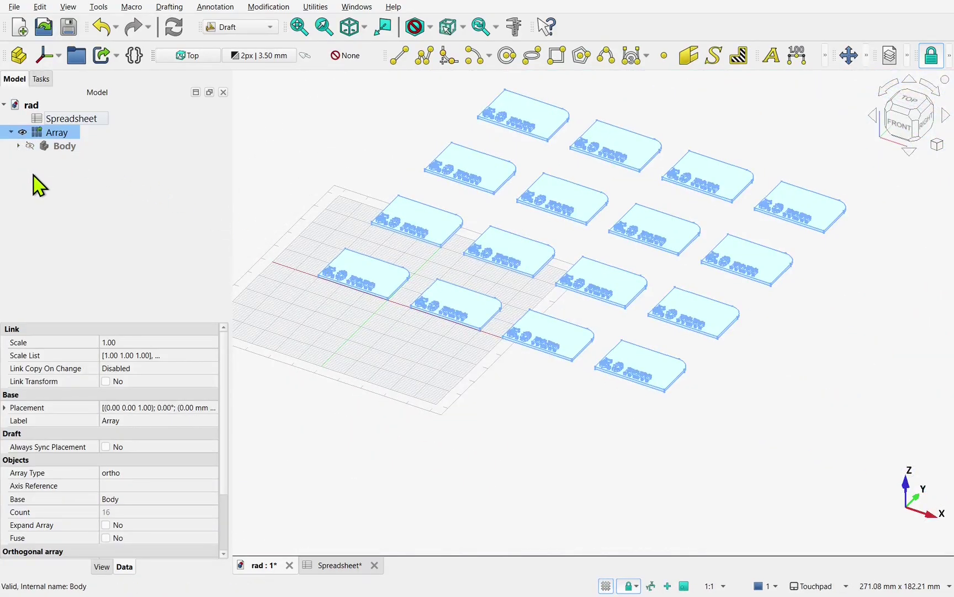
{"action": "left_click", "coordinate": [61, 146]}
Switch the Body's Radius to radius 10 and back to radius 5, then select the Array to view its settings
{"action": "left_click", "coordinate": [135, 420]}
{"action": "left_click", "coordinate": [141, 422]}
{"action": "left_click", "coordinate": [145, 438]}
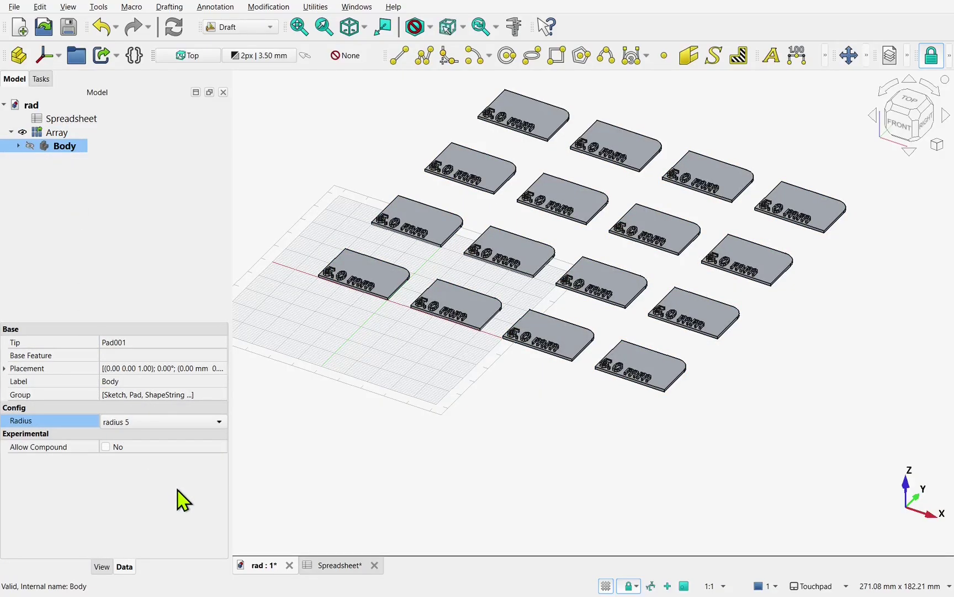
{"action": "left_click", "coordinate": [158, 434]}
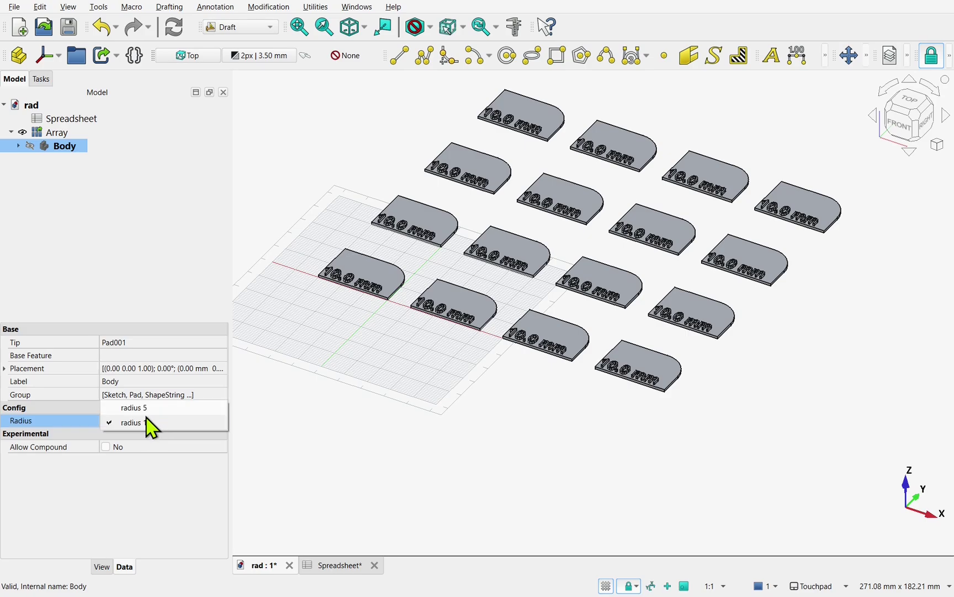
{"action": "left_click", "coordinate": [138, 408]}
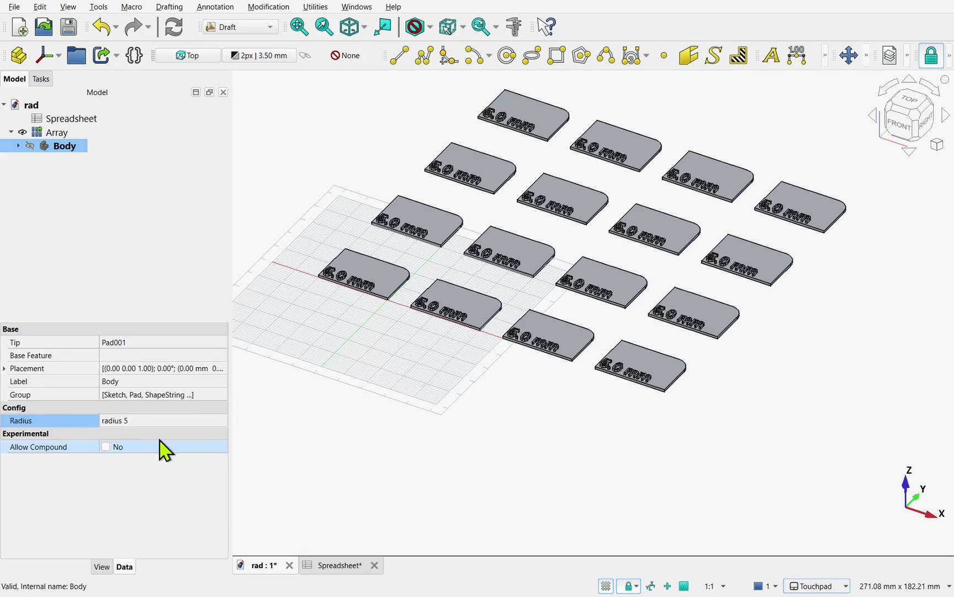
{"action": "left_click", "coordinate": [55, 133]}
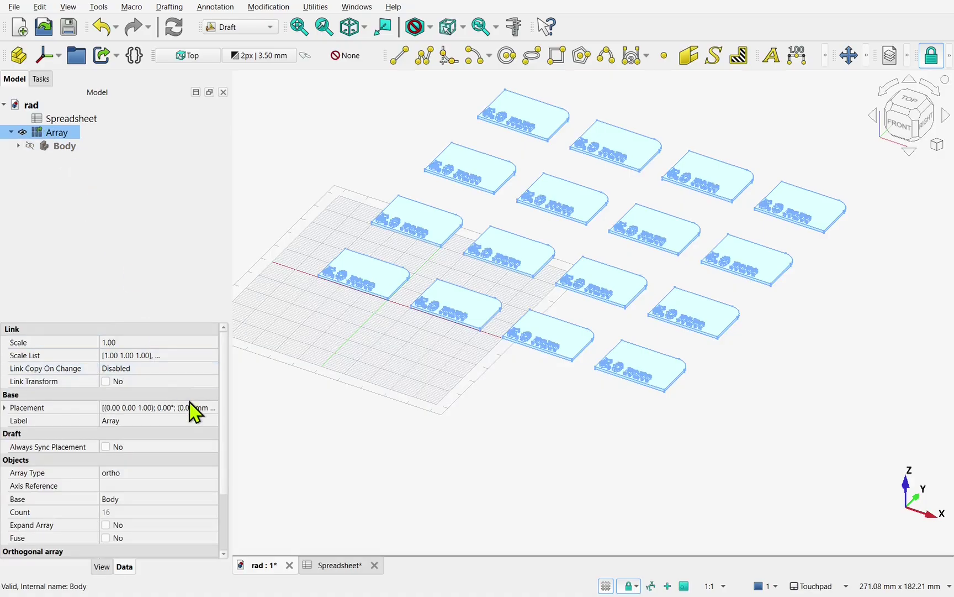
{"action": "left_click_drag", "start_coordinate": [226, 431], "coordinate": [241, 501]}
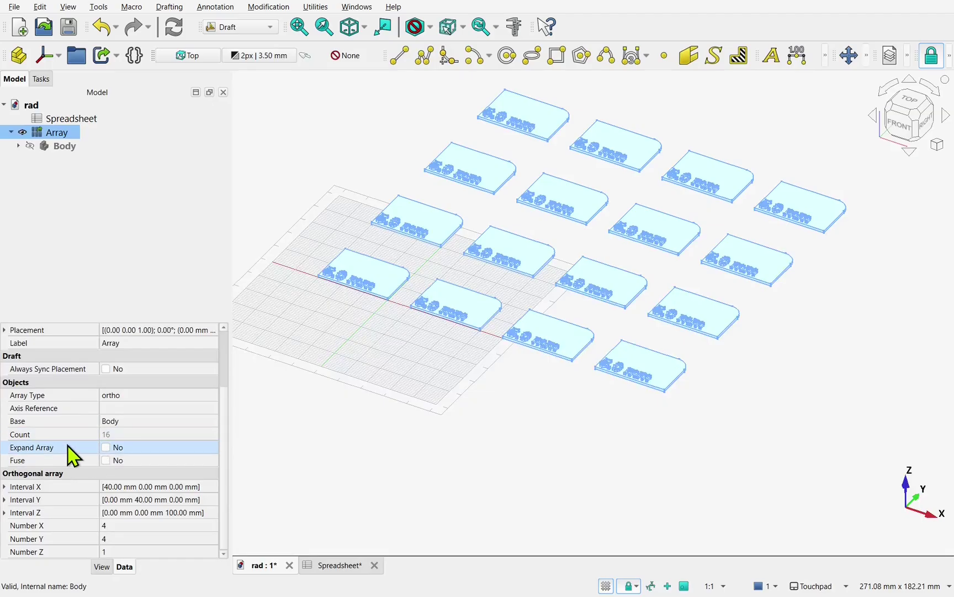
Tick Expand Array and set element Array_i0's Radius to radius 10, turning all plates 10 mm
{"action": "left_click", "coordinate": [106, 448]}
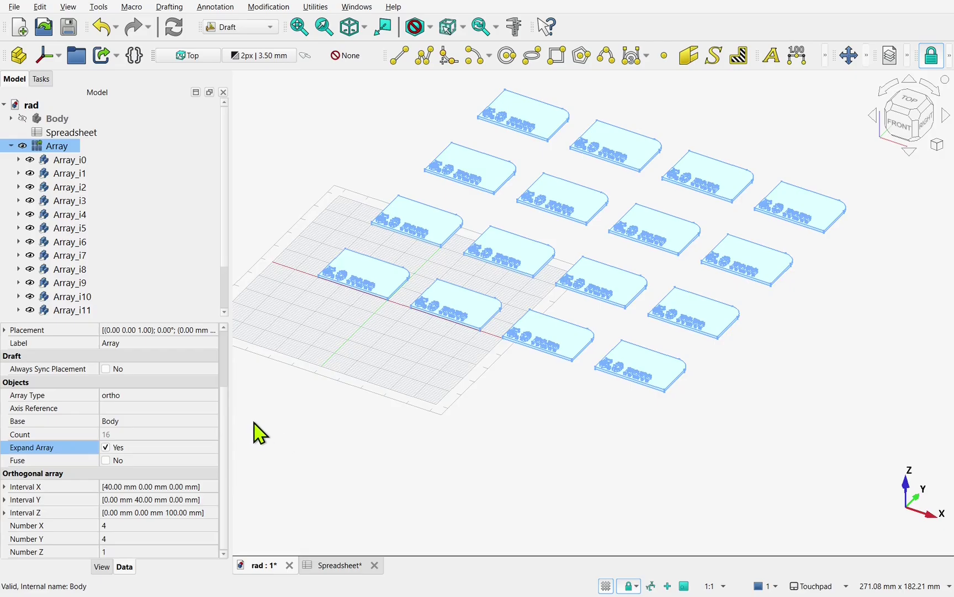
{"action": "left_click", "coordinate": [75, 163]}
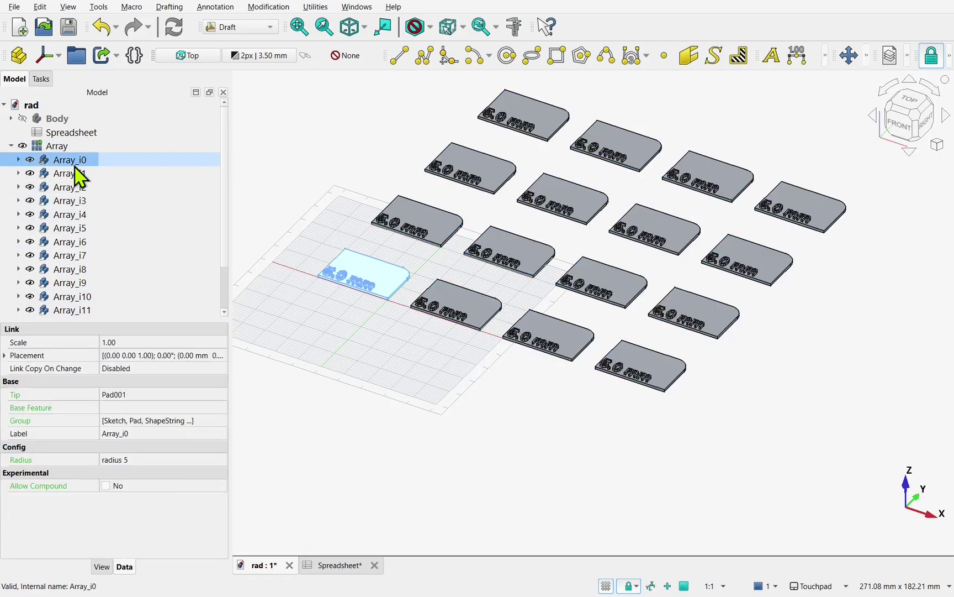
{"action": "left_click", "coordinate": [145, 462]}
{"action": "left_click", "coordinate": [136, 477]}
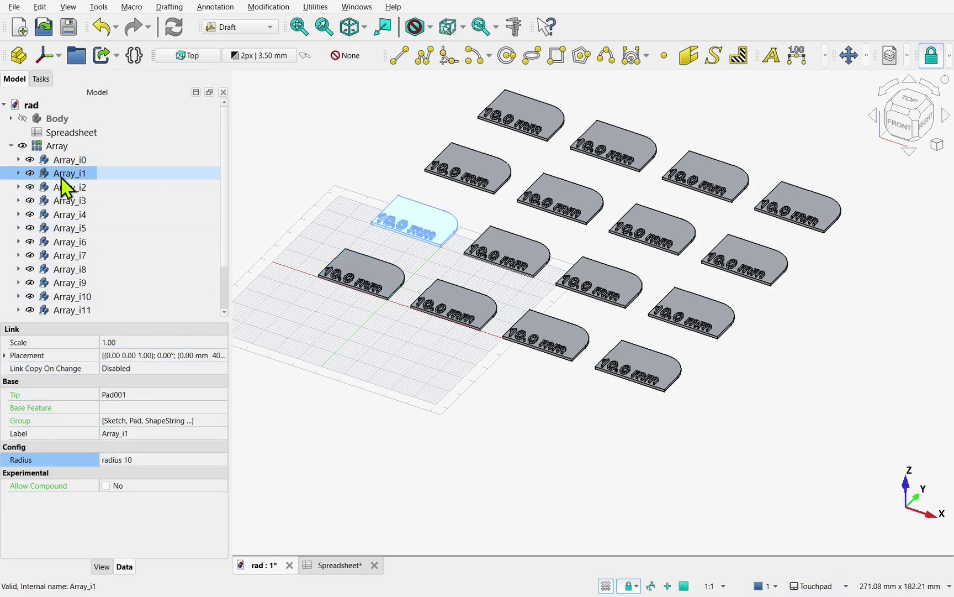
Select Array_i0 through Array_i15 and set their Link Copy On Change to Enabled
{"action": "left_click", "coordinate": [73, 160]}
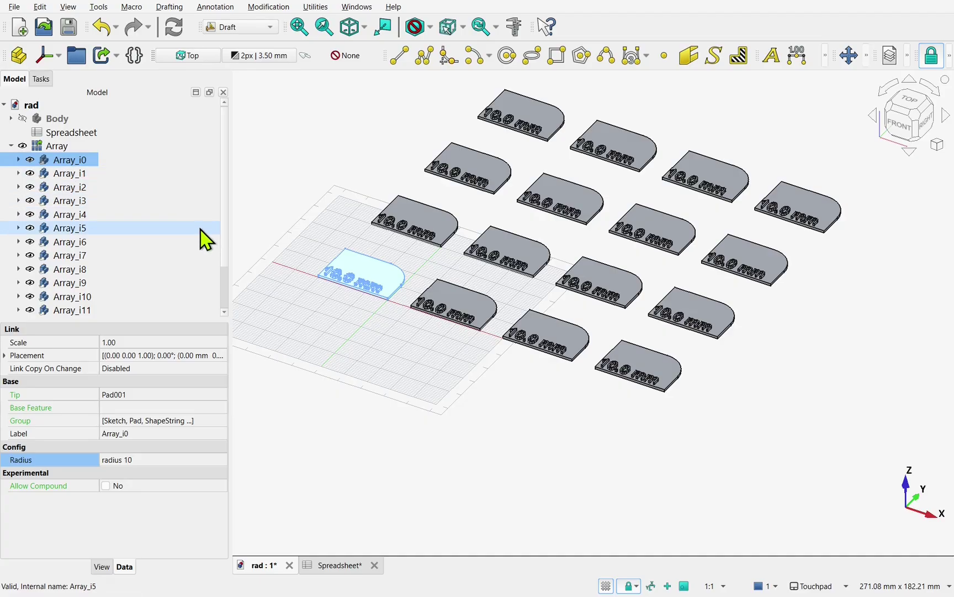
{"action": "scroll", "coordinate": [225, 259], "scroll_direction": "down", "scroll_amount": 2}
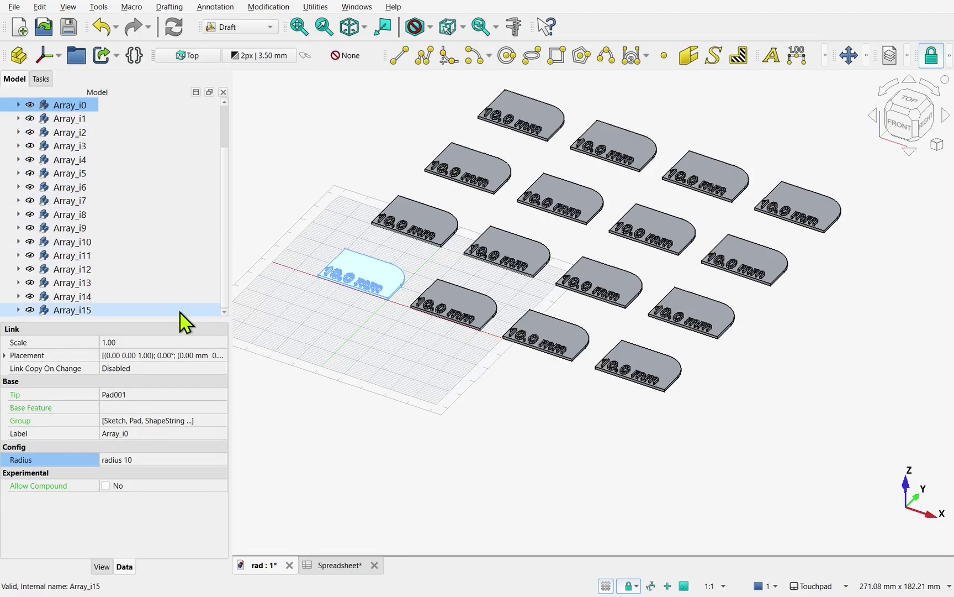
{"action": "left_click", "coordinate": [72, 310], "text": "shift"}
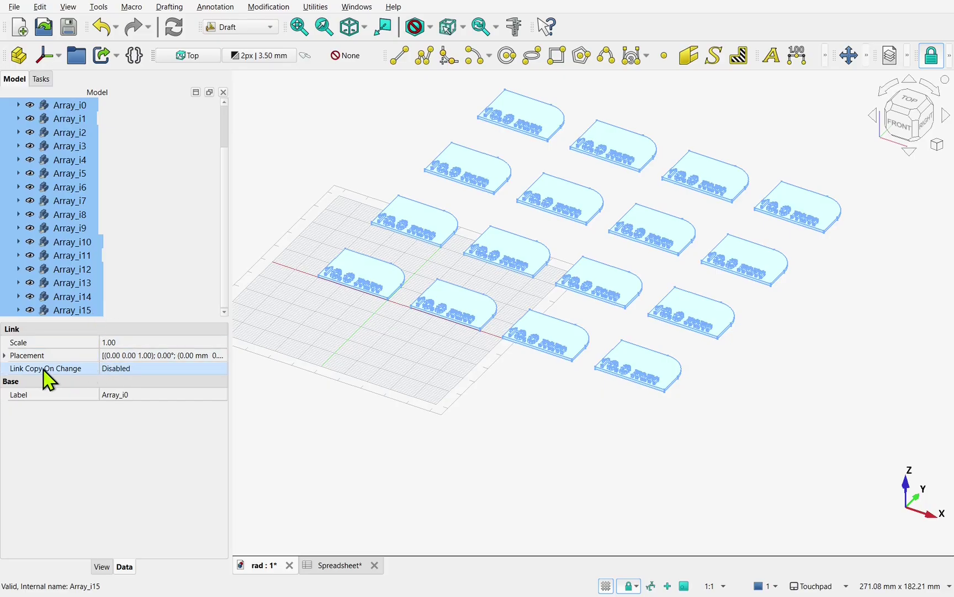
{"action": "left_click", "coordinate": [149, 372]}
{"action": "left_click", "coordinate": [149, 387]}
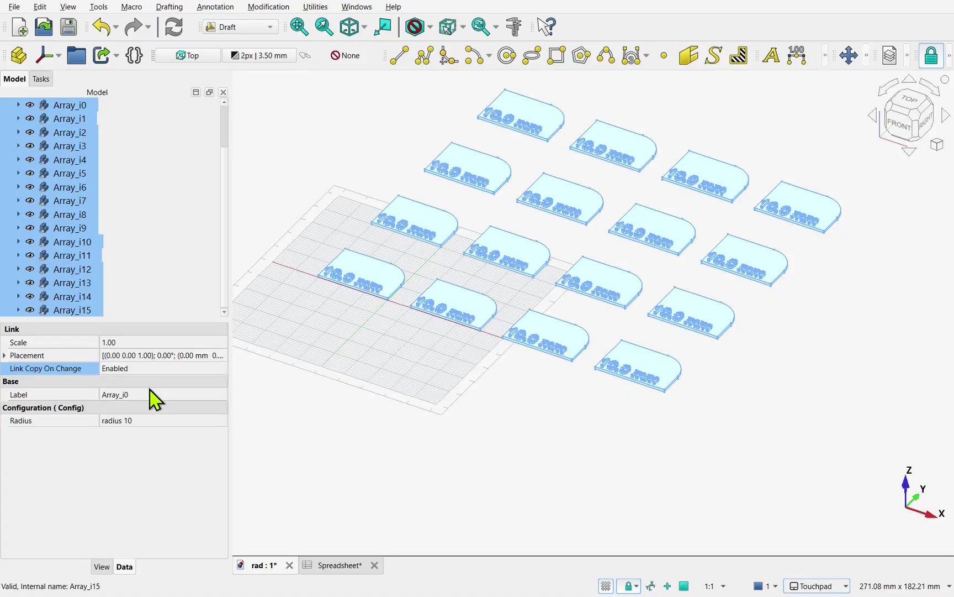
{"action": "left_click", "coordinate": [330, 414]}
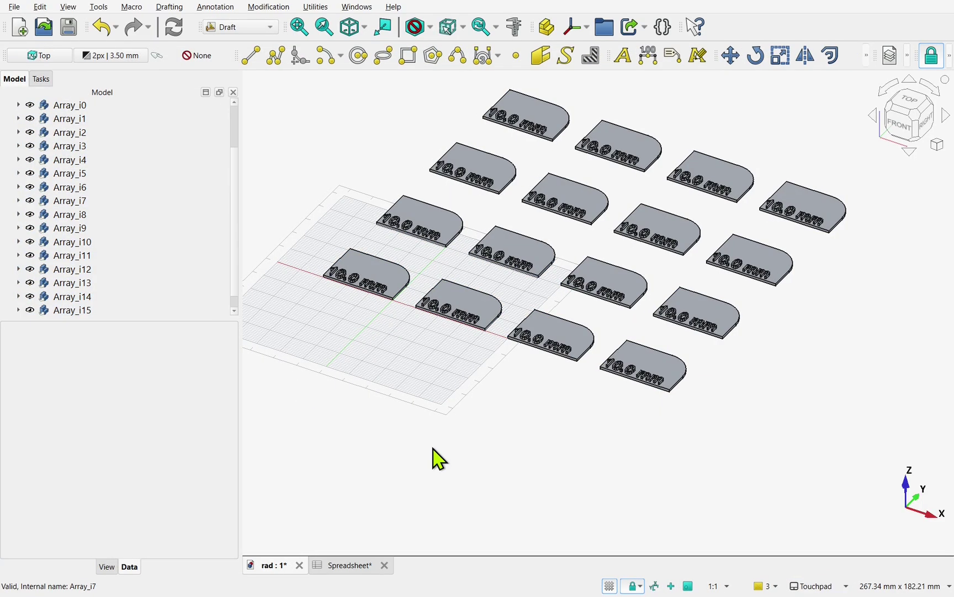
Select plate Array_i4 in the 3D view and set its Radius to radius 5
{"action": "left_click", "coordinate": [469, 309]}
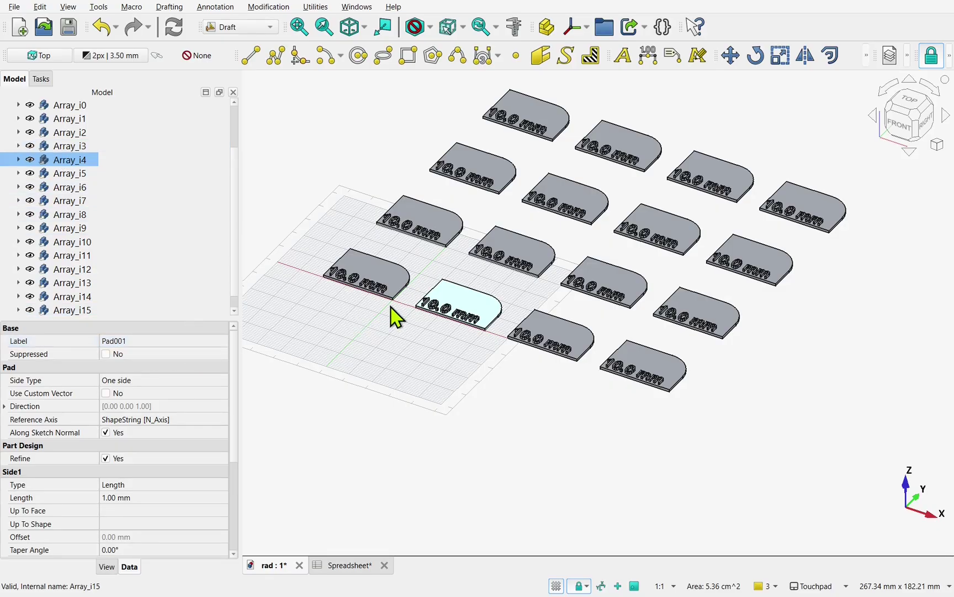
{"action": "left_click", "coordinate": [426, 343]}
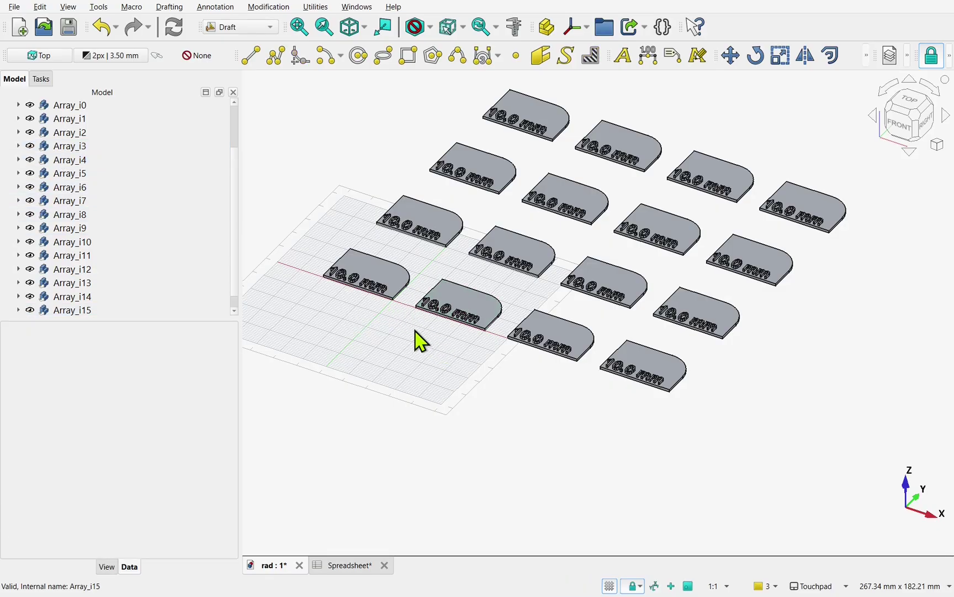
{"action": "left_click", "coordinate": [472, 310]}
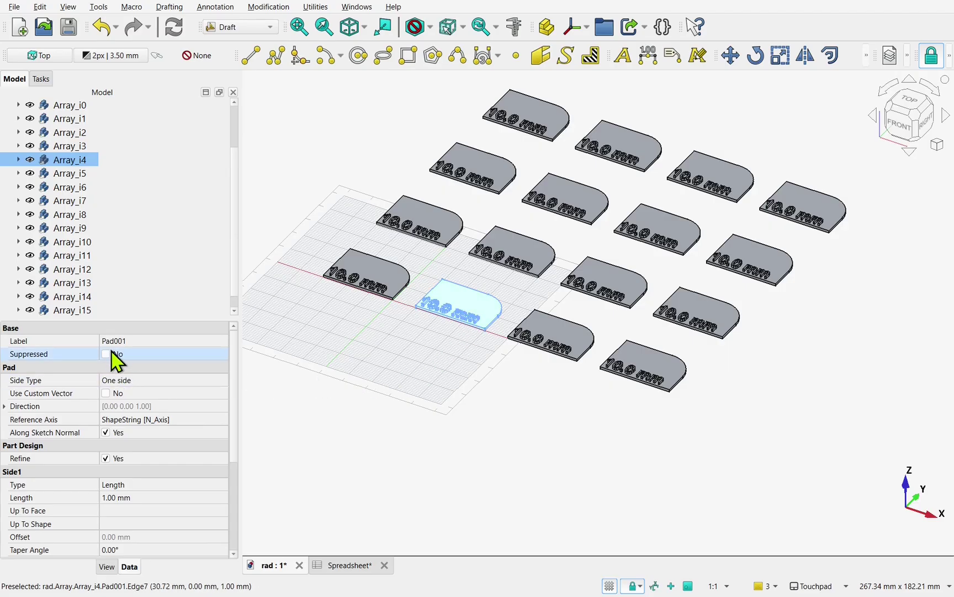
{"action": "left_click", "coordinate": [470, 312]}
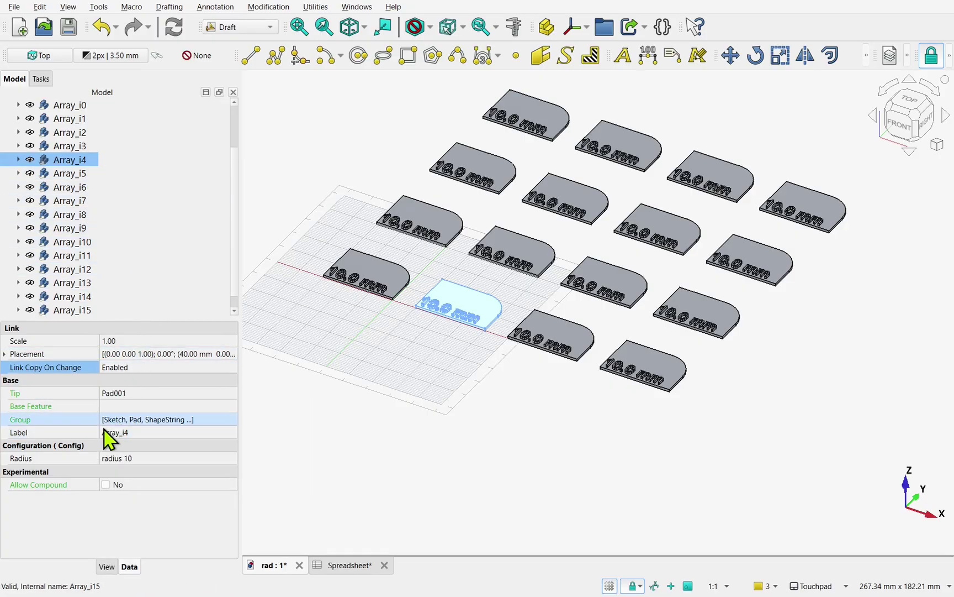
{"action": "left_click", "coordinate": [133, 461]}
{"action": "left_click", "coordinate": [133, 460]}
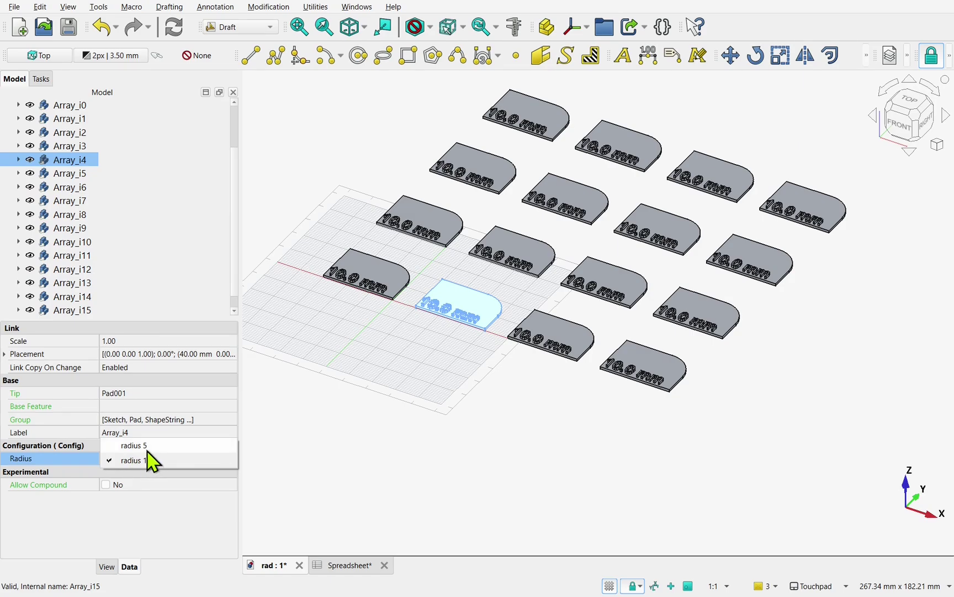
{"action": "left_click", "coordinate": [132, 445]}
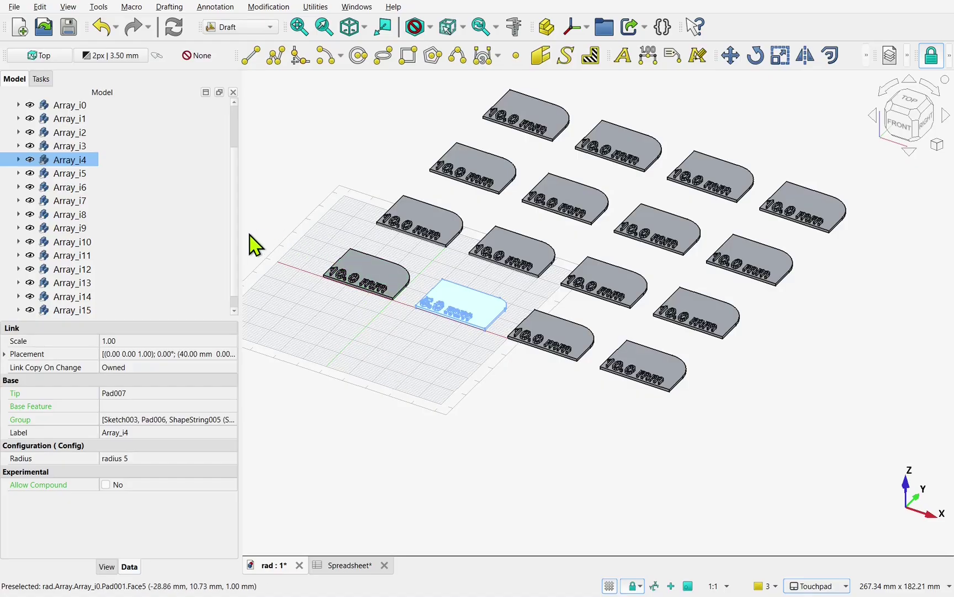
Open the Spreadsheet and enter 'radius 15' in A4 and 15 in B4
{"action": "scroll", "coordinate": [232, 183], "scroll_direction": "up", "scroll_amount": 2}
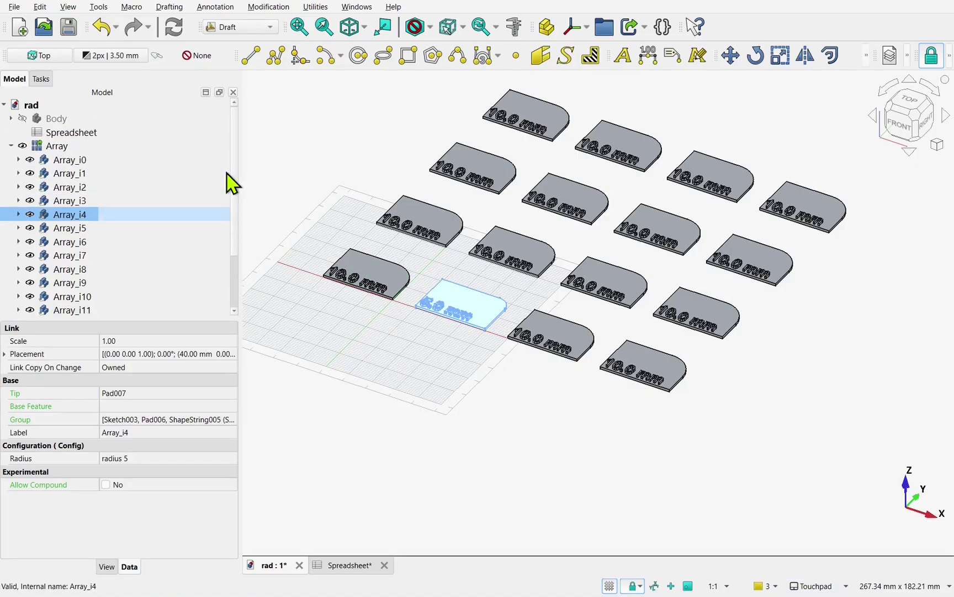
{"action": "left_click", "coordinate": [85, 135]}
{"action": "double_click", "coordinate": [83, 132]}
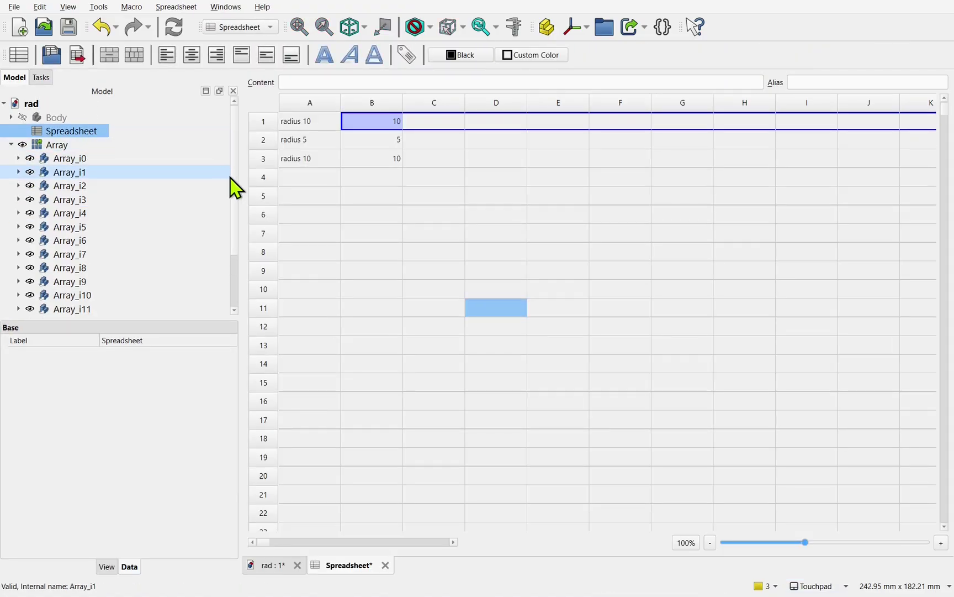
{"action": "double_click", "coordinate": [311, 181]}
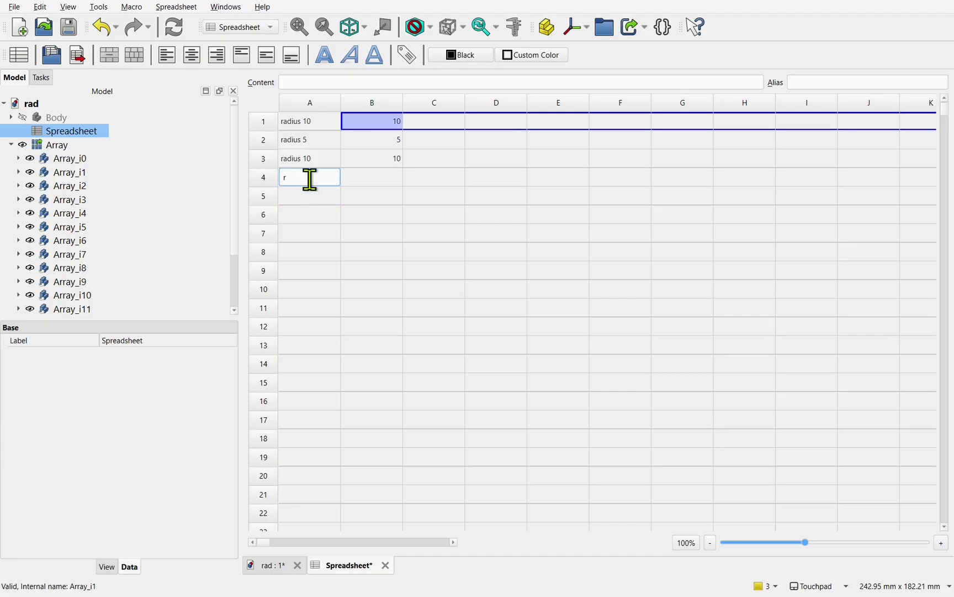
{"action": "type", "text": "radius 15"}
{"action": "left_click", "coordinate": [368, 187]}
{"action": "double_click", "coordinate": [364, 178]}
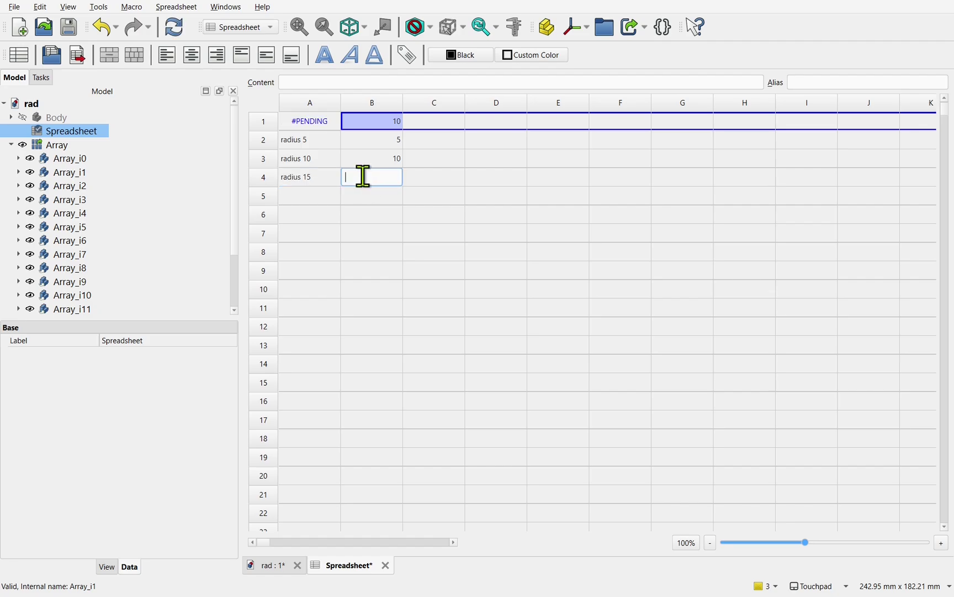
{"action": "left_click", "coordinate": [369, 215]}
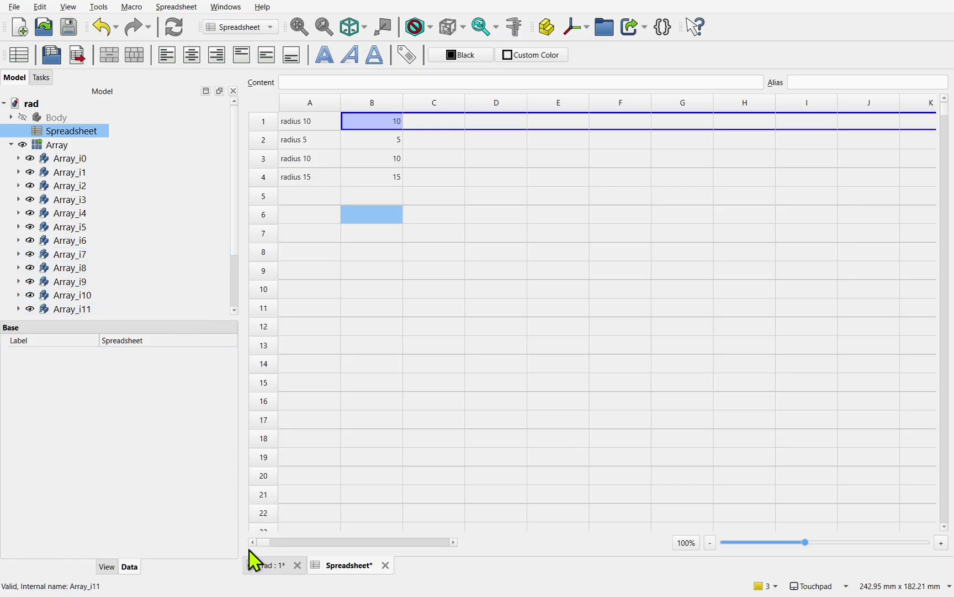
Return to the 3D model and open the radius choices of the 5.0 mm plate Array_i4
{"action": "left_click", "coordinate": [262, 567]}
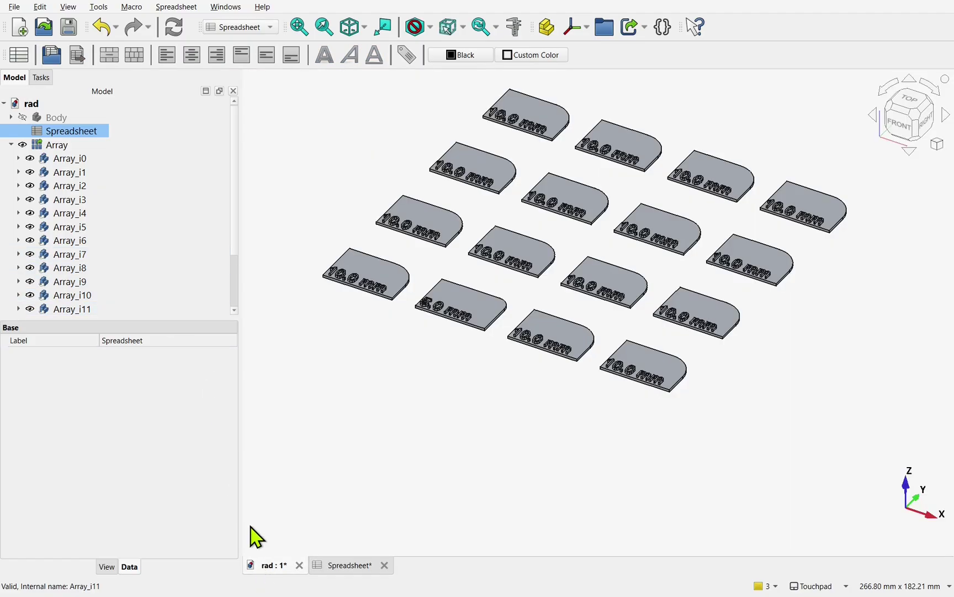
{"action": "left_click", "coordinate": [469, 307]}
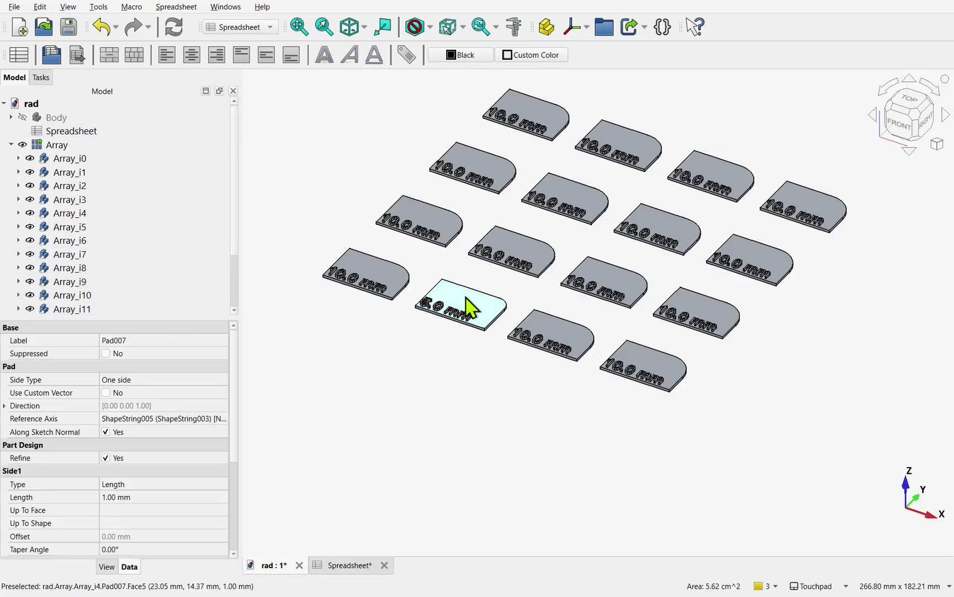
{"action": "left_click", "coordinate": [469, 307]}
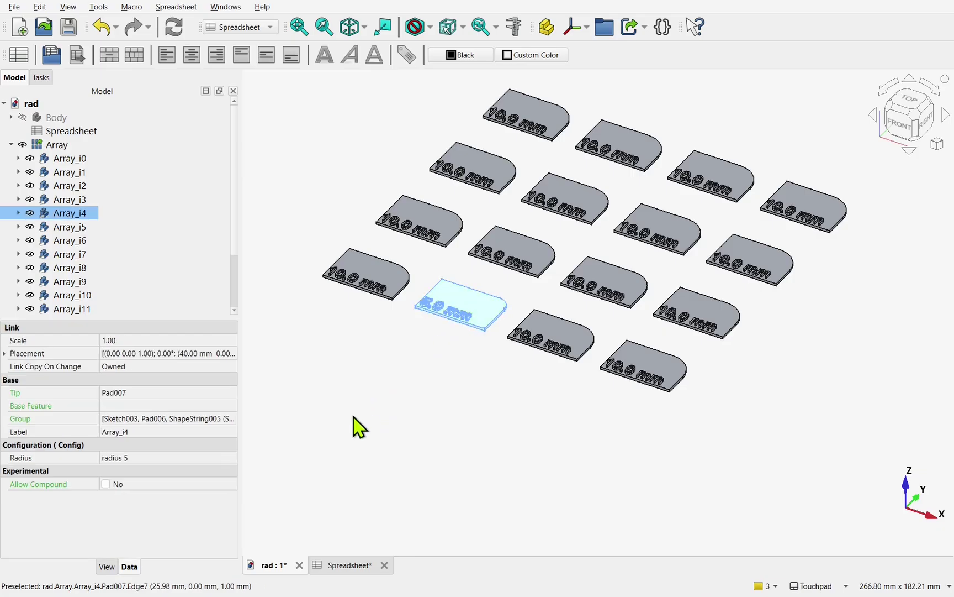
{"action": "left_click", "coordinate": [134, 458]}
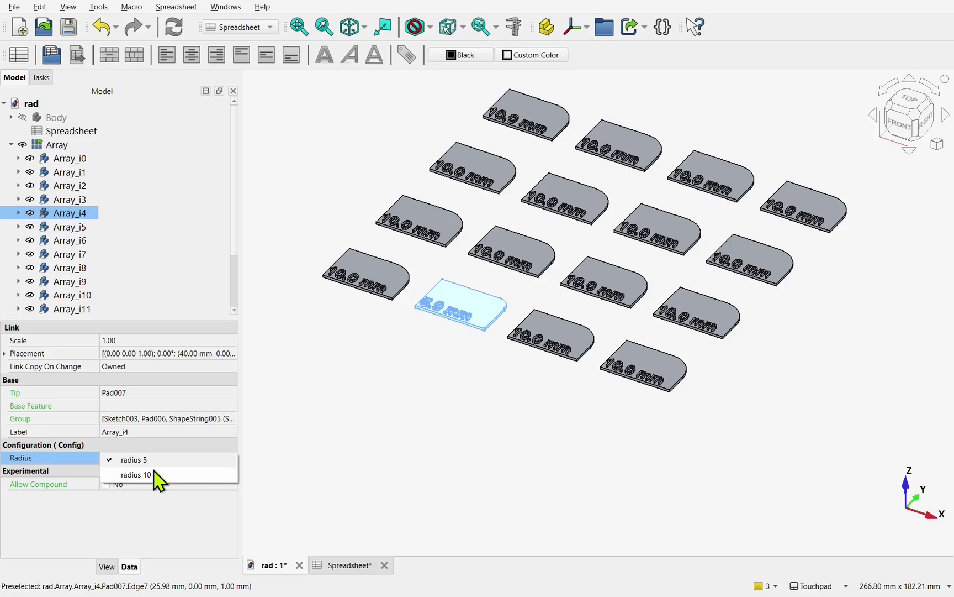
Check Array_i0's radius list now includes radius 15, then reselect the Array_i4 plate
{"action": "left_click", "coordinate": [374, 276]}
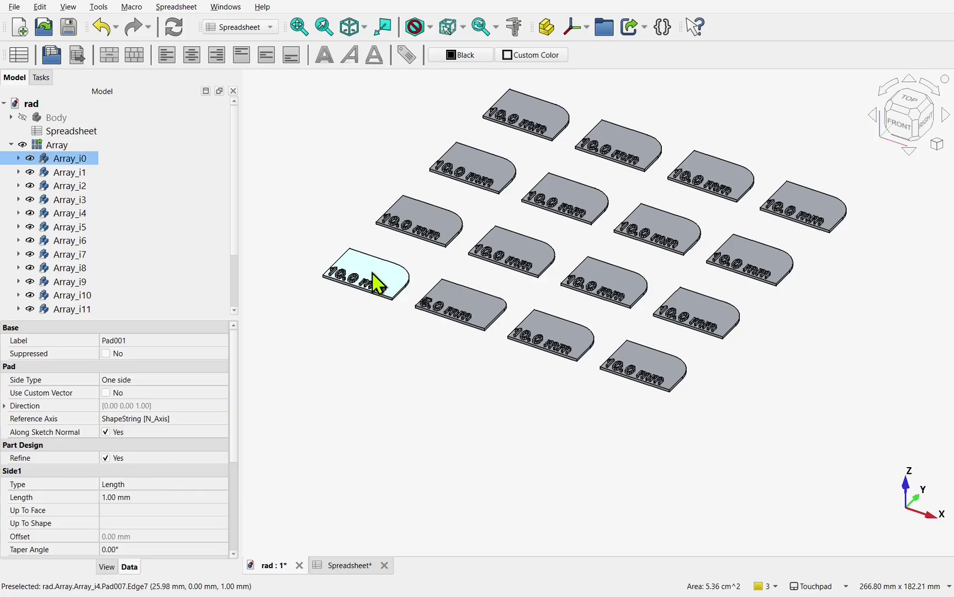
{"action": "left_click", "coordinate": [374, 276]}
{"action": "left_click", "coordinate": [374, 276]}
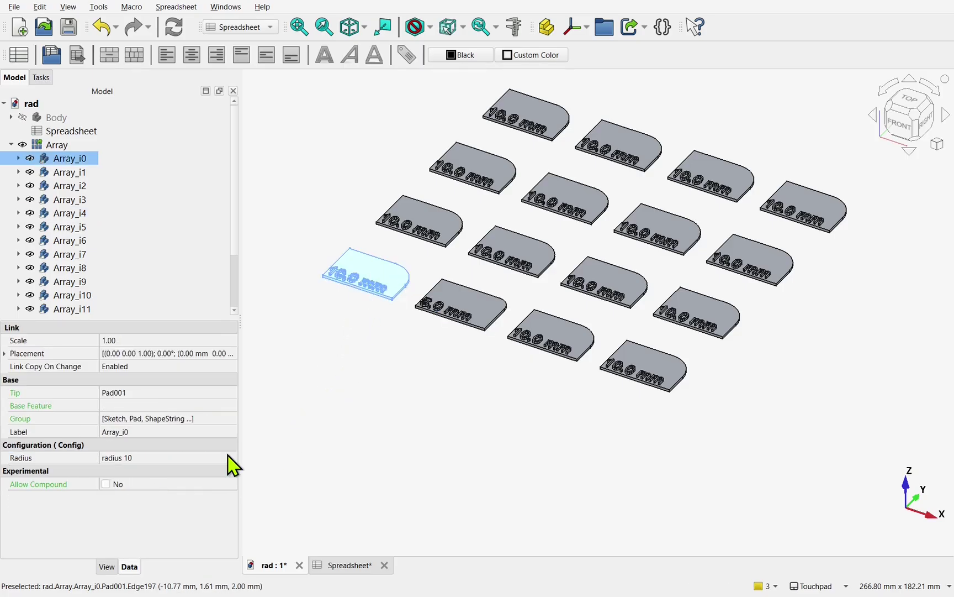
{"action": "left_click", "coordinate": [169, 458]}
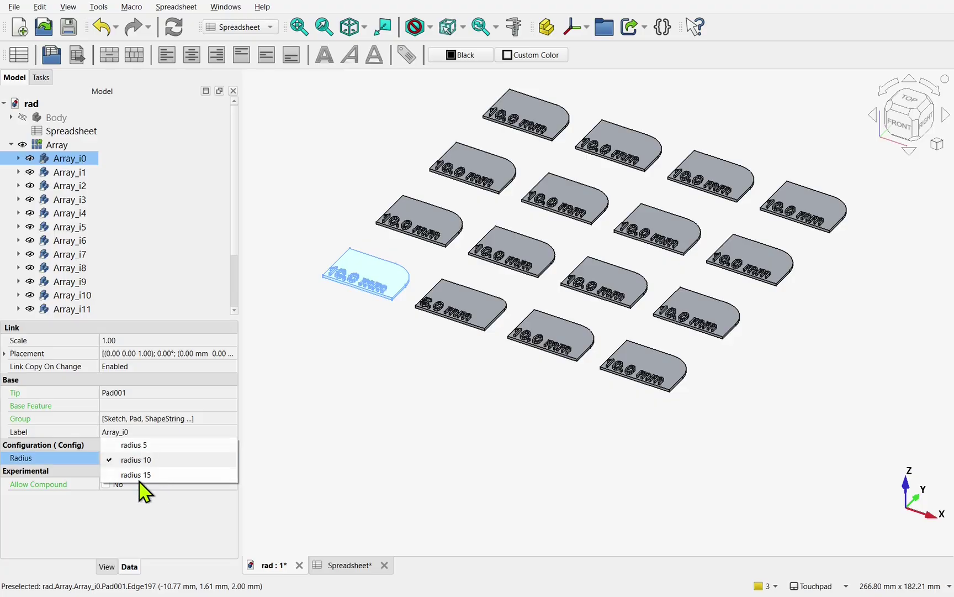
{"action": "left_click", "coordinate": [402, 395]}
{"action": "left_click", "coordinate": [402, 395]}
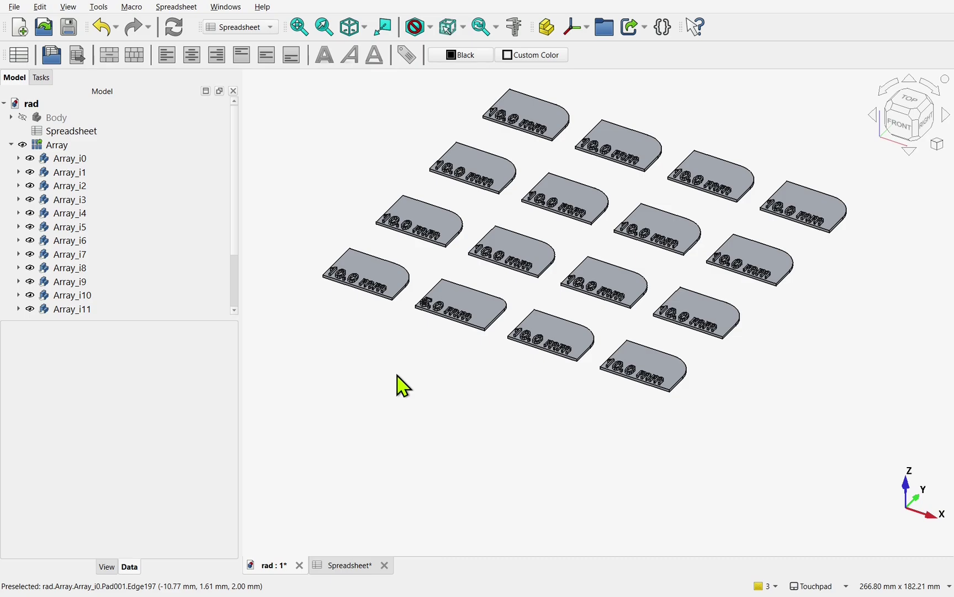
{"action": "left_click", "coordinate": [483, 322]}
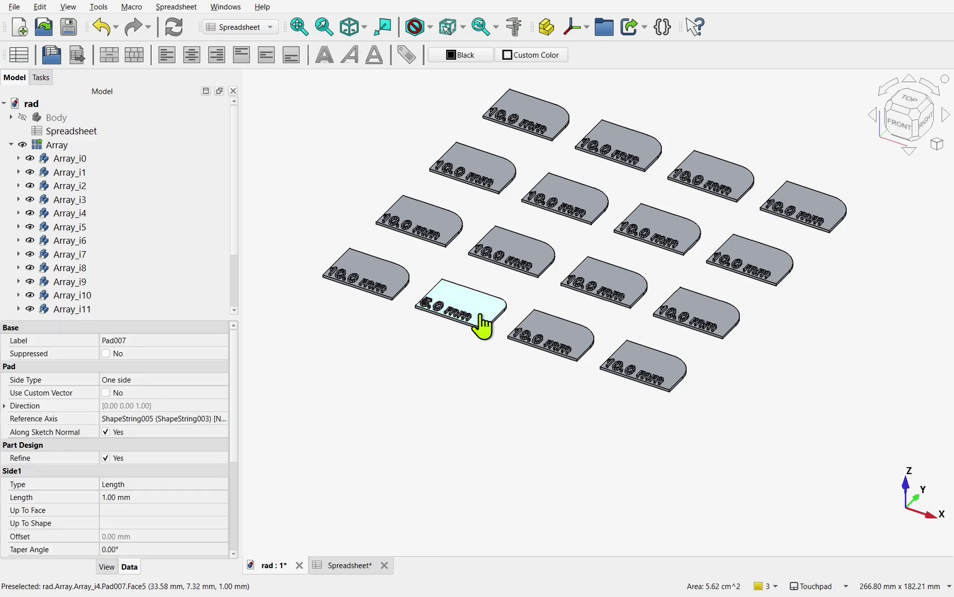
{"action": "left_click", "coordinate": [485, 323]}
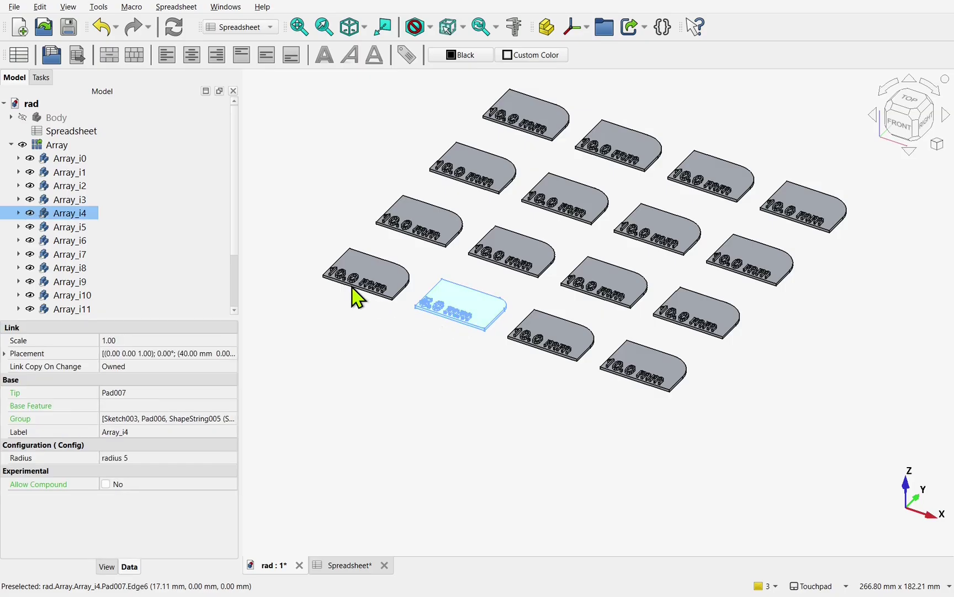
Refresh Array_i4's configurable object and set its Radius to the radius 15 configuration
{"action": "right_click", "coordinate": [81, 226]}
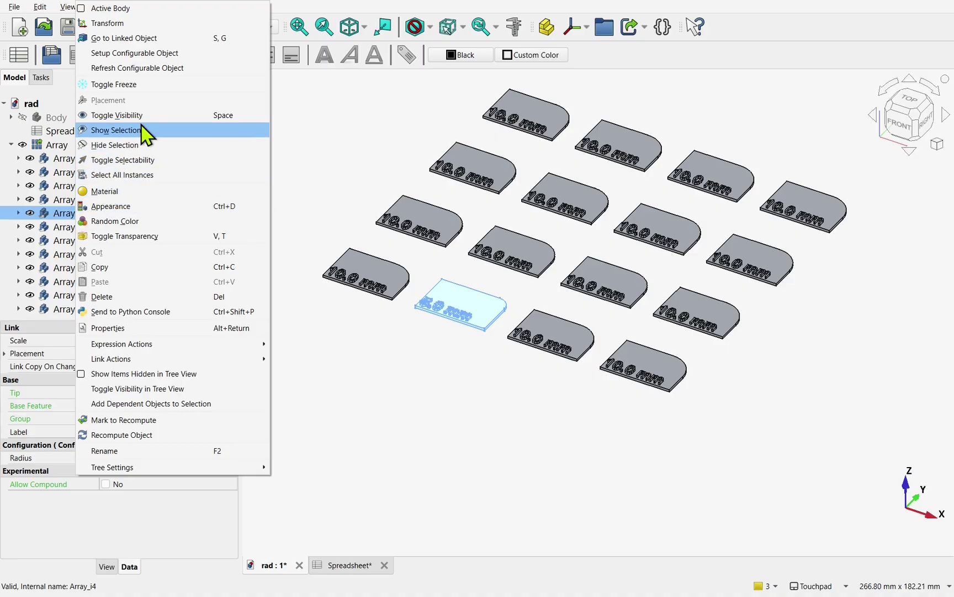
{"action": "left_click", "coordinate": [163, 68]}
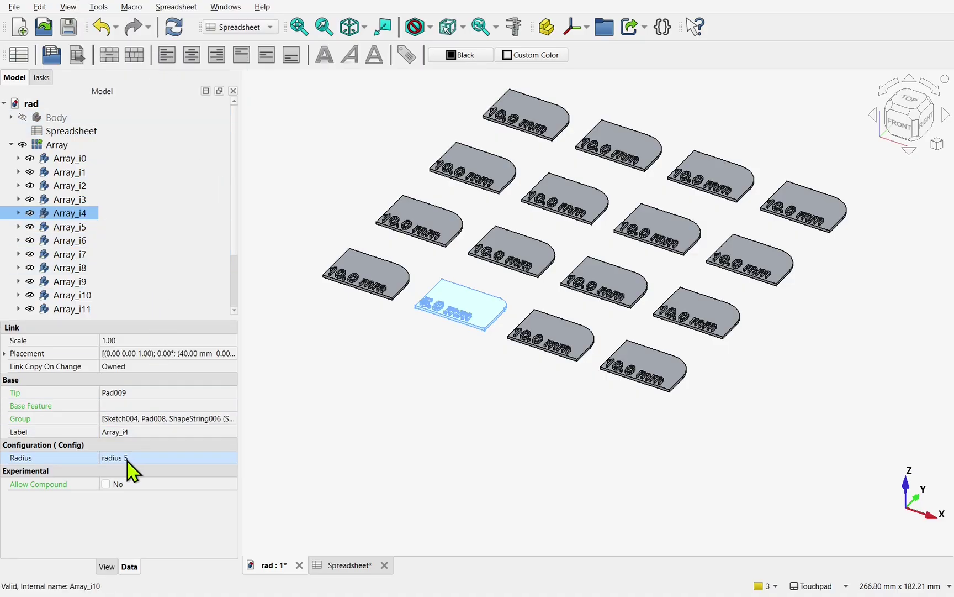
{"action": "left_click", "coordinate": [141, 460]}
{"action": "left_click", "coordinate": [142, 459]}
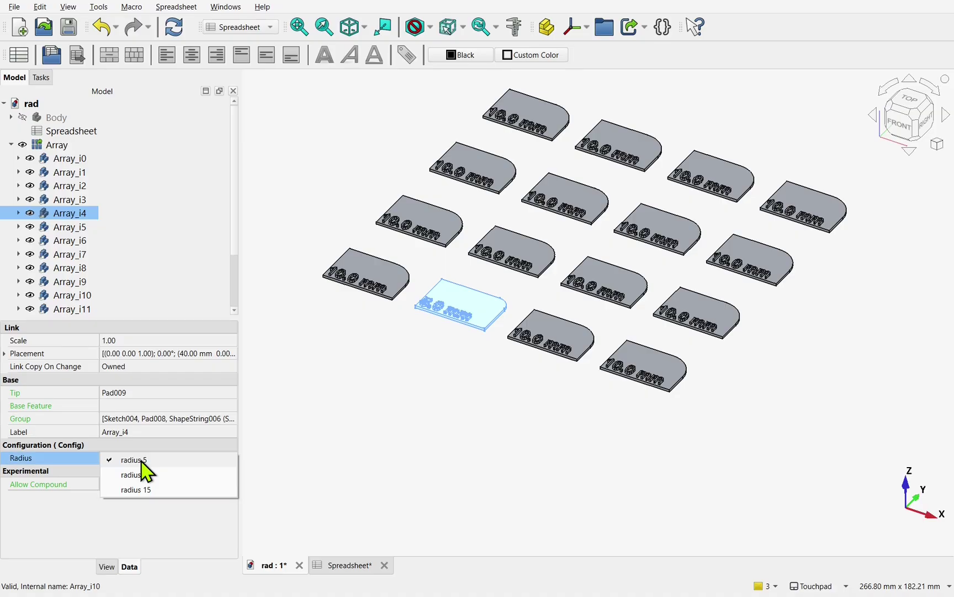
{"action": "left_click", "coordinate": [145, 490]}
Switch the middle 10.0 mm plate, Array_i9, to the radius 5 configuration
{"action": "left_click", "coordinate": [353, 441]}
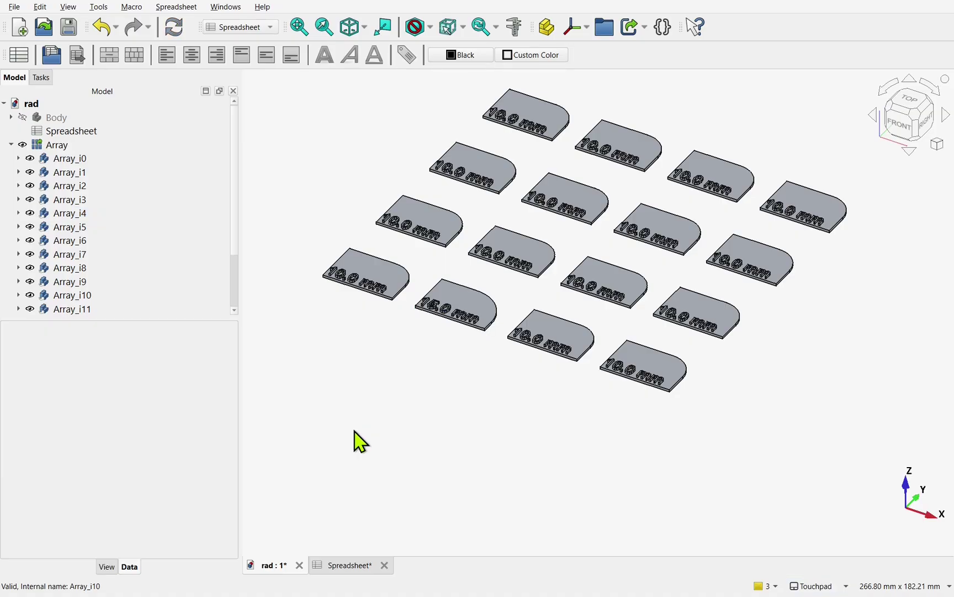
{"action": "left_click", "coordinate": [601, 279]}
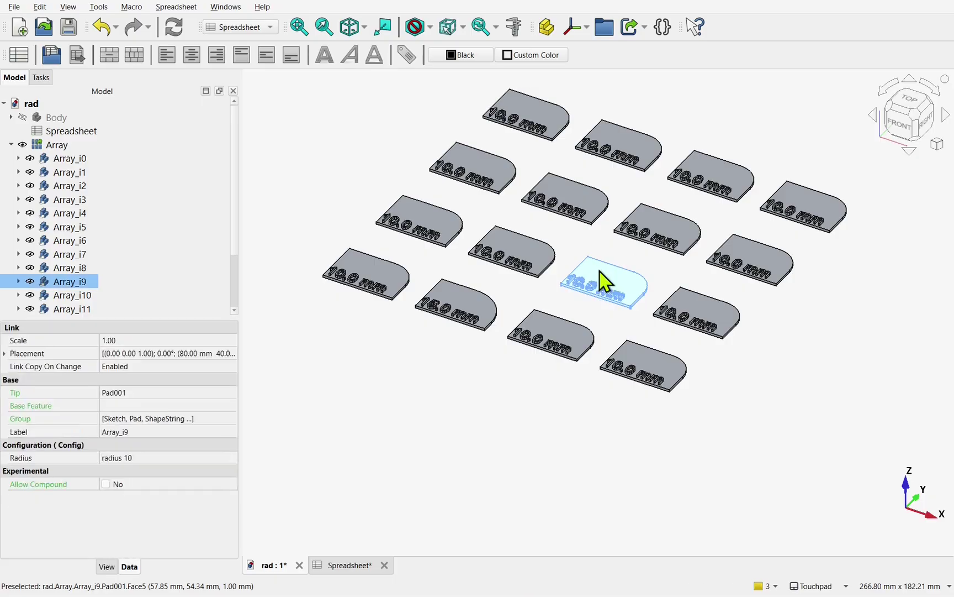
{"action": "left_click", "coordinate": [160, 458]}
{"action": "left_click", "coordinate": [161, 458]}
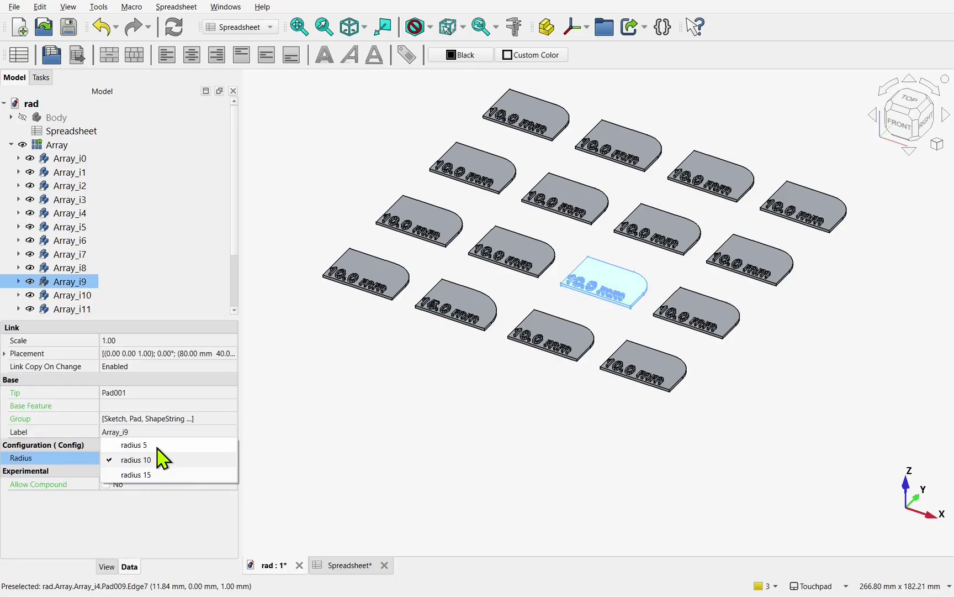
{"action": "left_click", "coordinate": [141, 444]}
{"action": "left_click", "coordinate": [447, 410]}
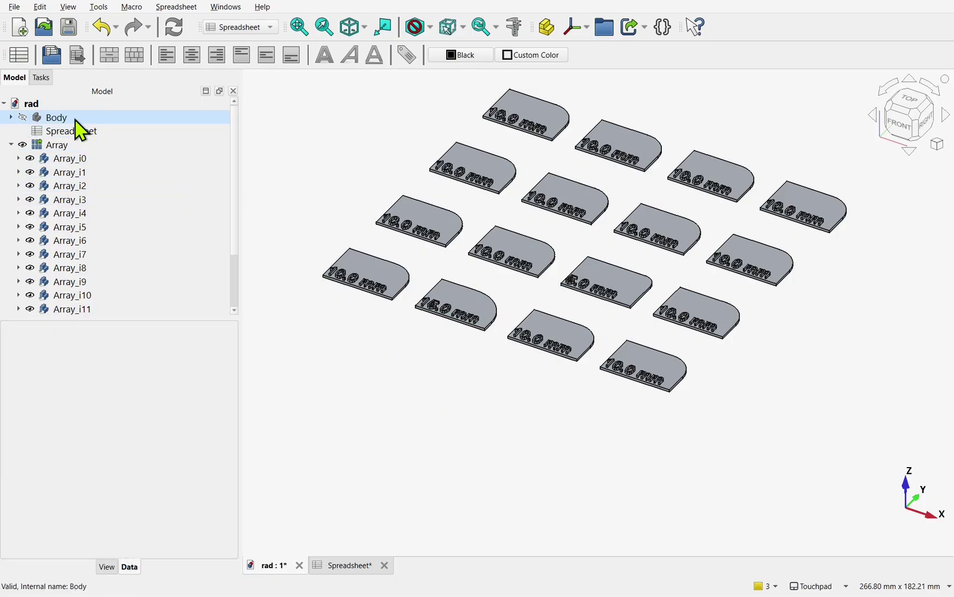
Remove row 4 (radius 15) from the radius spreadsheet and recompute the document
{"action": "double_click", "coordinate": [67, 133]}
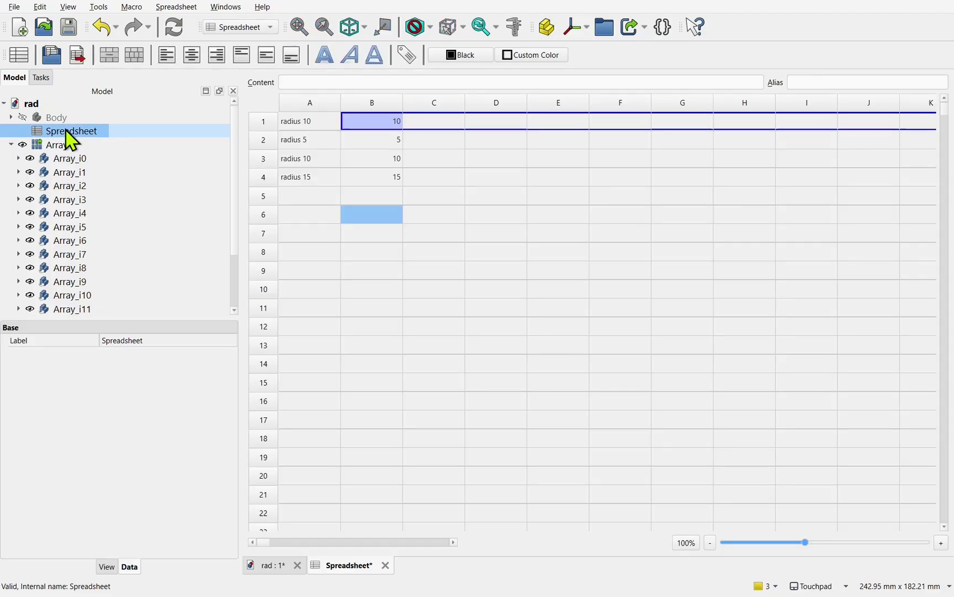
{"action": "left_click", "coordinate": [263, 178]}
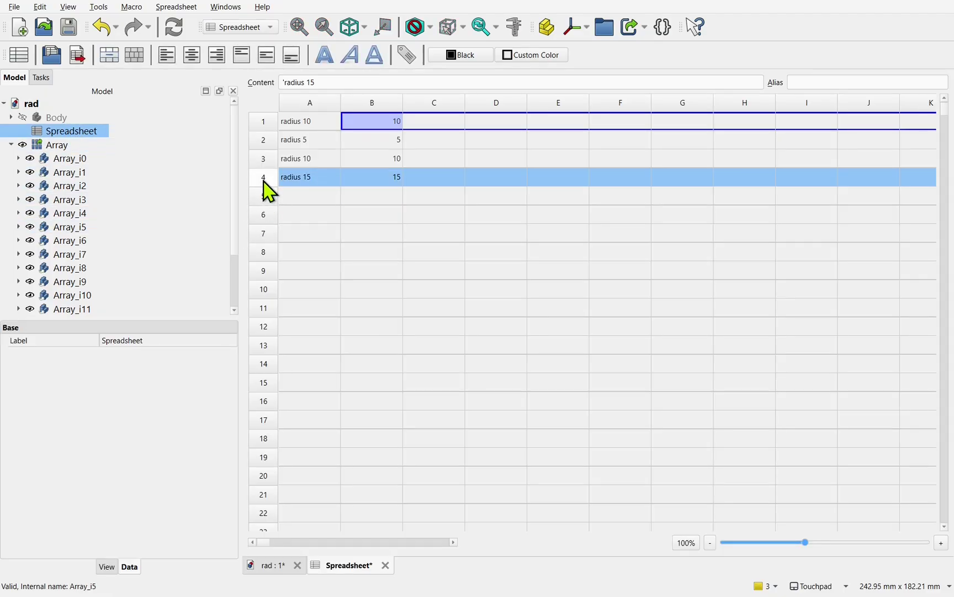
{"action": "right_click", "coordinate": [266, 191]}
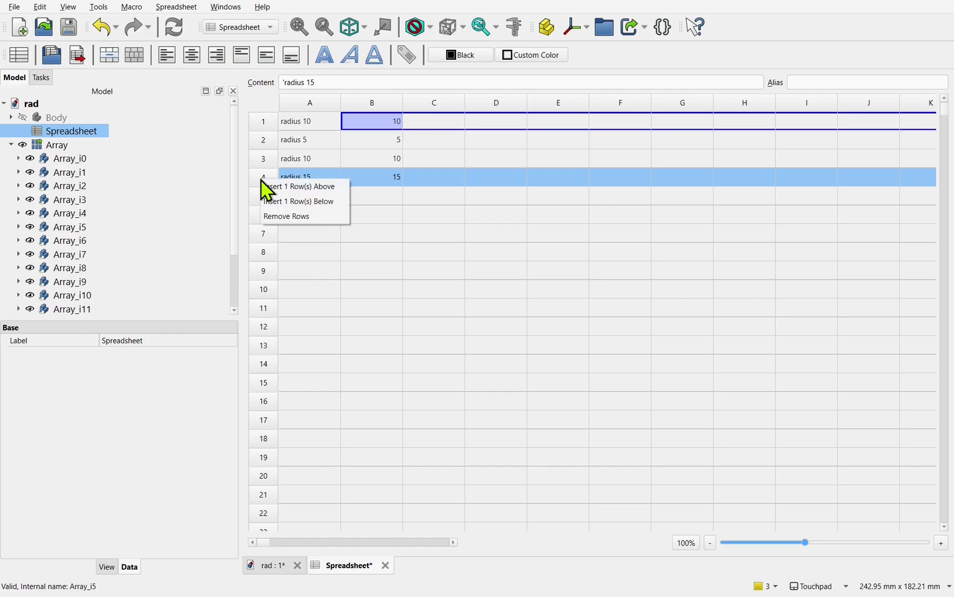
{"action": "left_click", "coordinate": [284, 218]}
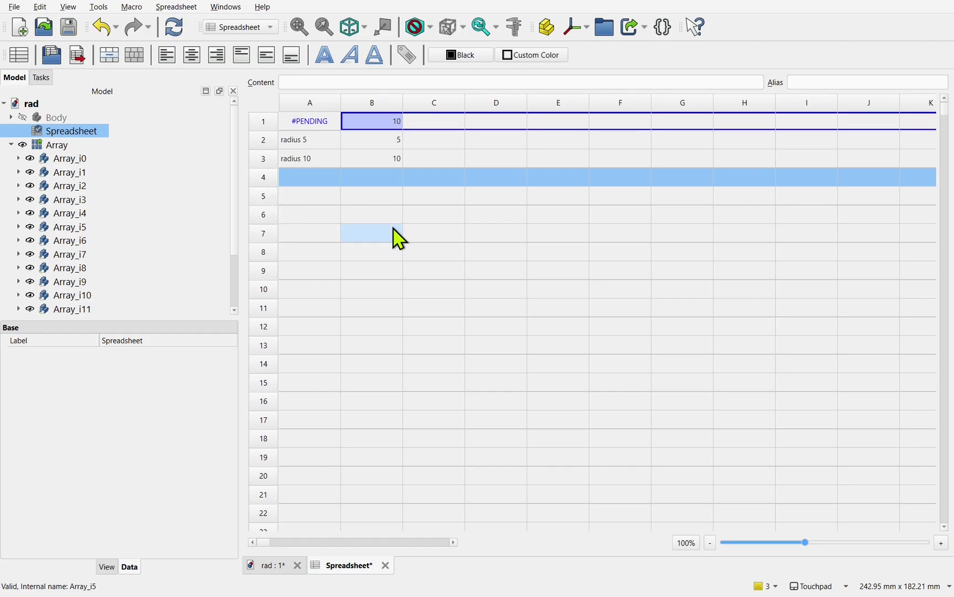
{"action": "left_click", "coordinate": [186, 35]}
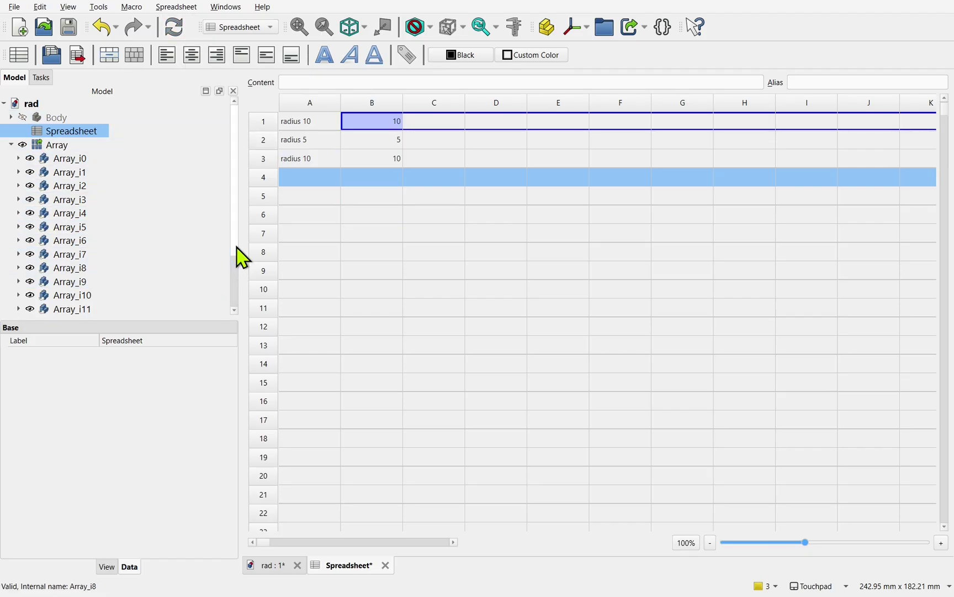
{"action": "left_click_drag", "start_coordinate": [238, 257], "coordinate": [243, 217]}
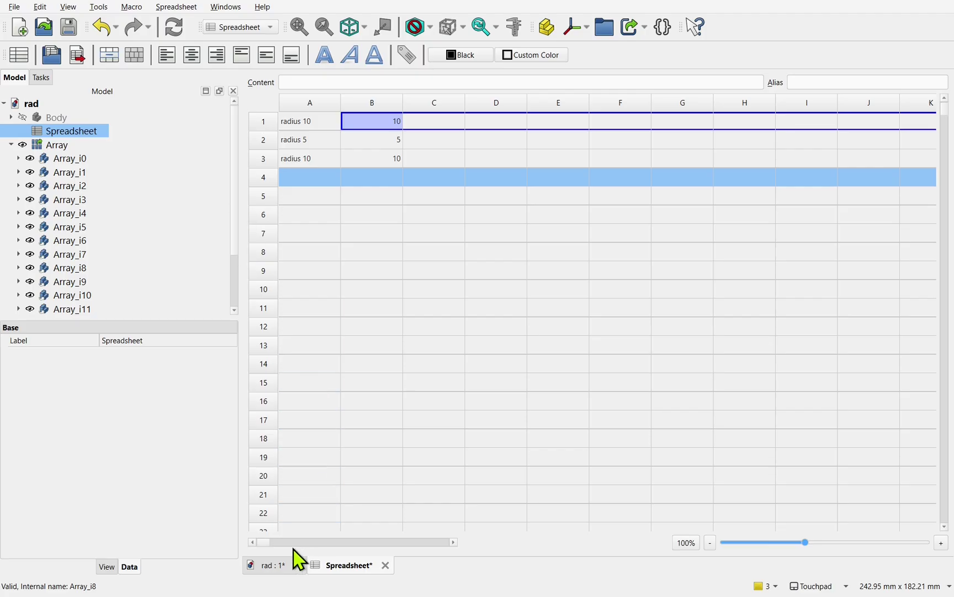
Refresh Array_i4's configurable object and switch its Radius from the deleted radius 15 to radius 10
{"action": "left_click", "coordinate": [284, 567]}
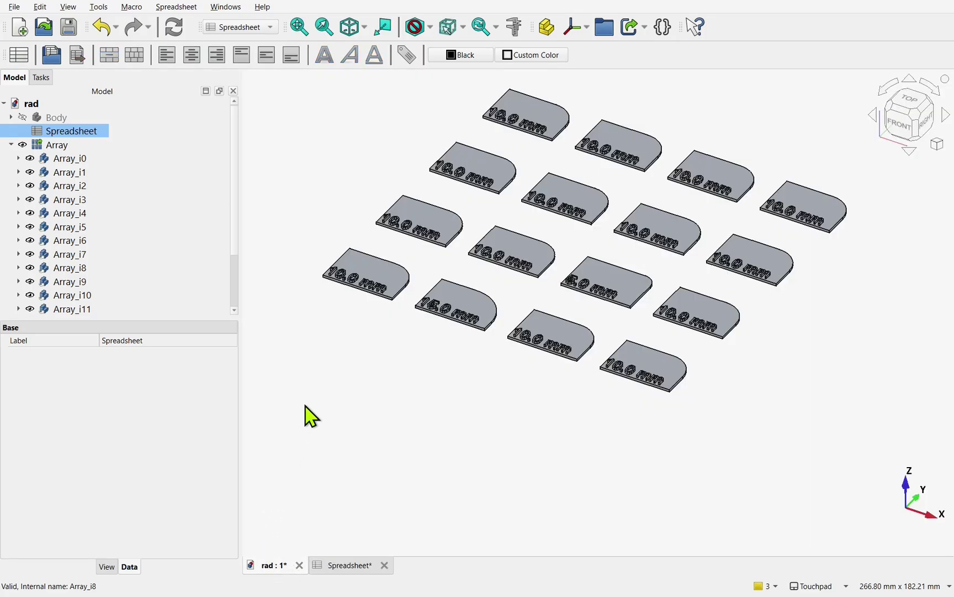
{"action": "left_click", "coordinate": [467, 313]}
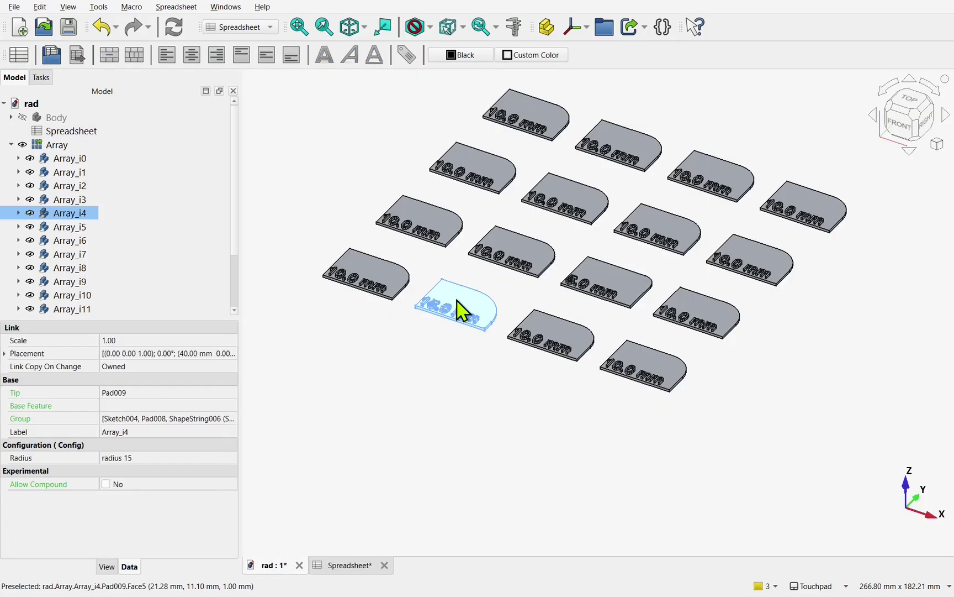
{"action": "left_click", "coordinate": [22, 459]}
{"action": "left_click", "coordinate": [140, 460]}
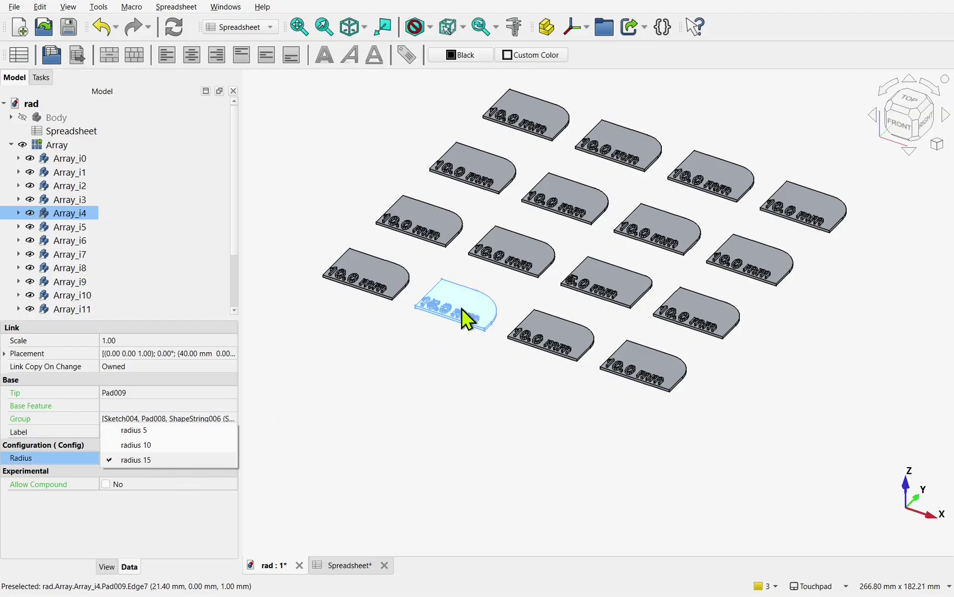
{"action": "right_click", "coordinate": [66, 213]}
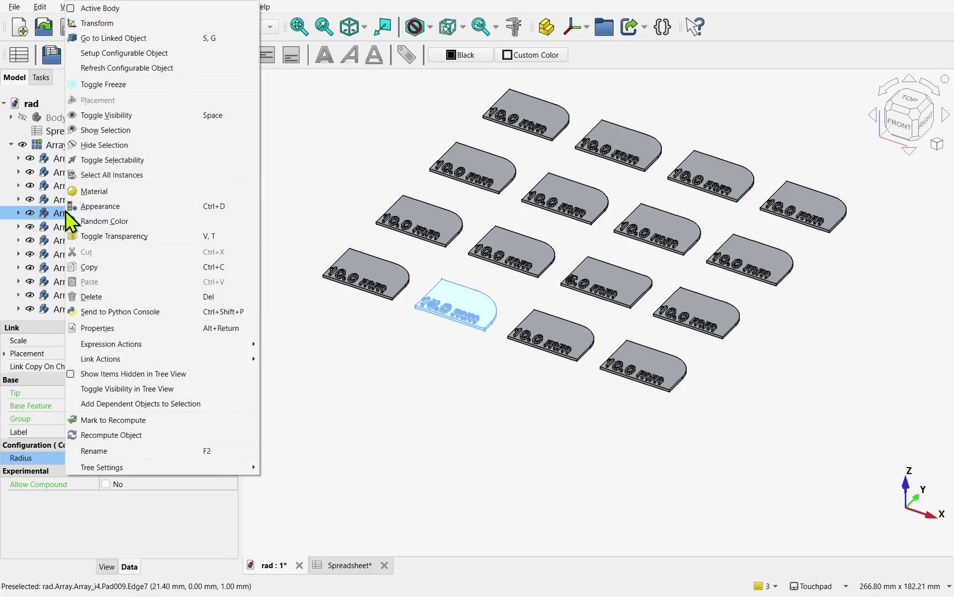
{"action": "left_click", "coordinate": [117, 67]}
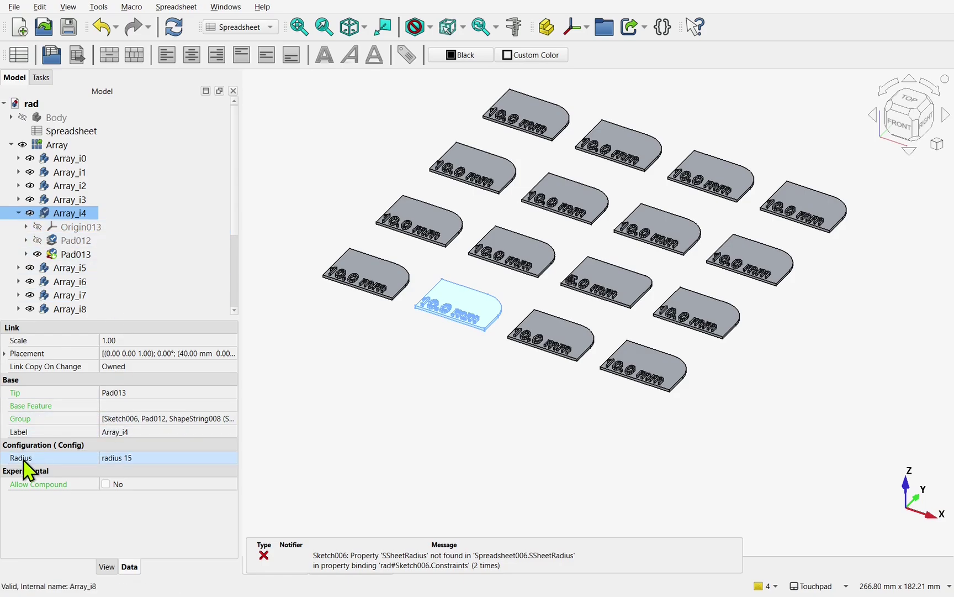
{"action": "left_click", "coordinate": [128, 457]}
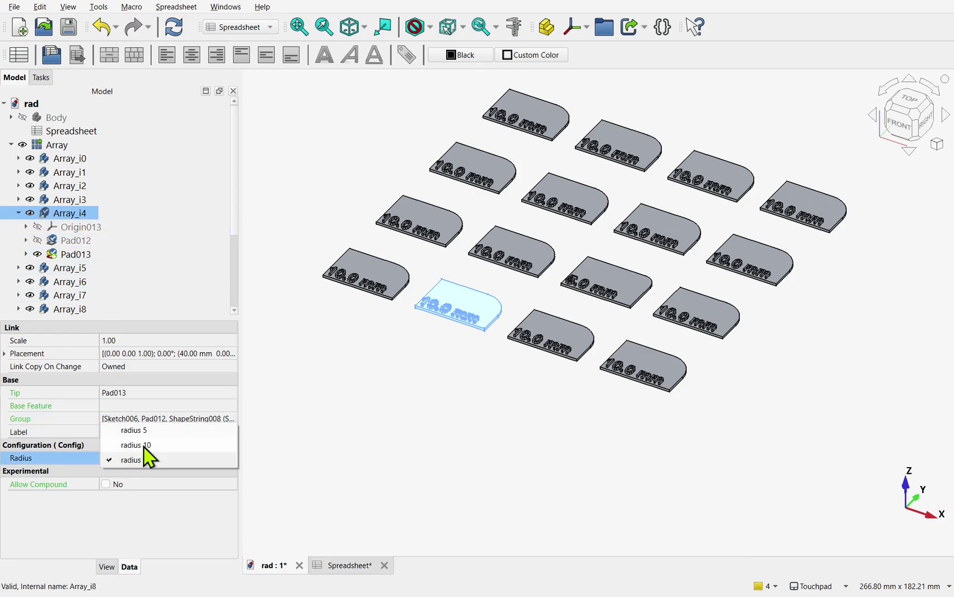
{"action": "left_click", "coordinate": [143, 445]}
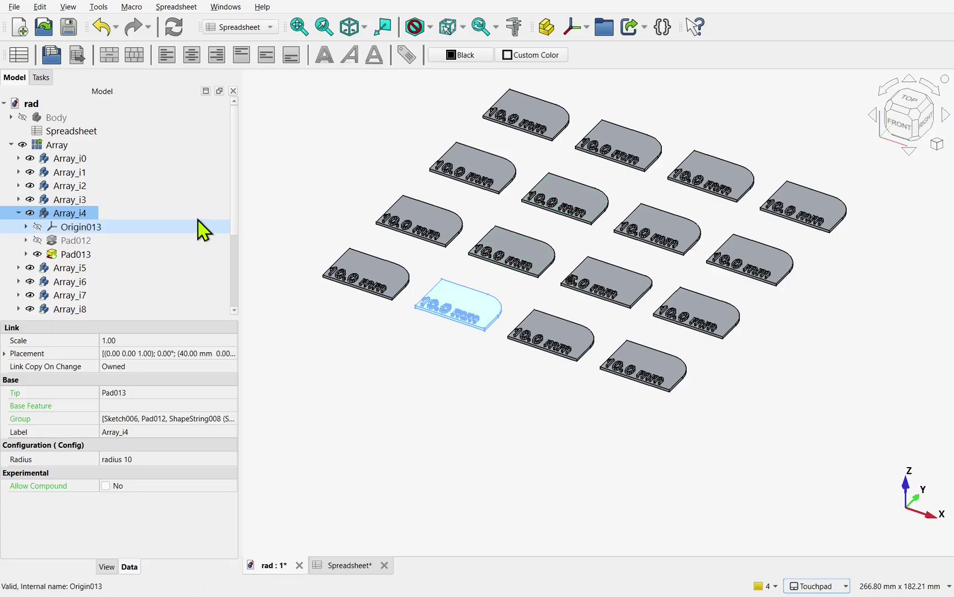
Select the whole Array in the model tree and open the File menu
{"action": "left_click", "coordinate": [57, 146]}
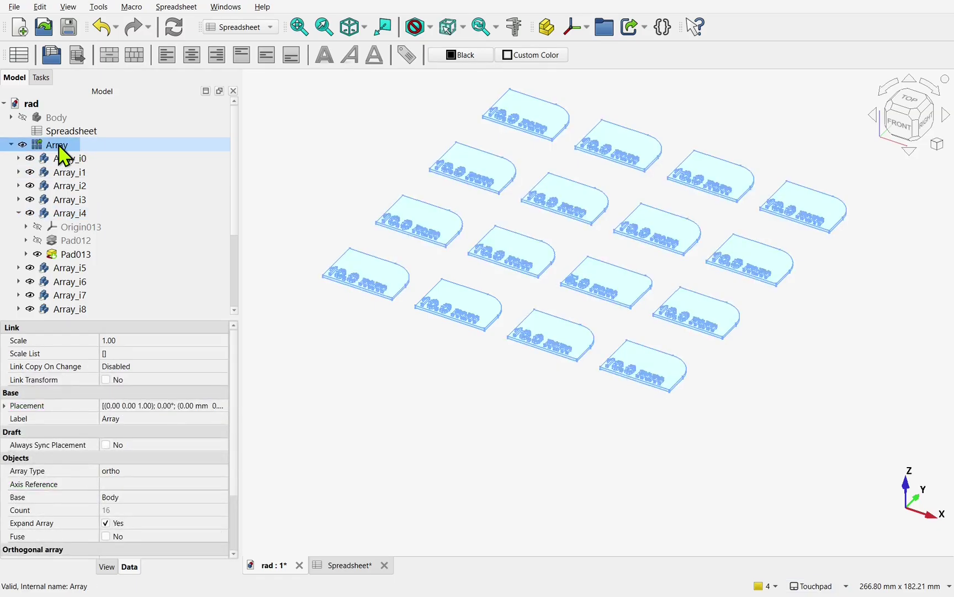
{"action": "left_click", "coordinate": [16, 8]}
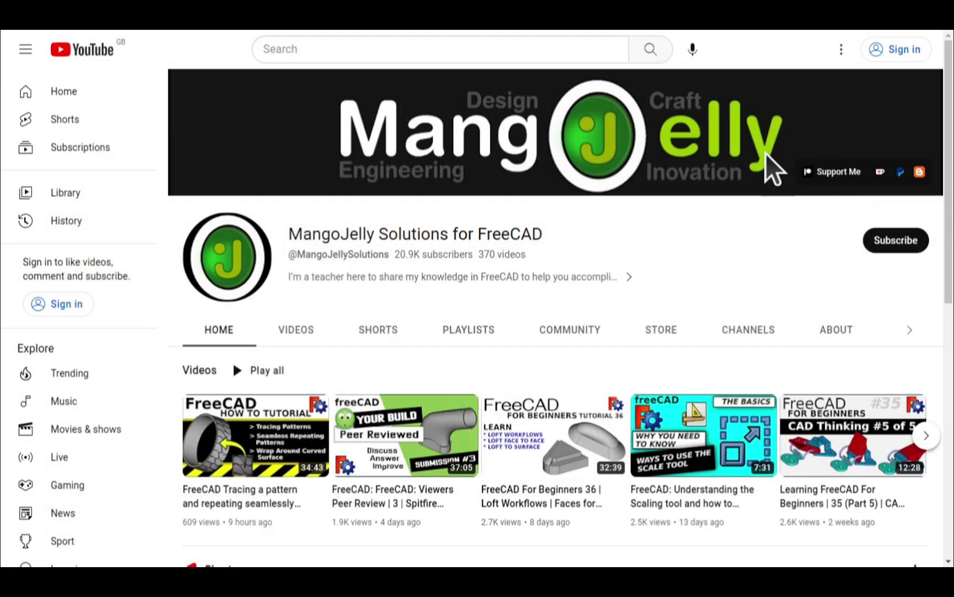
Open the channel's About tab and scroll down to highlight the three donation links
{"action": "left_click", "coordinate": [834, 330]}
{"action": "scroll", "coordinate": [205, 434], "scroll_direction": "down", "scroll_amount": 3}
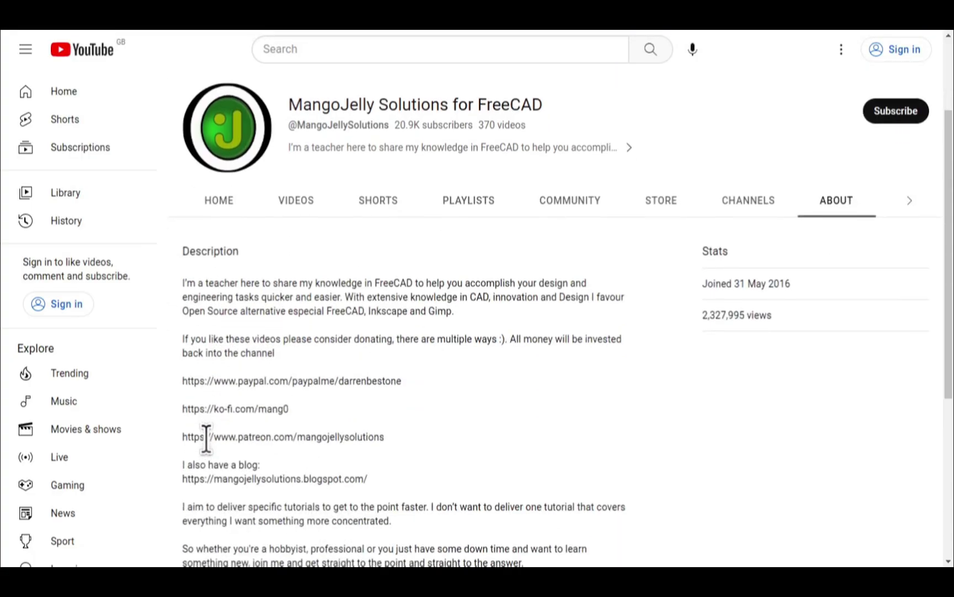
{"action": "left_click_drag", "start_coordinate": [396, 404], "coordinate": [184, 339]}
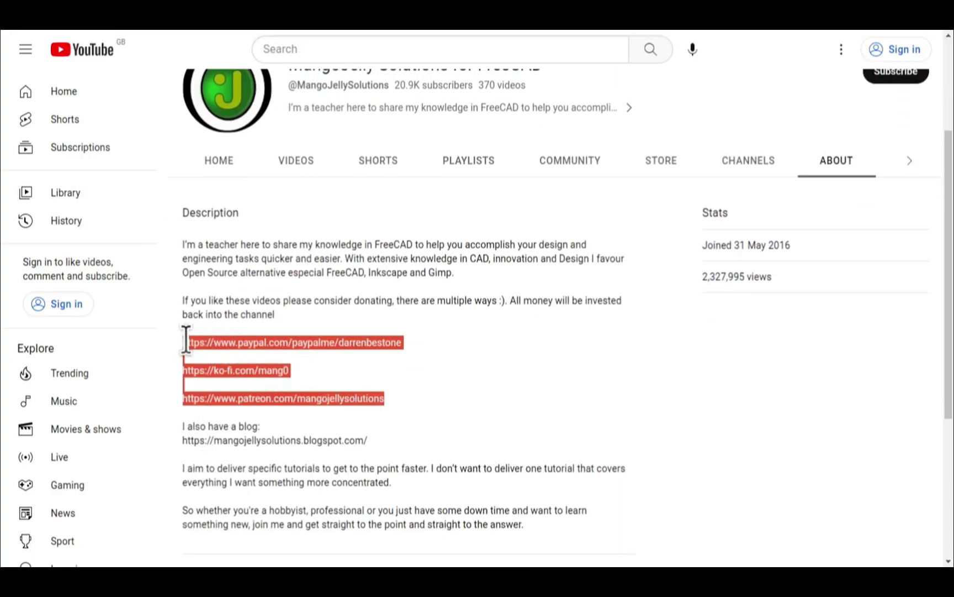
{"action": "left_click", "coordinate": [431, 392]}
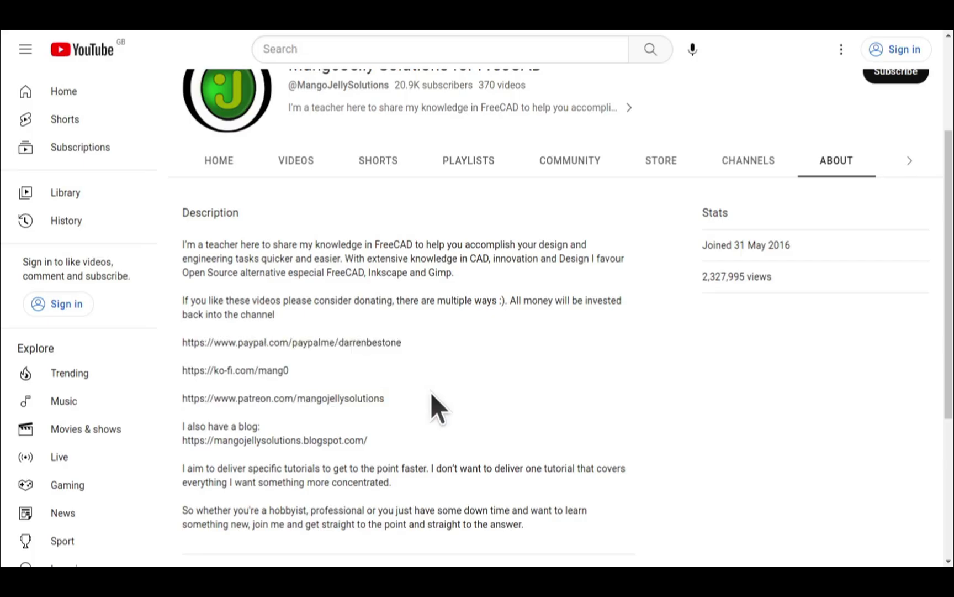